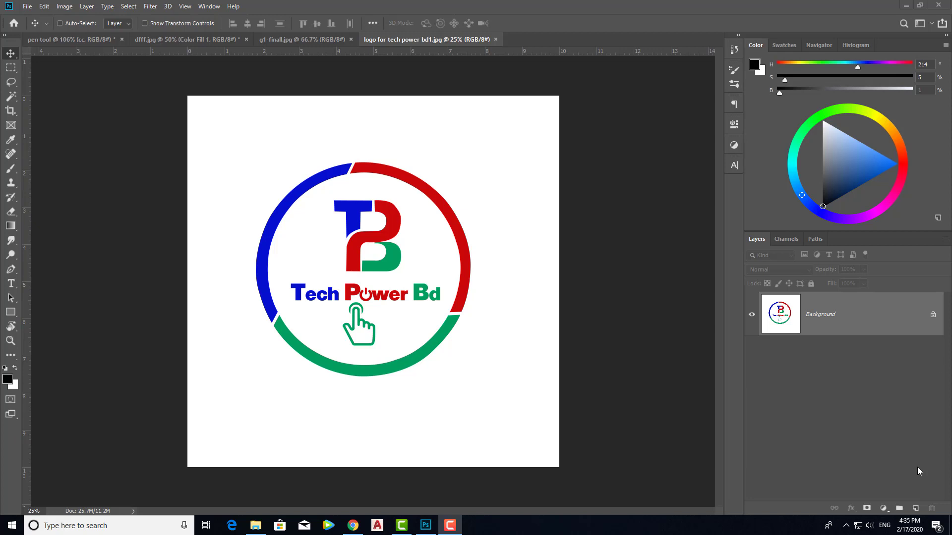
# Step: Close the Tech Power Bd logo document and bring up the finished g1-final cartoon portrait
pyautogui.click(495, 39)
pyautogui.click(180, 40)
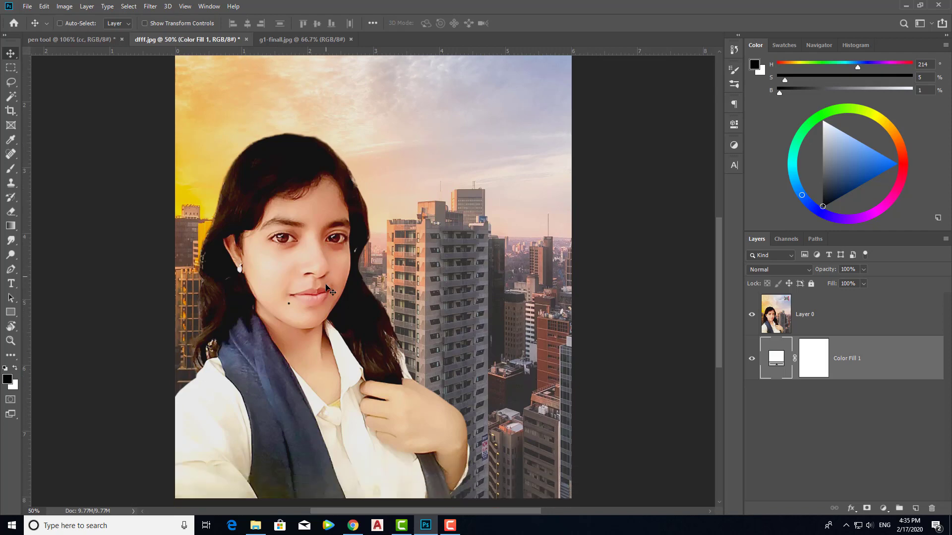
pyautogui.click(281, 39)
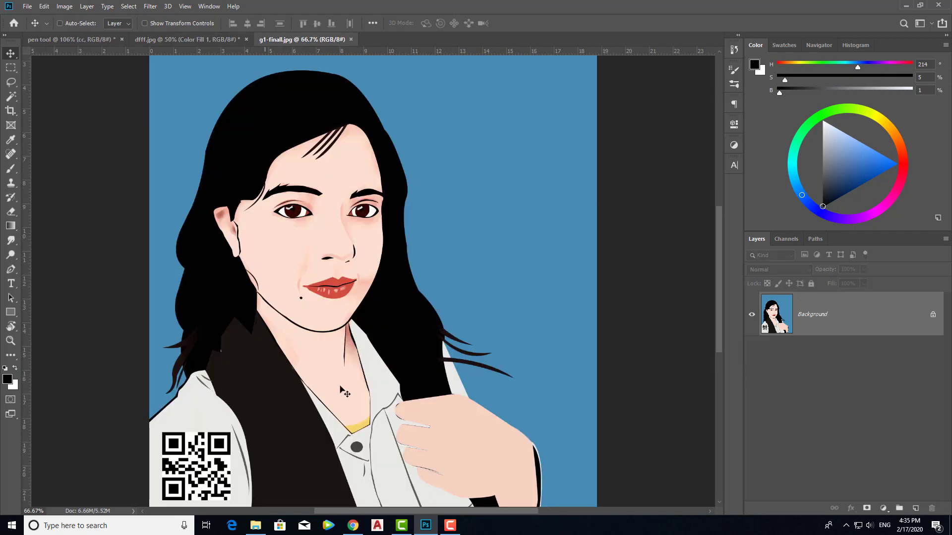
# Step: Scroll around the finished cartoon portrait, then return to the dfff.jpg city photo
pyautogui.scroll(1, 347, 347)
pyautogui.scroll(-1, 357, 298)
pyautogui.scroll(-1, 375, 235)
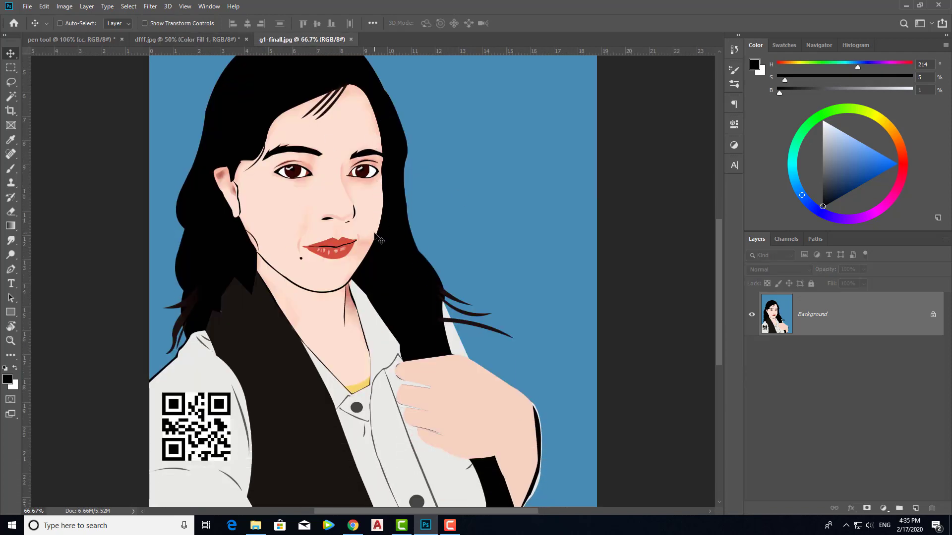
pyautogui.scroll(1, 322, 253)
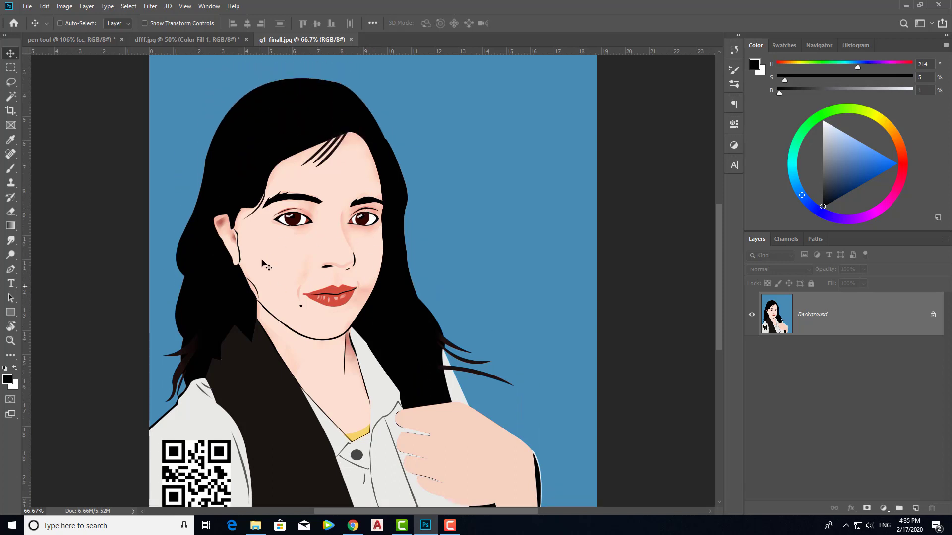
pyautogui.scroll(1, 340, 213)
pyautogui.scroll(-1, 350, 205)
pyautogui.scroll(-1, 349, 206)
pyautogui.scroll(-1, 346, 208)
pyautogui.scroll(1, 341, 213)
pyautogui.scroll(1, 336, 217)
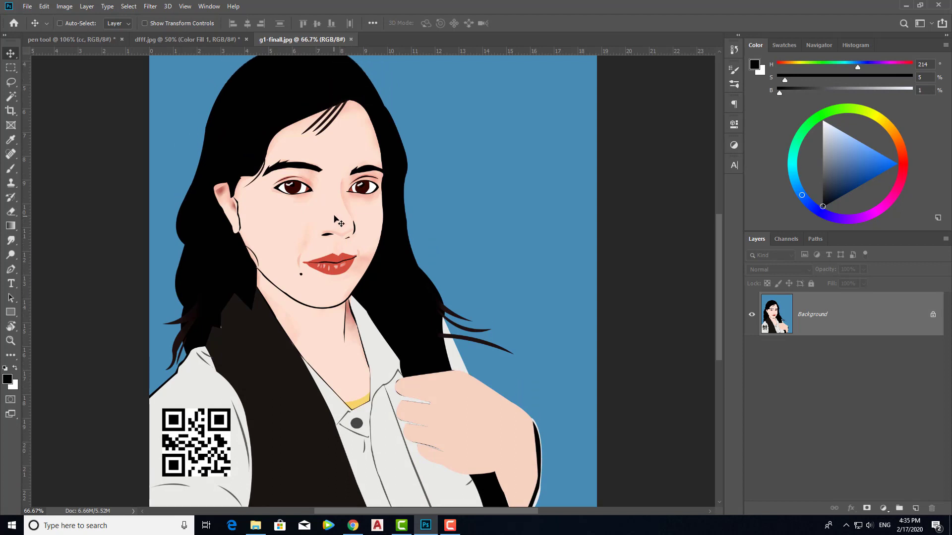
pyautogui.scroll(1, 335, 213)
pyautogui.scroll(2, 335, 205)
pyautogui.scroll(-1, 336, 198)
pyautogui.scroll(-1, 335, 190)
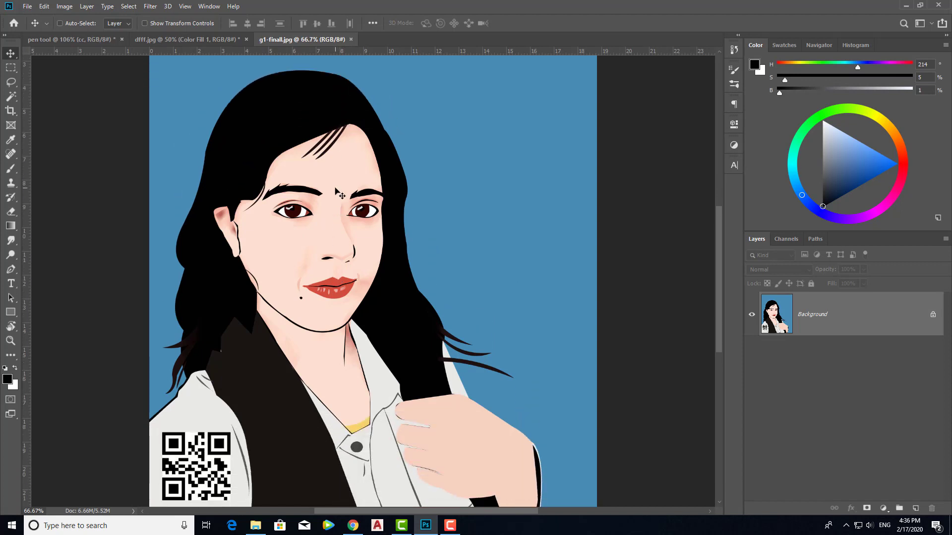
pyautogui.scroll(-3, 339, 193)
pyautogui.scroll(2, 337, 183)
pyautogui.scroll(1, 335, 174)
pyautogui.scroll(1, 332, 159)
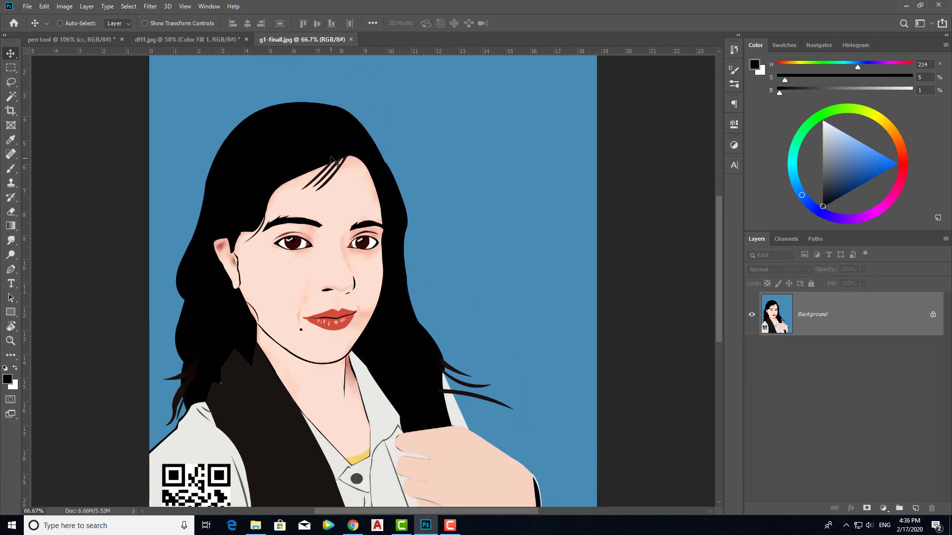
pyautogui.scroll(1, 331, 159)
pyautogui.click(196, 39)
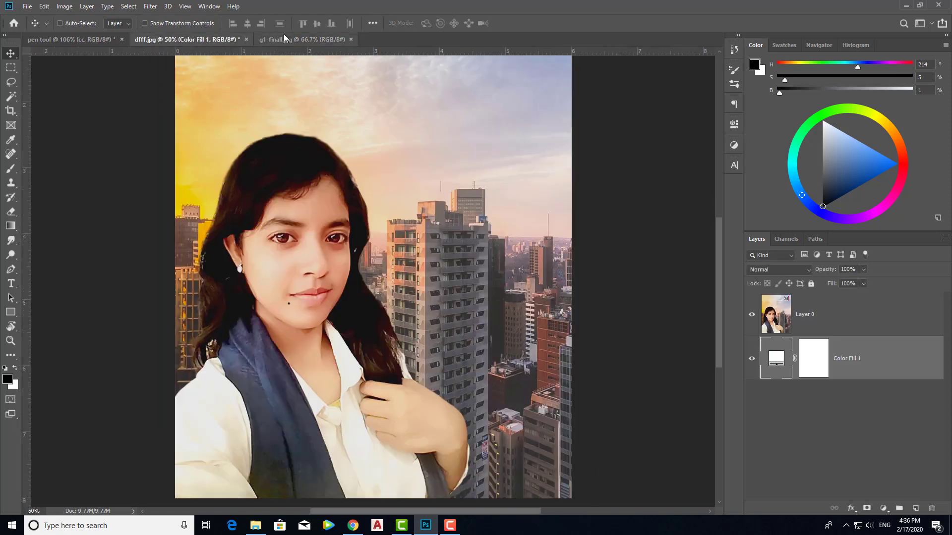
# Step: Close g1-finall.jpg, go back to dfff.jpg and delete its Color Fill 1 layer
pyautogui.click(299, 40)
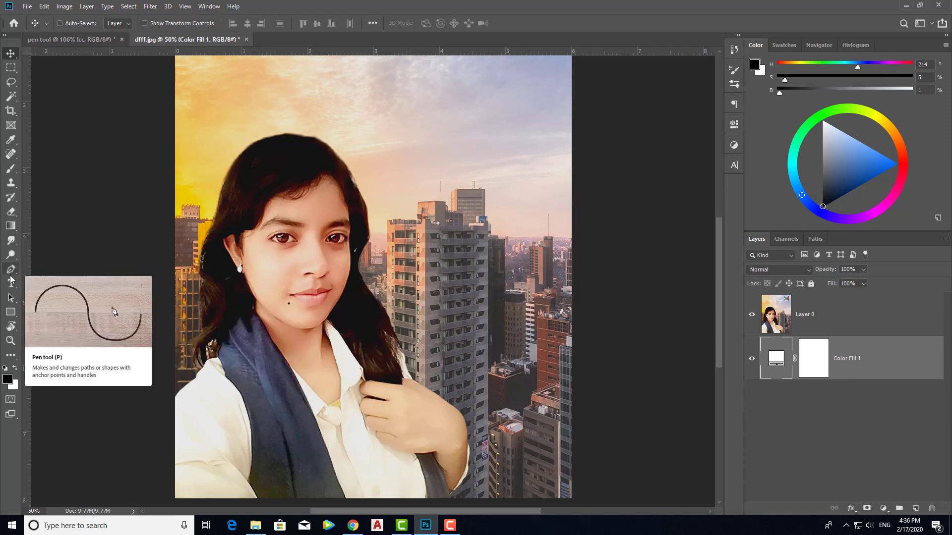
pyautogui.click(86, 40)
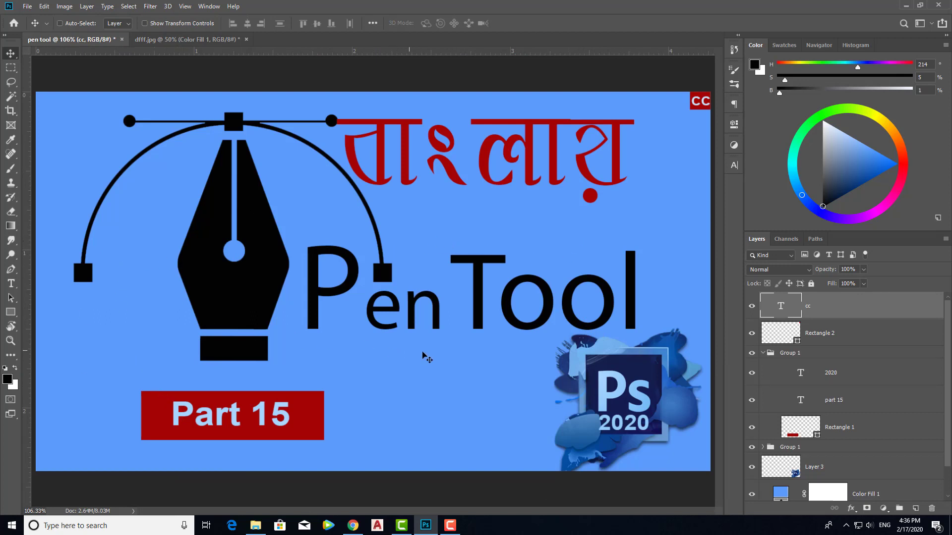
pyautogui.click(149, 43)
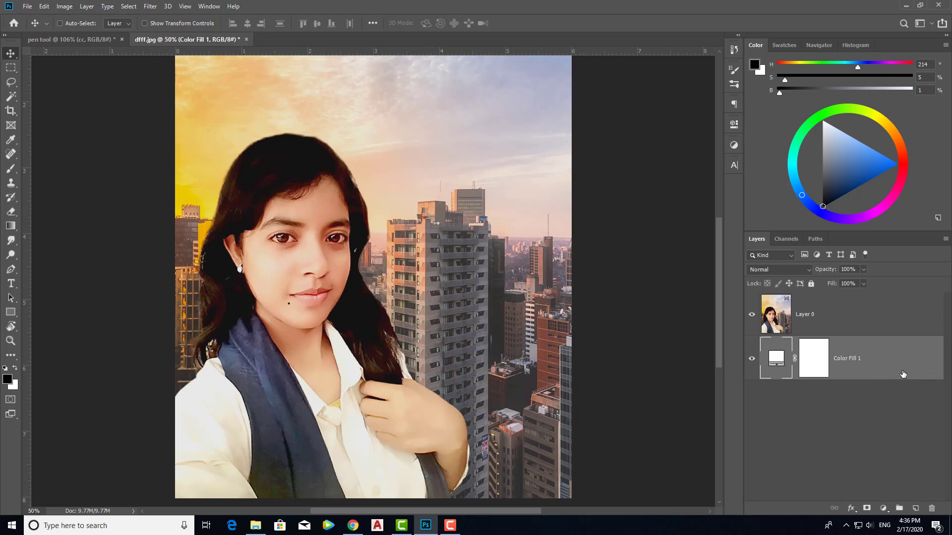
pyautogui.press('Delete')
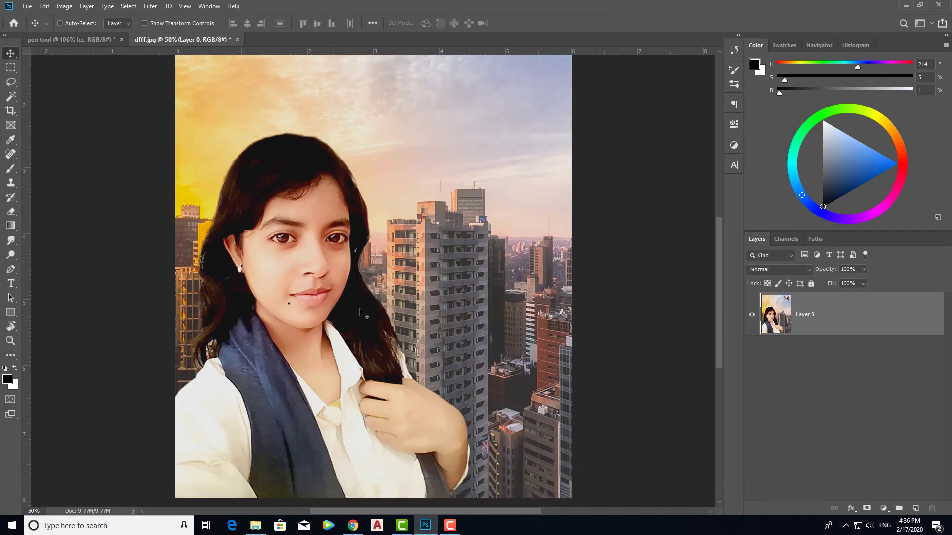
# Step: Add a white (ffffff) Solid Color fill layer and move it beneath Layer 0
pyautogui.click(883, 509)
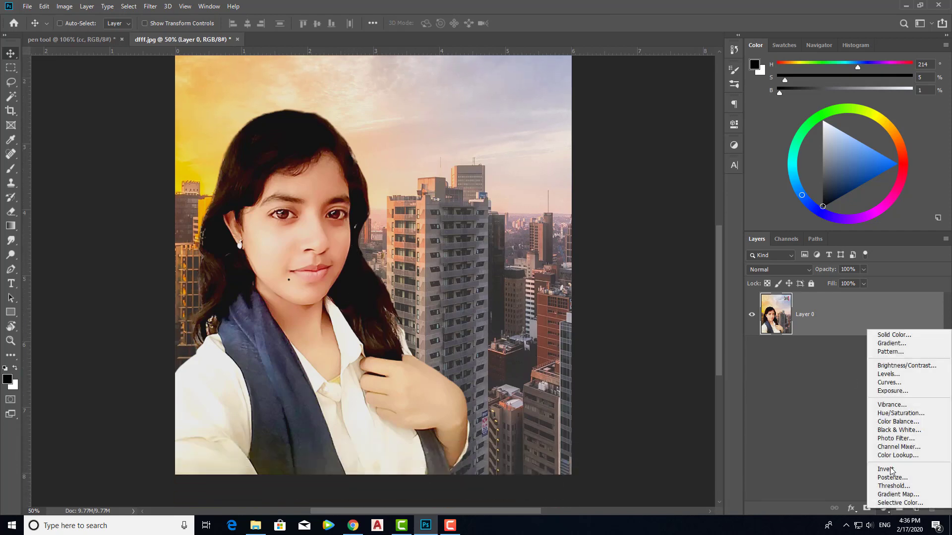
pyautogui.click(891, 336)
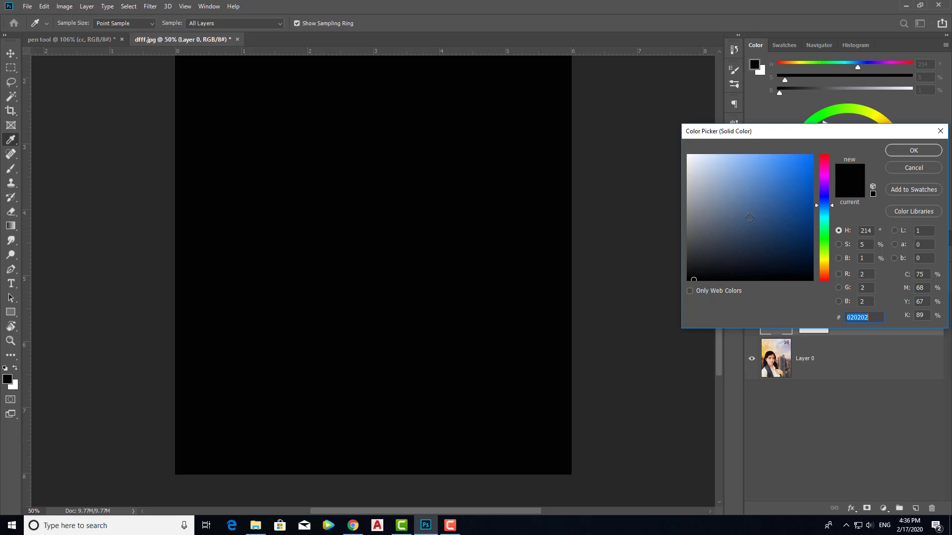
pyautogui.moveTo(710, 175); pyautogui.dragTo(687, 155)
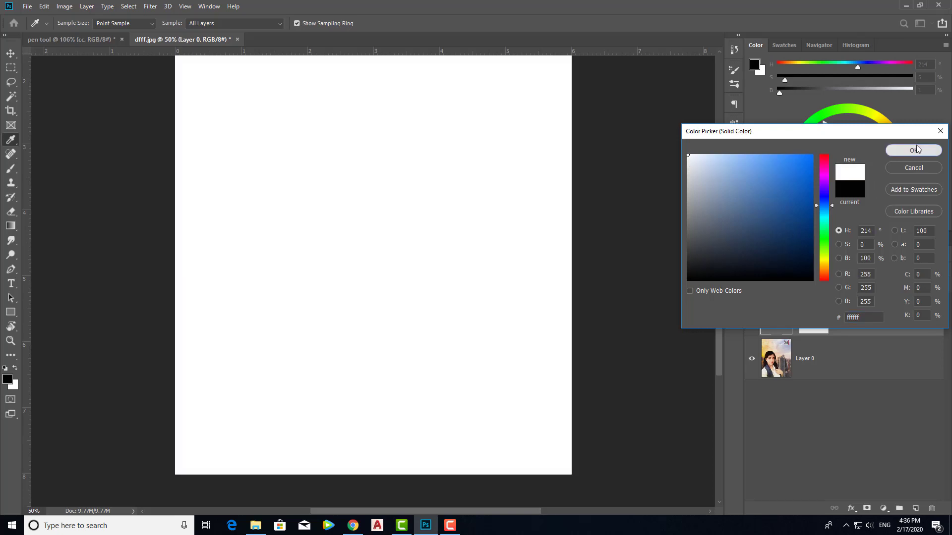
pyautogui.click(916, 149)
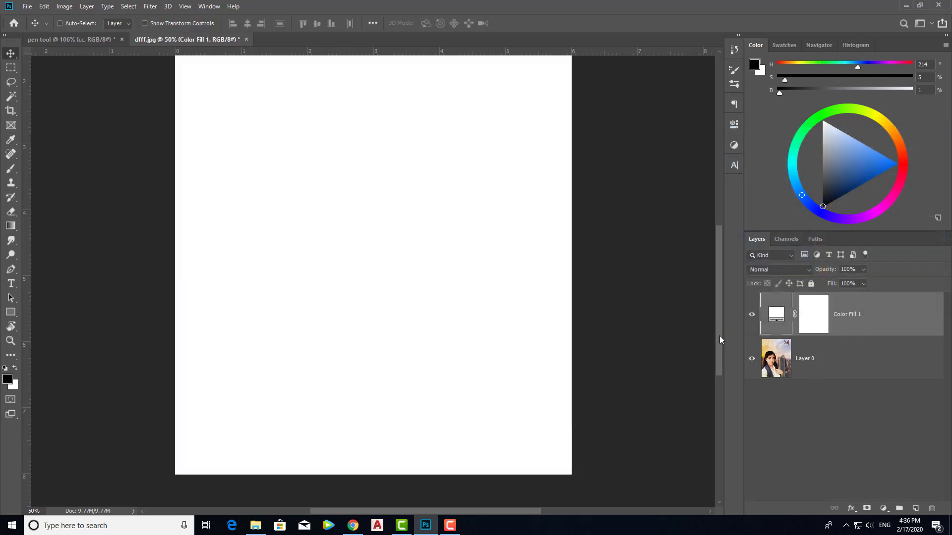
pyautogui.moveTo(880, 316); pyautogui.dragTo(784, 463)
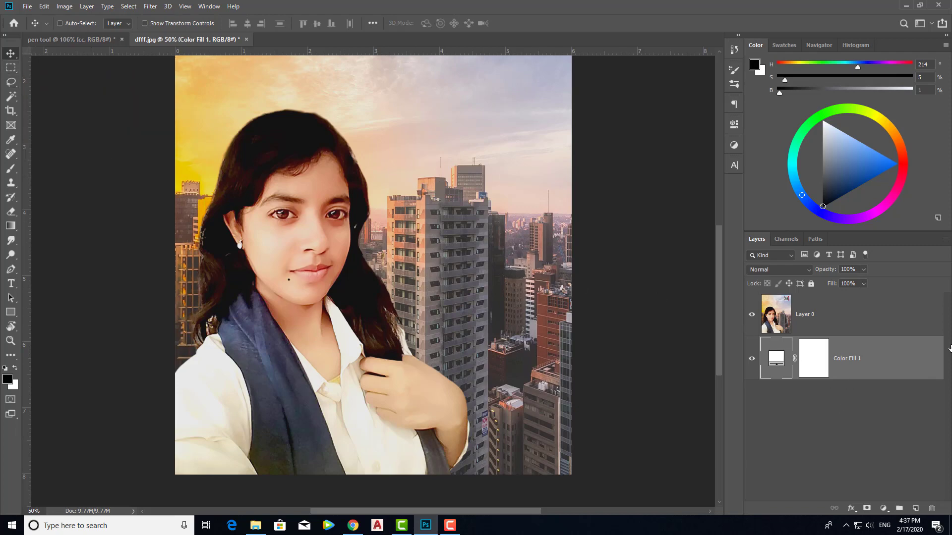
pyautogui.click(847, 323)
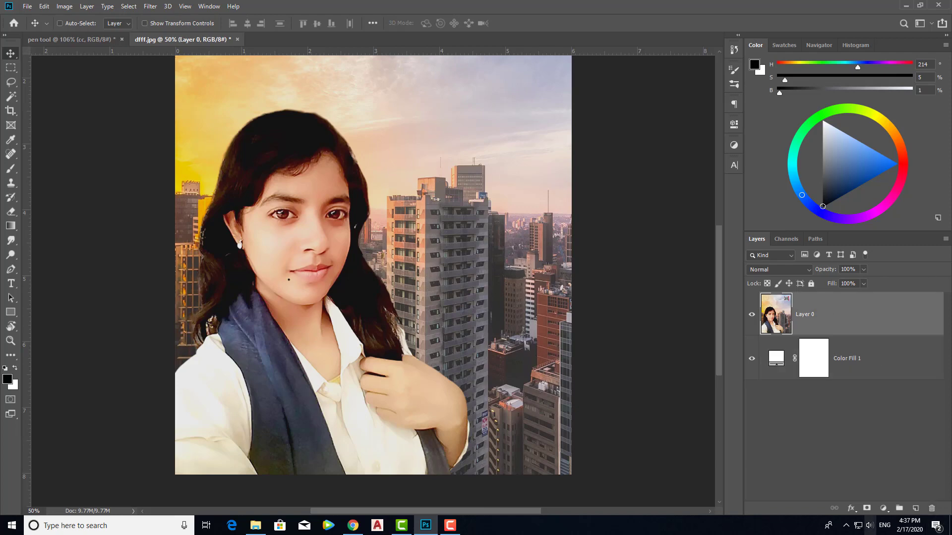
# Step: Create a new empty layer, group it with Ctrl+G, and name the group 'line'
pyautogui.click(916, 508)
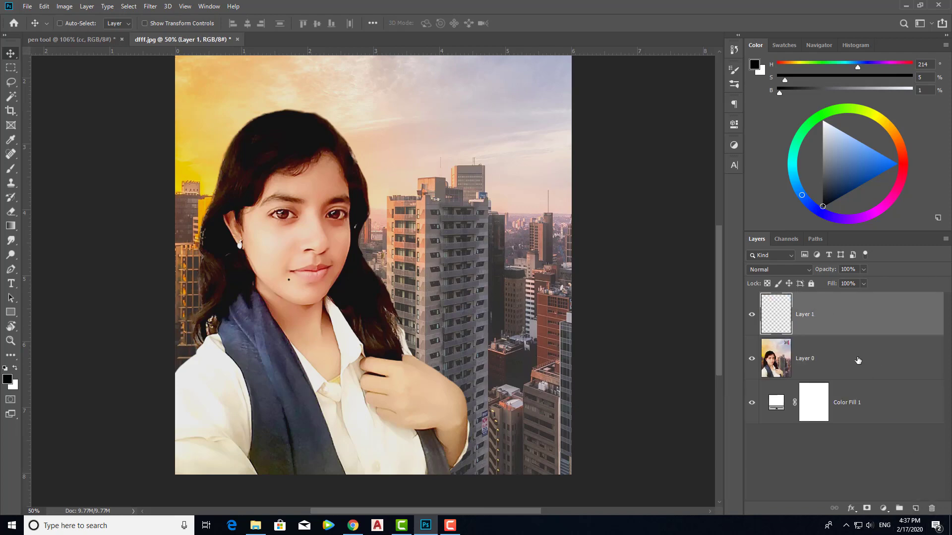
pyautogui.hotkey('ctrl', 'g')
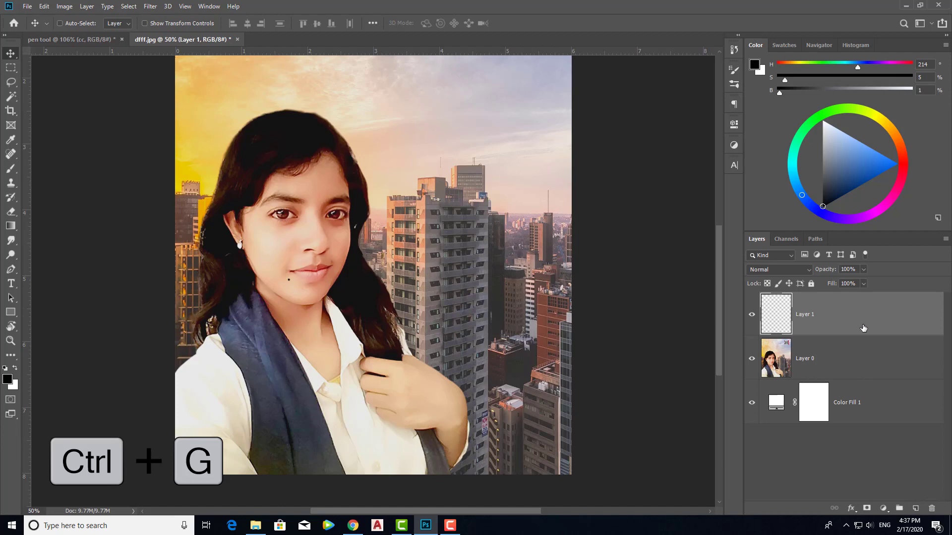
pyautogui.press('ctrl')
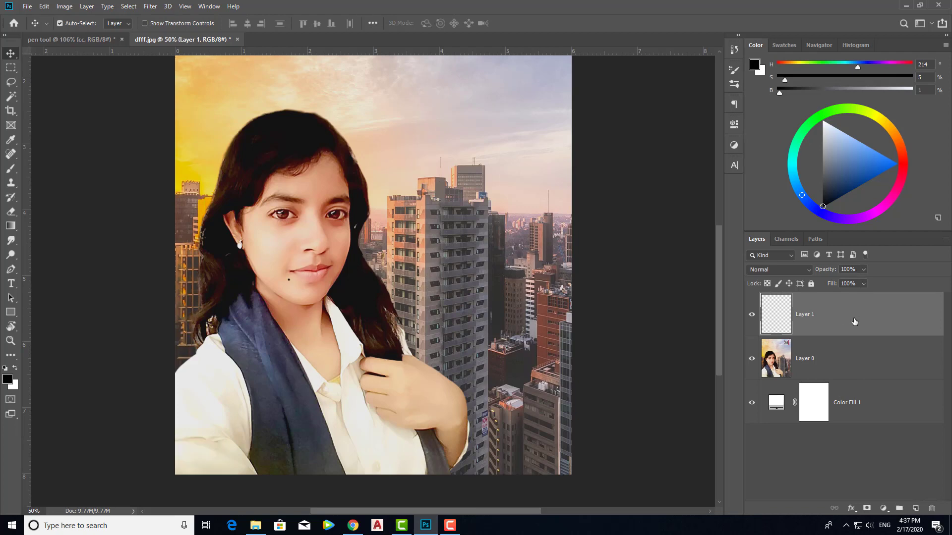
pyautogui.hotkey('ctrl', 'g')
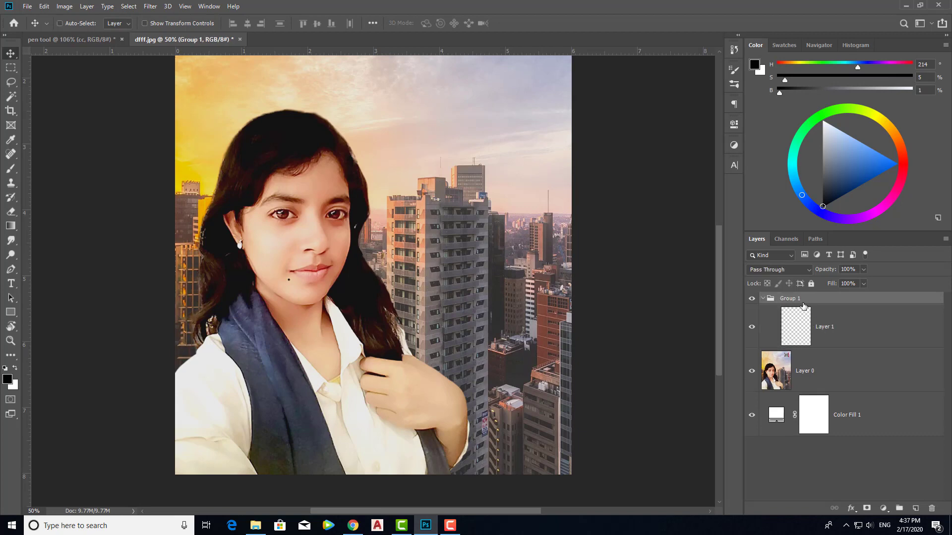
pyautogui.doubleClick(792, 299)
pyautogui.write('line')
pyautogui.press('Return')
# Step: Rename the layer inside the group to 'line'
pyautogui.click(763, 298)
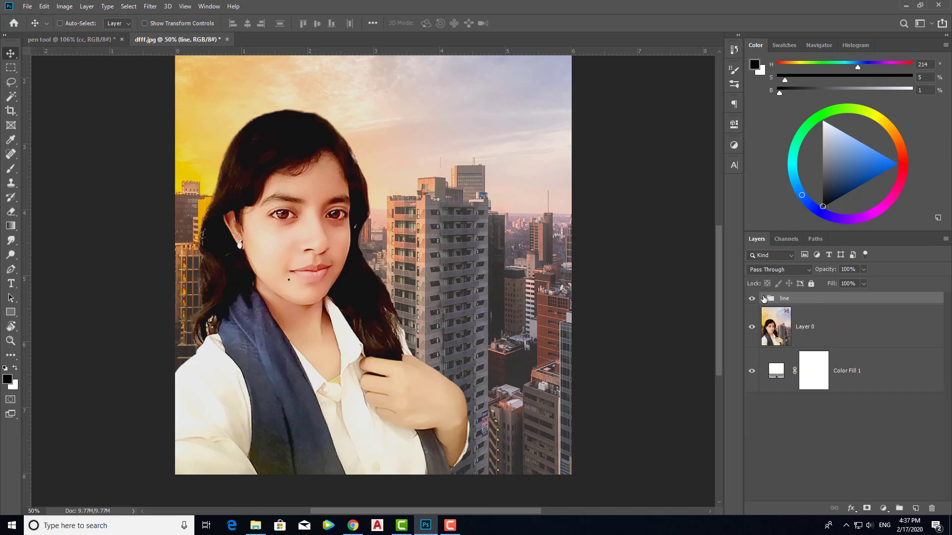
pyautogui.click(763, 298)
pyautogui.doubleClick(824, 327)
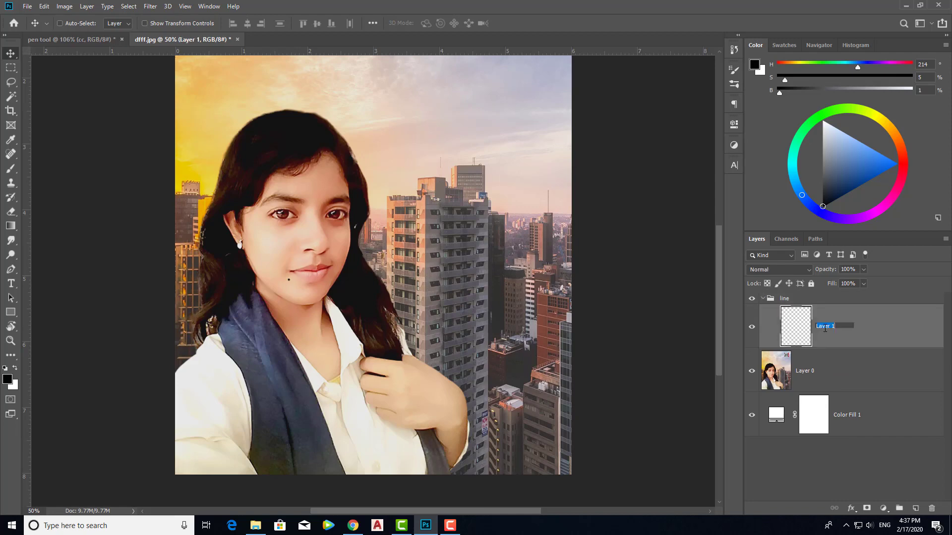
pyautogui.write('line')
pyautogui.press('Return')
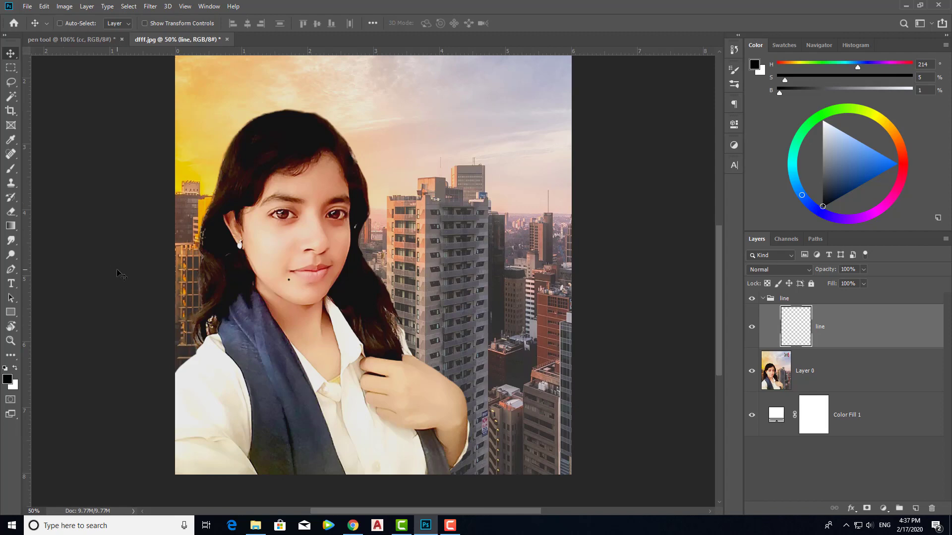
# Step: Select the standard Pen Tool and set its Path Operations to Combine Shapes
pyautogui.press('p')
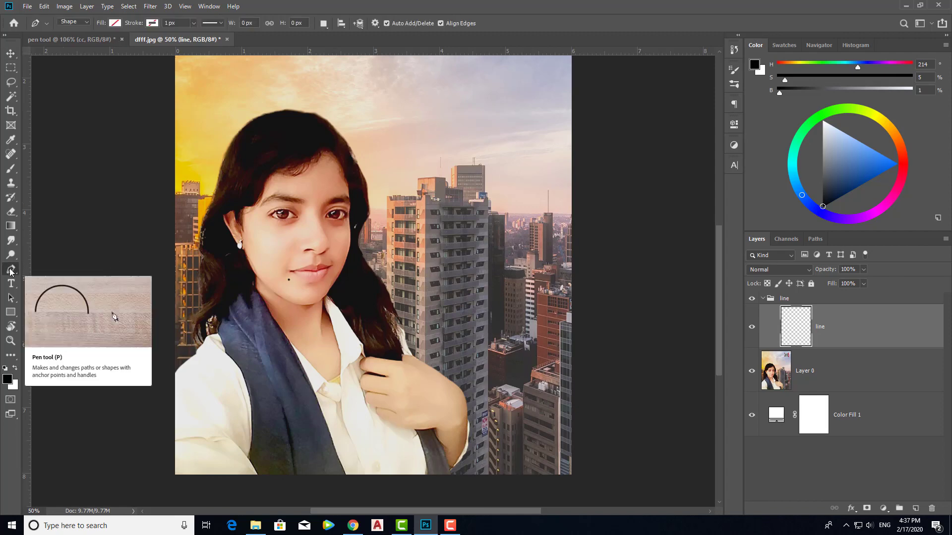
pyautogui.rightClick(11, 270)
pyautogui.click(50, 269)
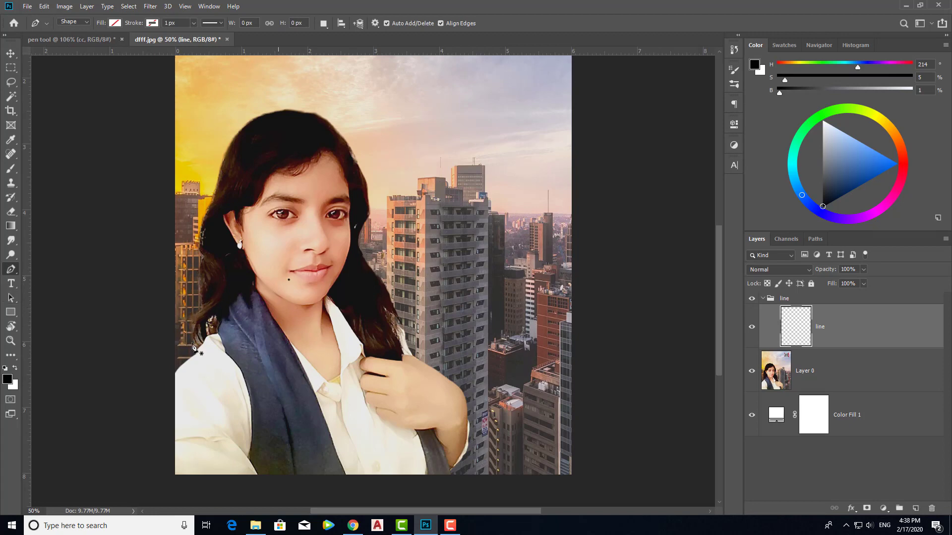
pyautogui.click(325, 25)
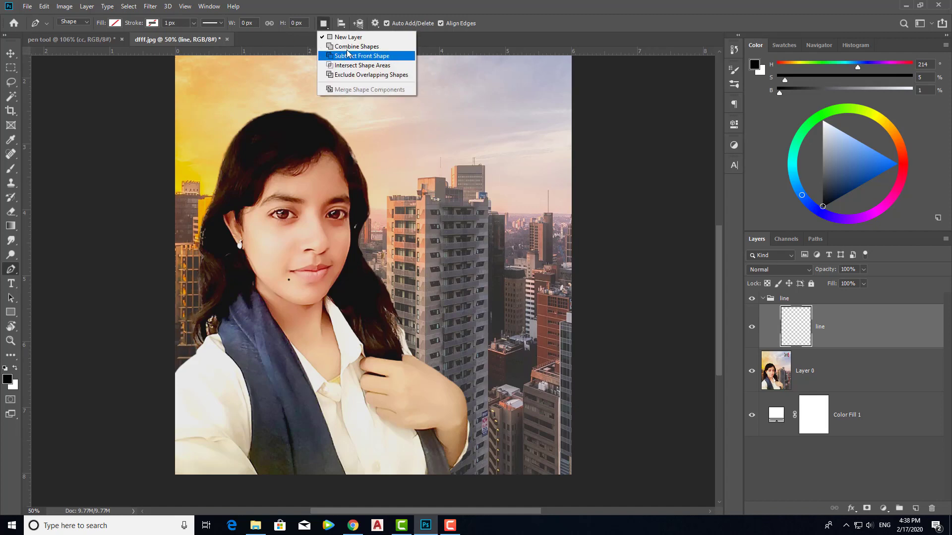
pyautogui.click(328, 47)
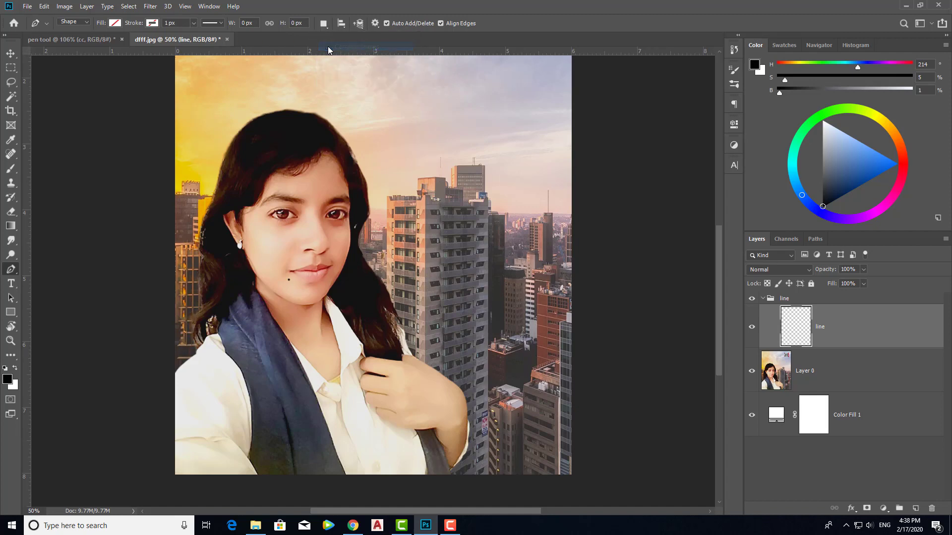
pyautogui.click(322, 25)
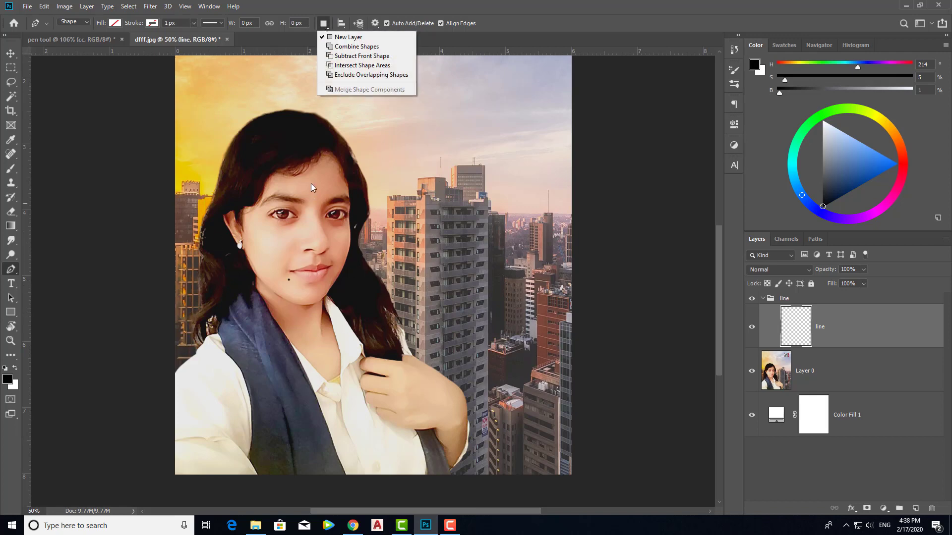
pyautogui.click(350, 47)
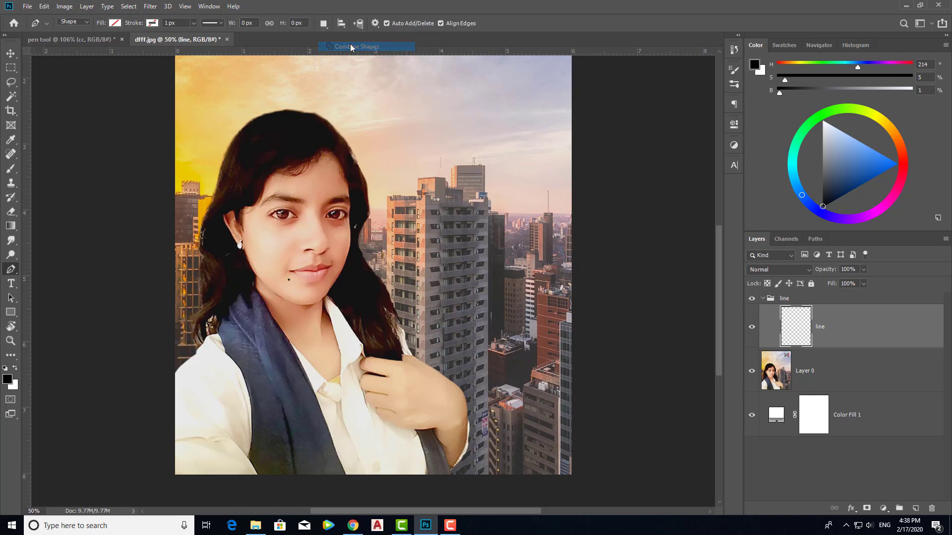
pyautogui.click(323, 25)
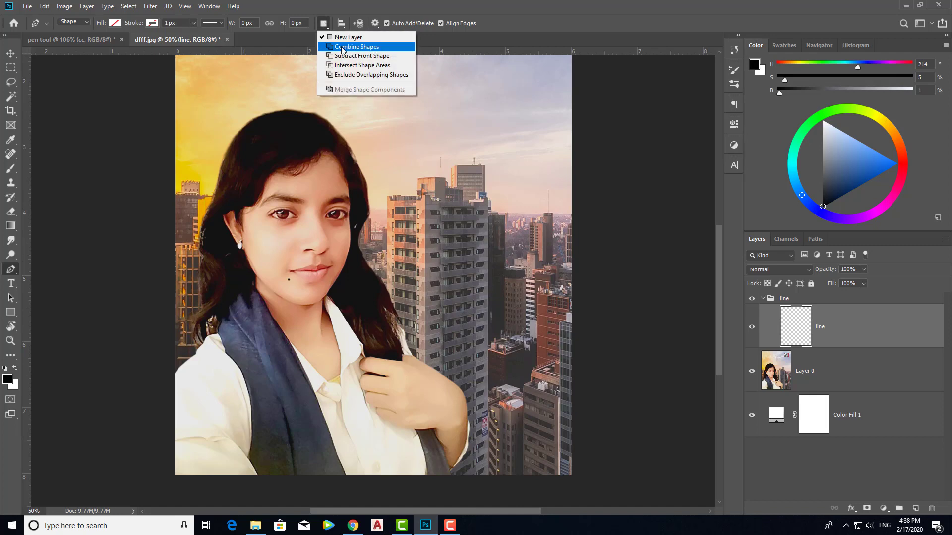
pyautogui.click(338, 46)
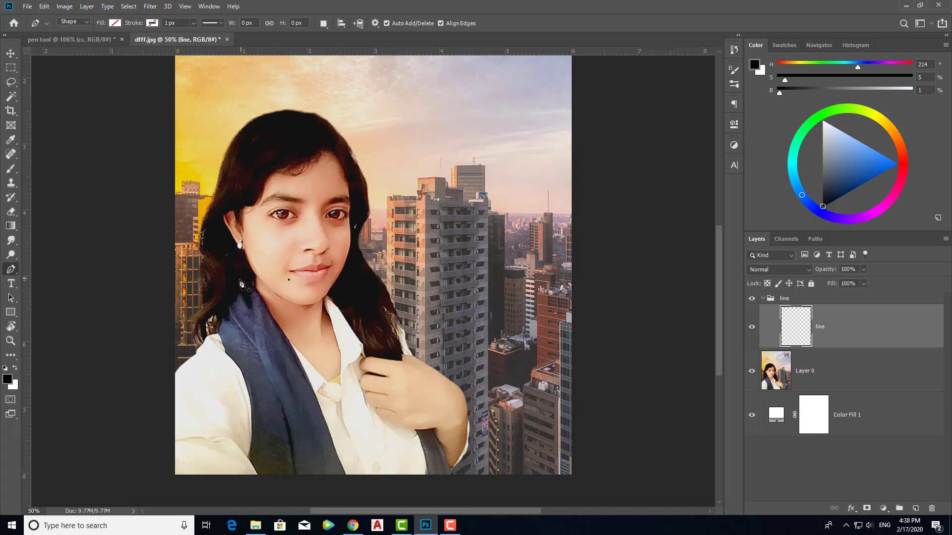
pyautogui.hotkey('ctrl', '+')
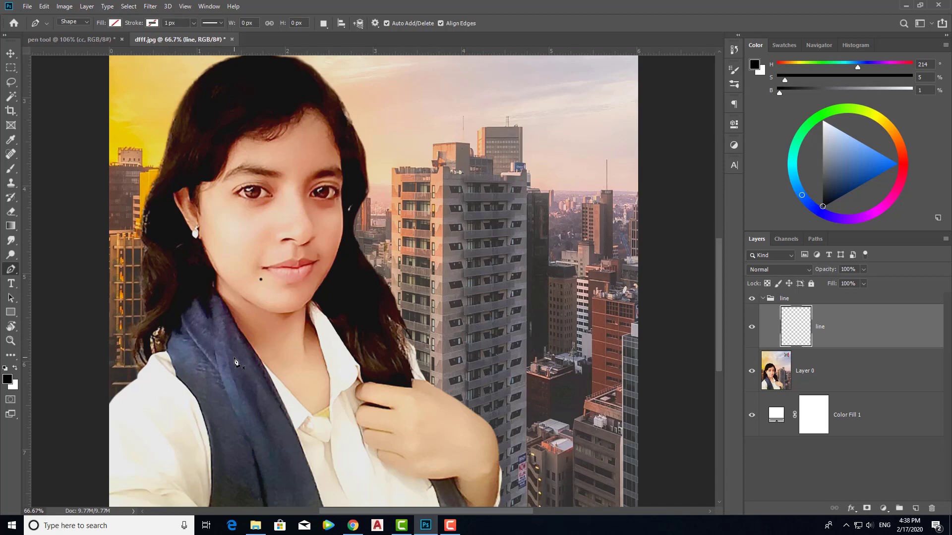
# Step: Start the outline at the left shoulder and trace up the left edge of the hair
pyautogui.click(104, 408)
pyautogui.hotkey('ctrl', '+')
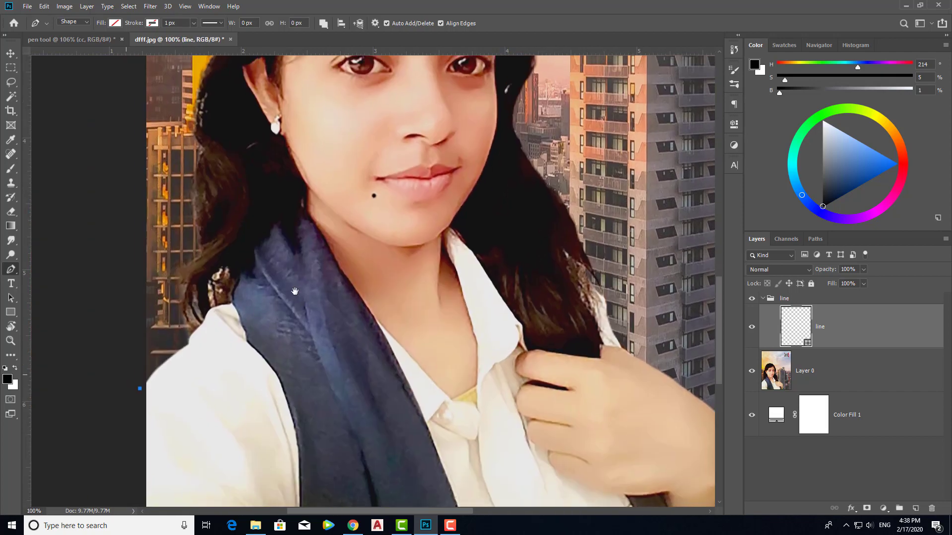
pyautogui.moveTo(188, 344); pyautogui.dragTo(209, 333)
pyautogui.click(188, 344)
pyautogui.click(191, 335)
pyautogui.moveTo(193, 264)
pyautogui.mouseDown()
pyautogui.moveTo(228, 229)
pyautogui.moveTo(221, 223)
pyautogui.mouseUp()
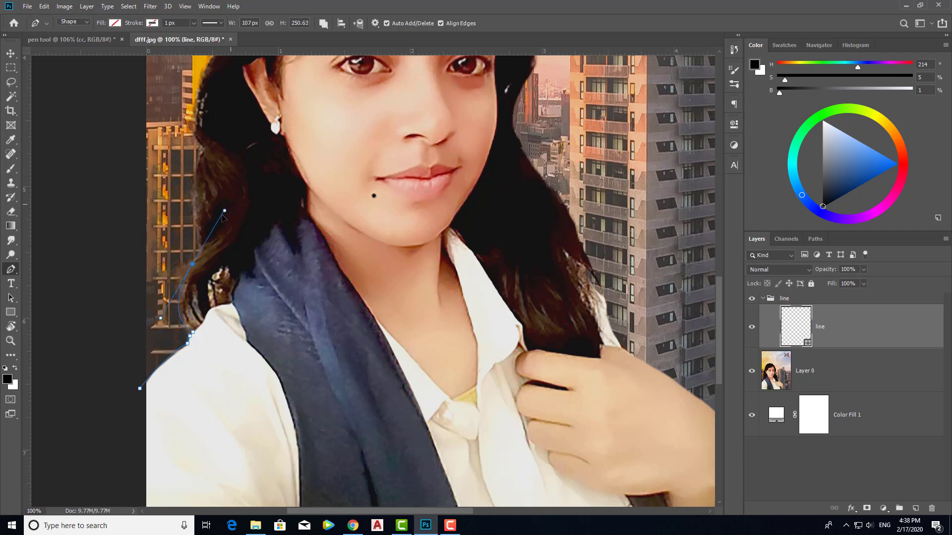
pyautogui.keyDown('alt'); pyautogui.click(193, 265); pyautogui.keyUp('alt')
pyautogui.moveTo(195, 175); pyautogui.dragTo(185, 109)
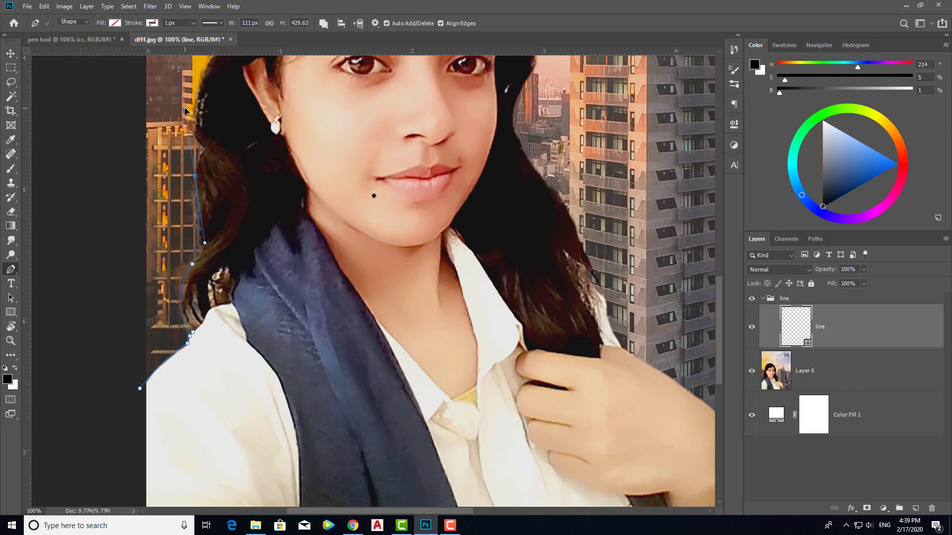
pyautogui.keyDown('alt'); pyautogui.click(195, 175); pyautogui.keyUp('alt')
pyautogui.click(201, 146)
# Step: Curve the outline across the top of the head, fine-tuning the top anchor's position
pyautogui.scroll(2, 195, 169)
pyautogui.scroll(1, 196, 180)
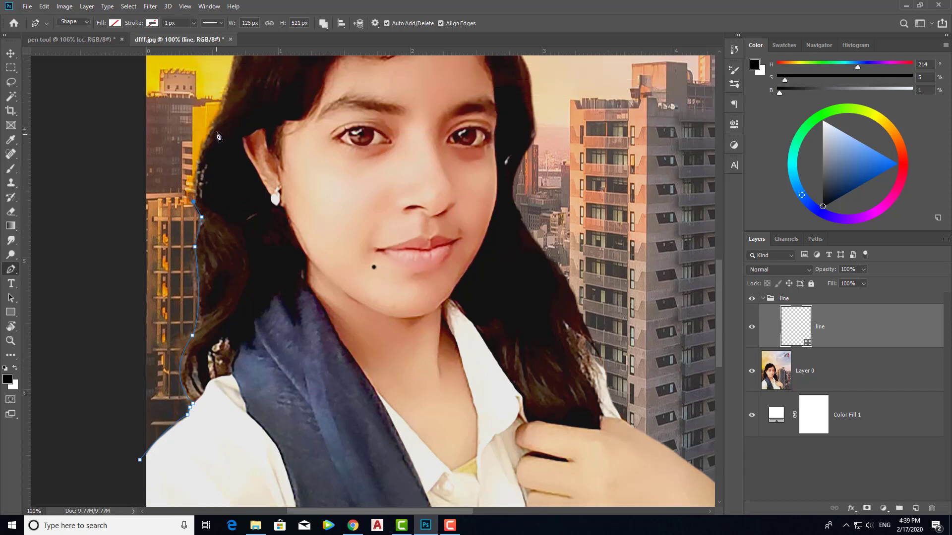
pyautogui.moveTo(214, 123); pyautogui.dragTo(230, 102)
pyautogui.scroll(3, 223, 123)
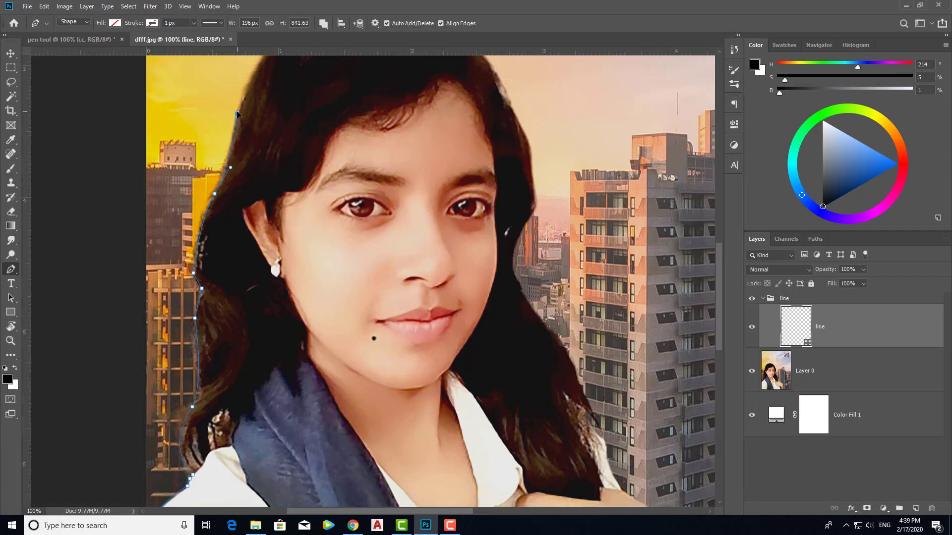
pyautogui.scroll(3, 237, 114)
pyautogui.moveTo(283, 98); pyautogui.dragTo(308, 77)
pyautogui.scroll(1, 372, 75)
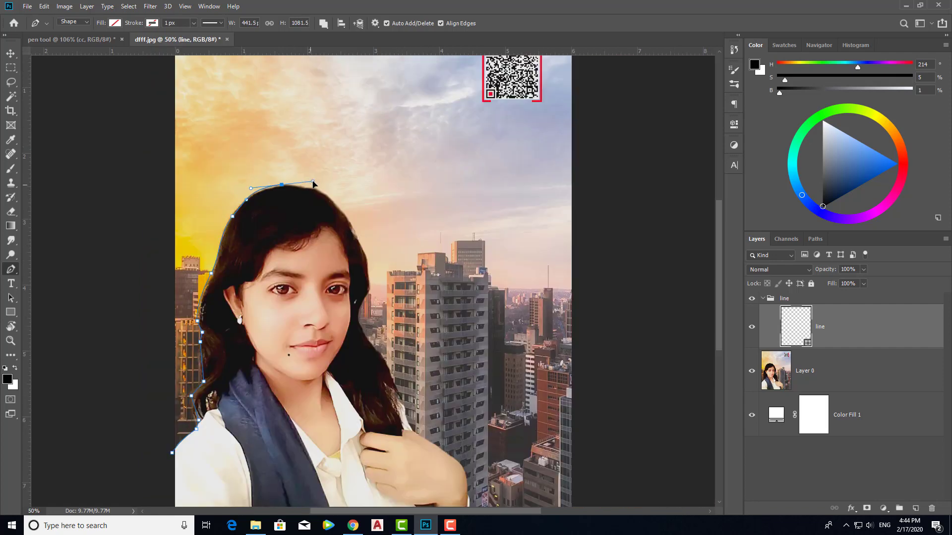
pyautogui.moveTo(281, 185); pyautogui.dragTo(286, 187)
pyautogui.hscroll(-1, 330, 240)
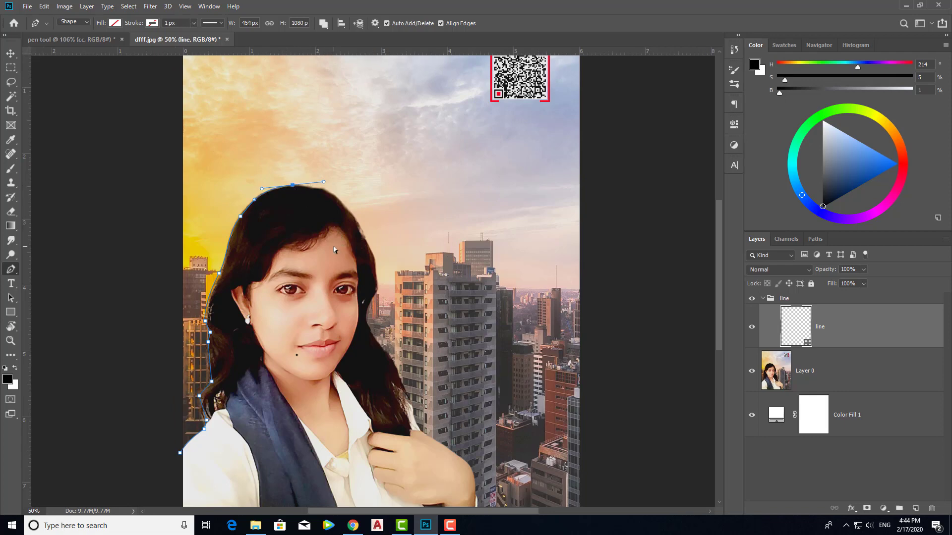
pyautogui.moveTo(360, 200); pyautogui.dragTo(441, 160)
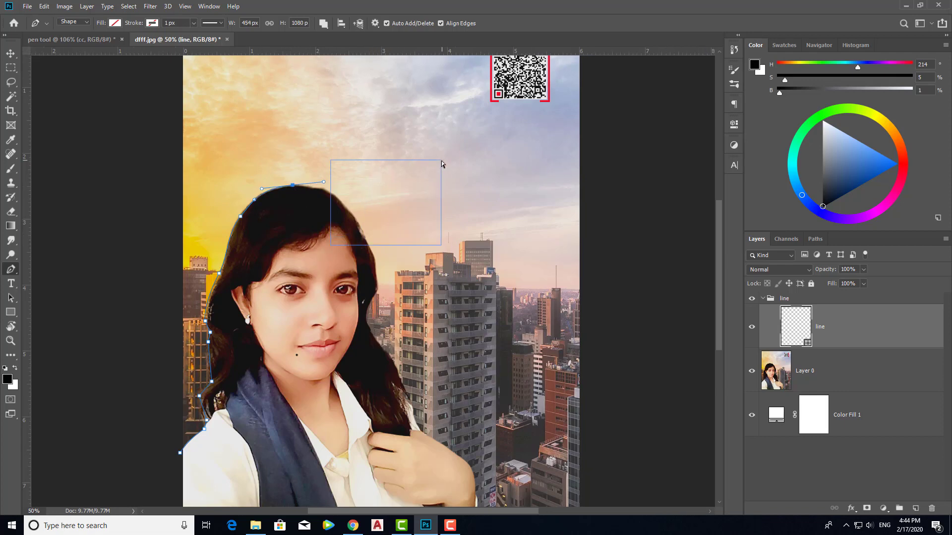
pyautogui.press('Left')
pyautogui.press('Left')
pyautogui.press('Left')
pyautogui.press('Up')
pyautogui.press('Up')
pyautogui.press('Up')
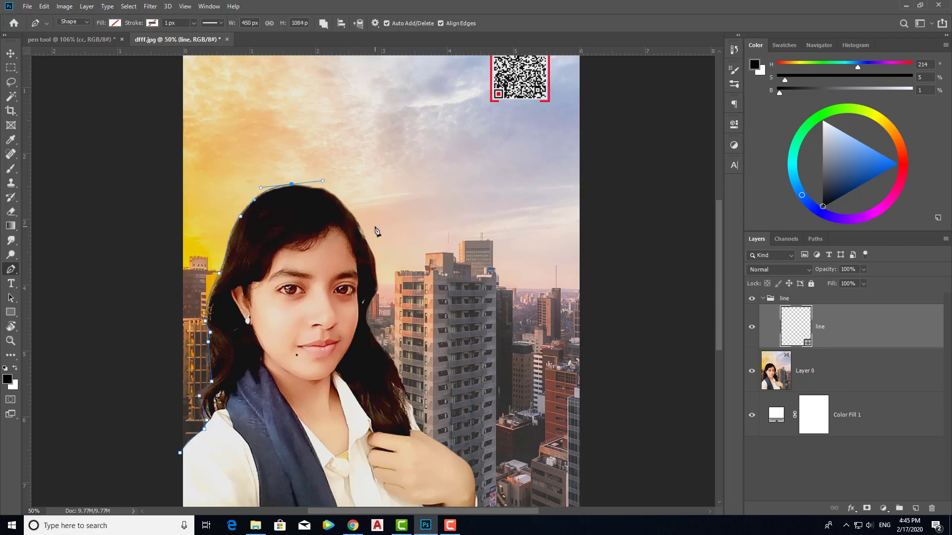
pyautogui.moveTo(293, 186); pyautogui.dragTo(293, 188)
pyautogui.hotkey('ctrl', '+')
pyautogui.hotkey('ctrl', '+')
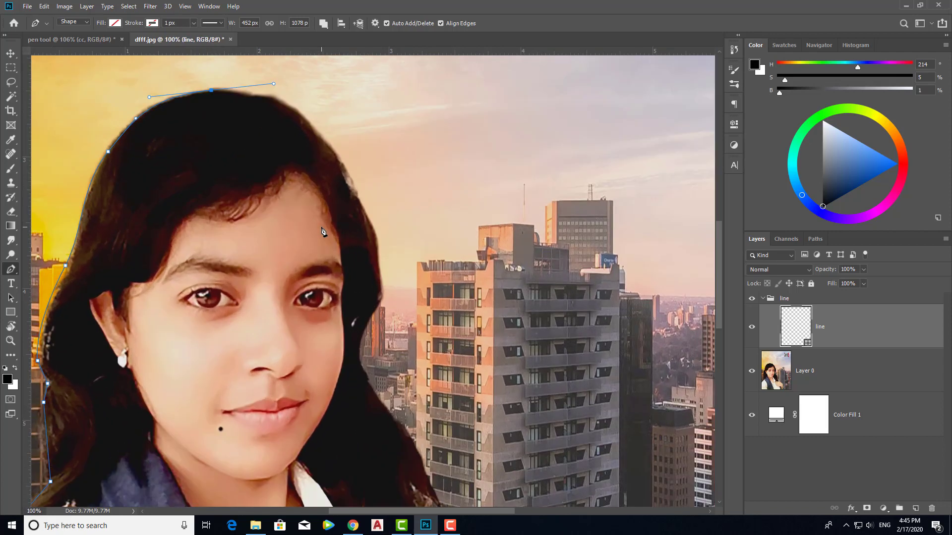
# Step: Place anchors down the right hair edge toward the shoulder
pyautogui.click(344, 167)
pyautogui.click(375, 234)
pyautogui.scroll(-2, 384, 292)
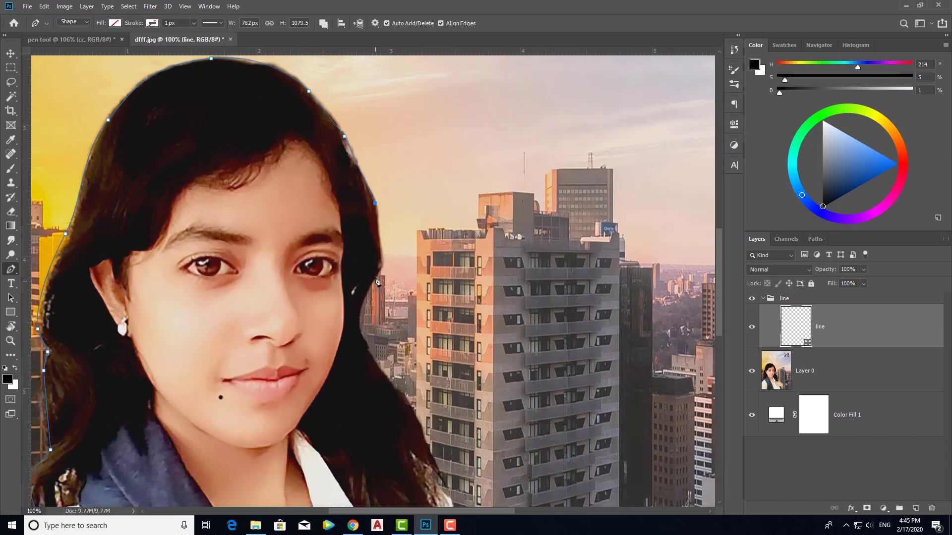
pyautogui.click(383, 257)
pyautogui.scroll(-5, 391, 285)
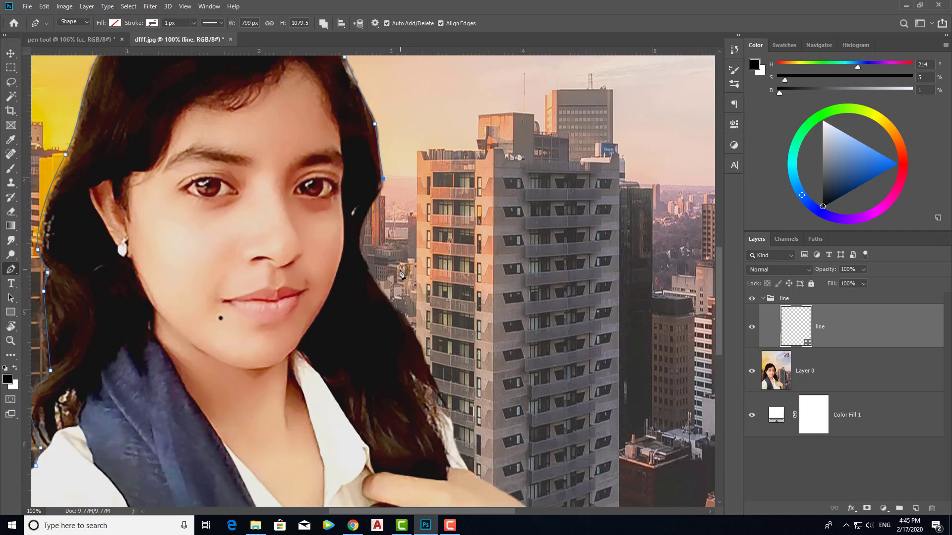
pyautogui.click(397, 273)
pyautogui.click(420, 335)
pyautogui.click(432, 375)
pyautogui.scroll(-3, 436, 381)
pyautogui.click(446, 365)
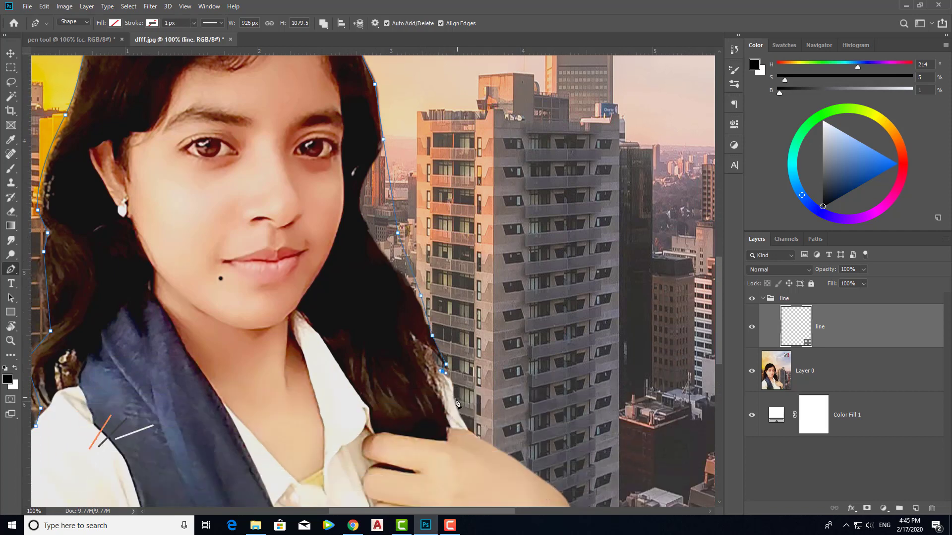
pyautogui.click(453, 380)
pyautogui.click(455, 406)
pyautogui.click(459, 433)
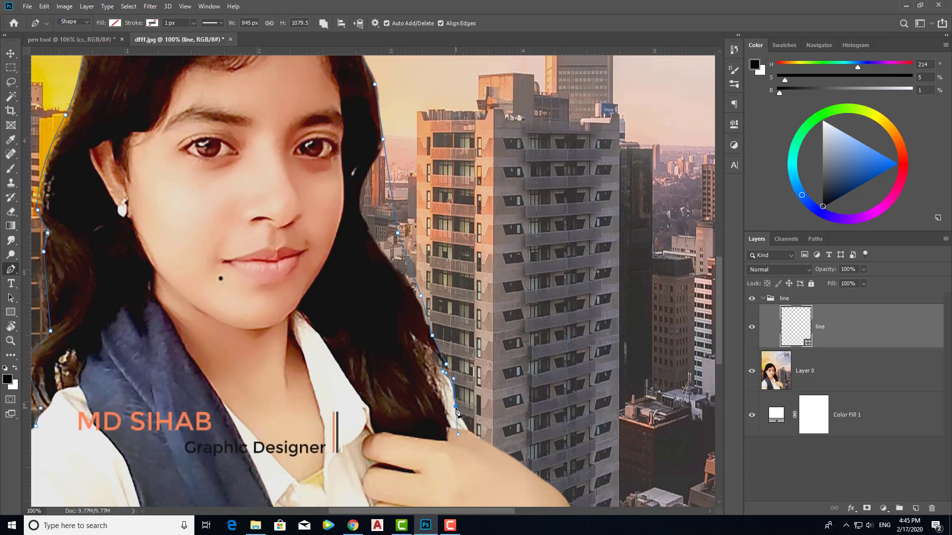
# Step: Curve the outline around the hand and down the edge of the arm
pyautogui.click(468, 430)
pyautogui.scroll(-6, 500, 431)
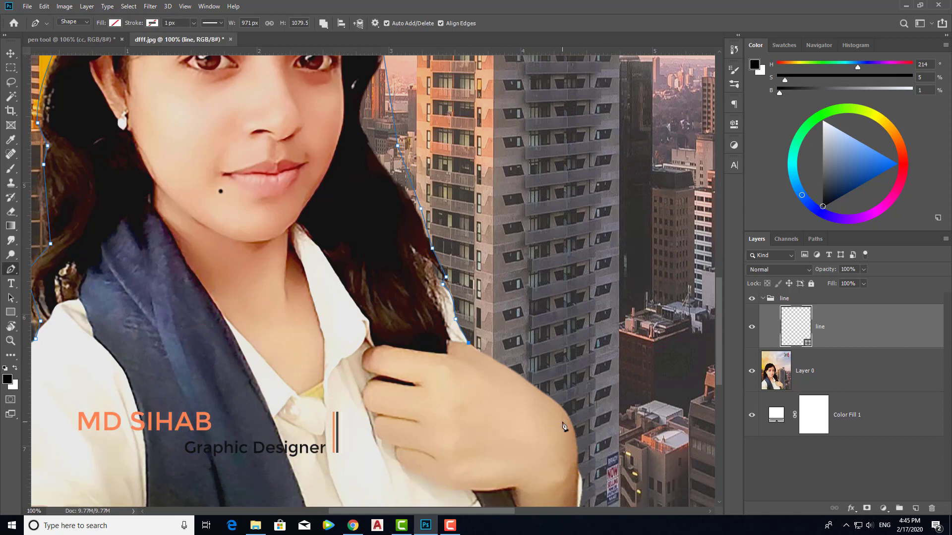
pyautogui.scroll(-1, 563, 417)
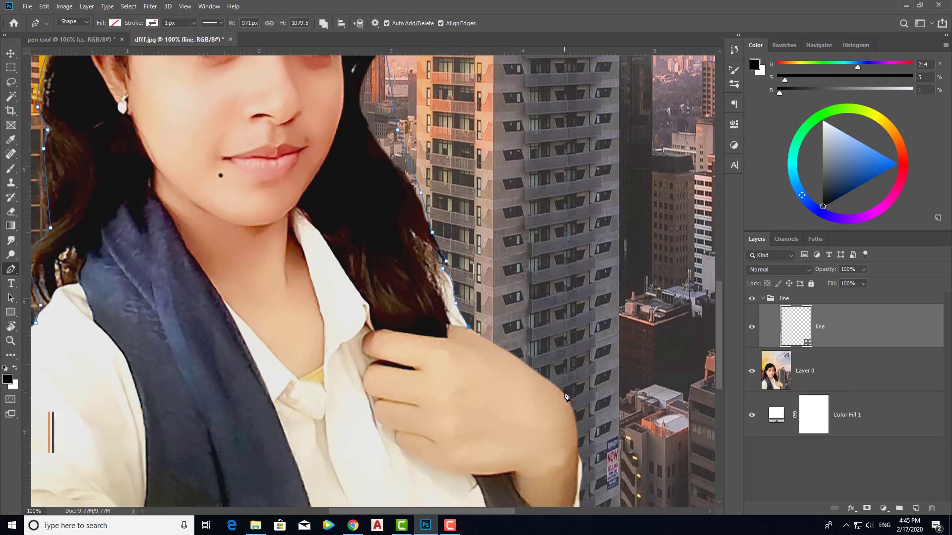
pyautogui.moveTo(563, 394); pyautogui.dragTo(582, 411)
pyautogui.keyDown('alt'); pyautogui.click(565, 395); pyautogui.keyUp('alt')
pyautogui.moveTo(578, 451); pyautogui.dragTo(575, 482)
pyautogui.scroll(-3, 585, 452)
pyautogui.click(582, 374)
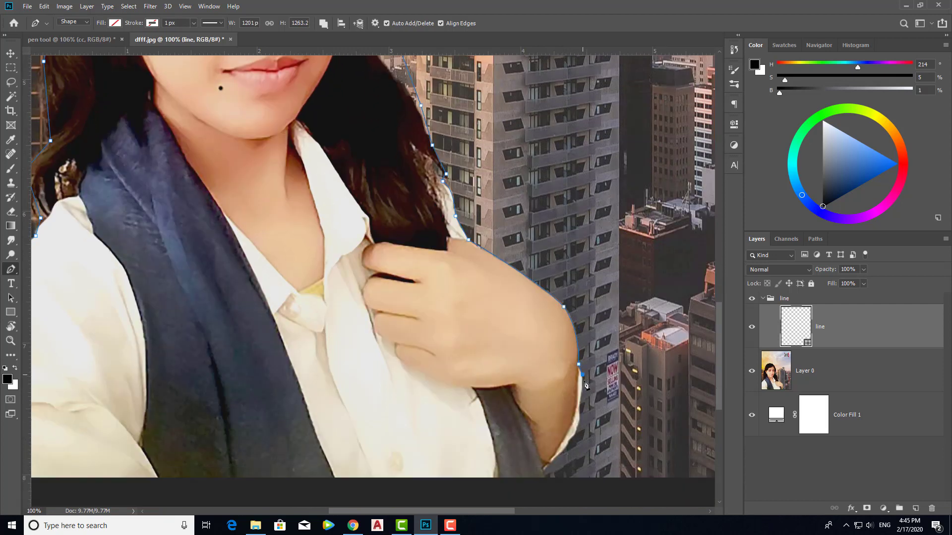
# Step: Continue the outline down the sleeve to its bottom and back up
pyautogui.keyDown('alt'); pyautogui.click(578, 422); pyautogui.keyUp('alt')
pyautogui.click(567, 445)
pyautogui.click(542, 471)
pyautogui.scroll(-3, 547, 436)
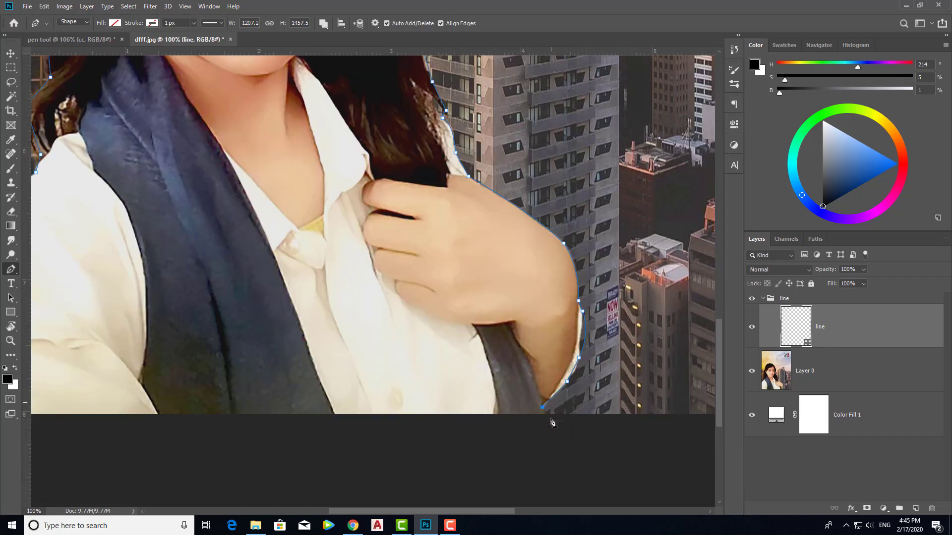
pyautogui.scroll(-1, 548, 411)
pyautogui.click(546, 399)
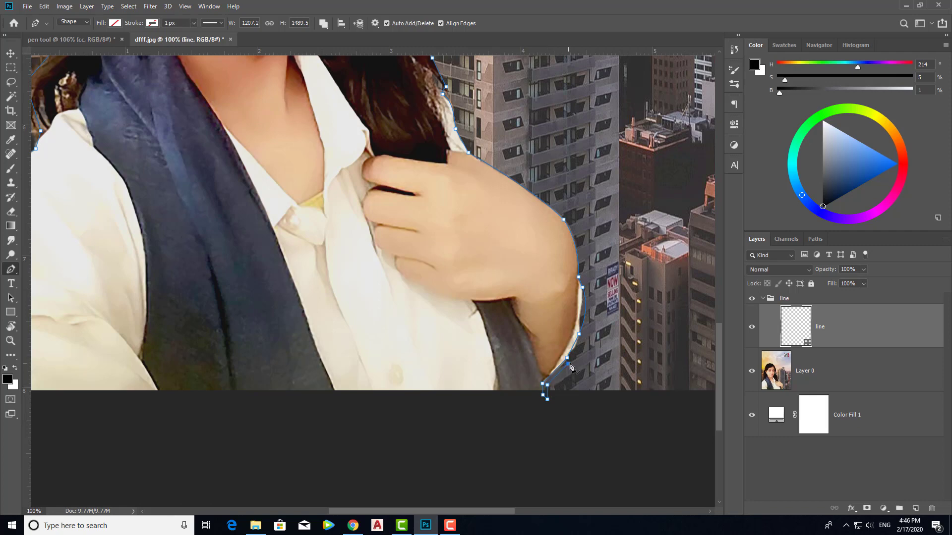
# Step: Add curved anchors from where the hand meets the shoulder up toward the hair
pyautogui.scroll(2, 580, 347)
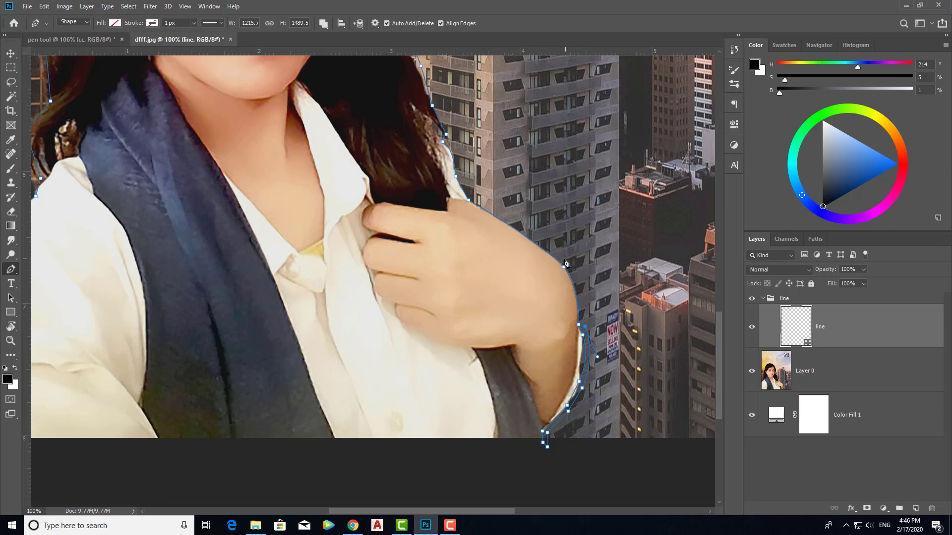
pyautogui.scroll(1, 565, 262)
pyautogui.moveTo(562, 280); pyautogui.dragTo(534, 254)
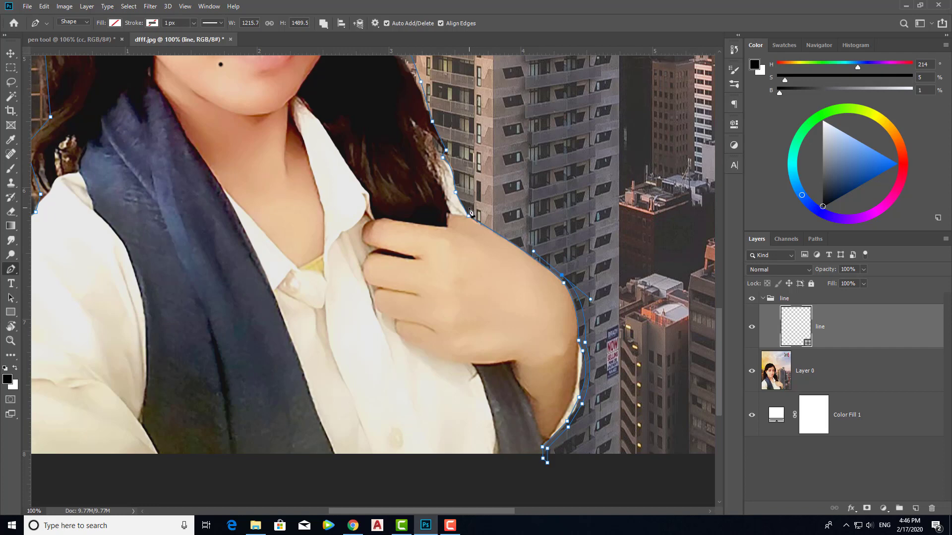
pyautogui.moveTo(469, 208); pyautogui.dragTo(461, 199)
pyautogui.scroll(5, 460, 197)
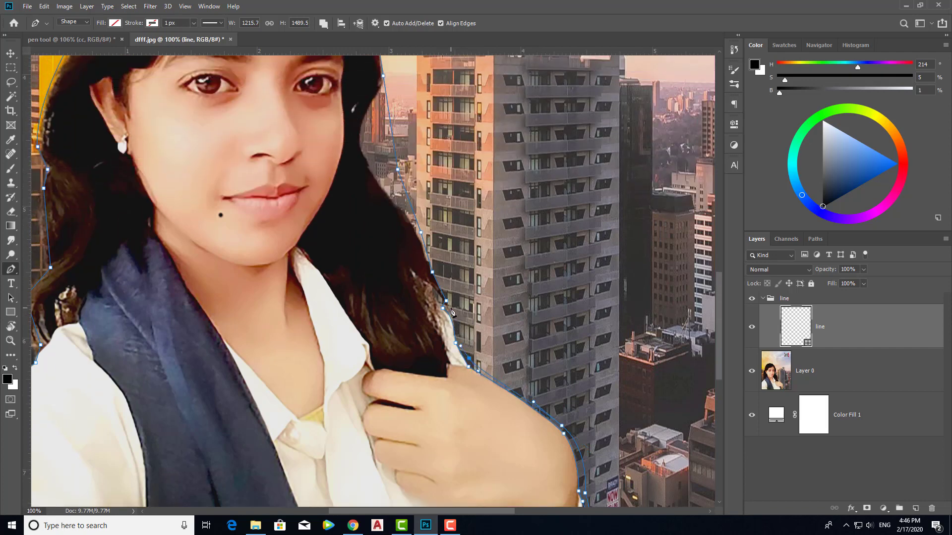
pyautogui.scroll(1, 439, 279)
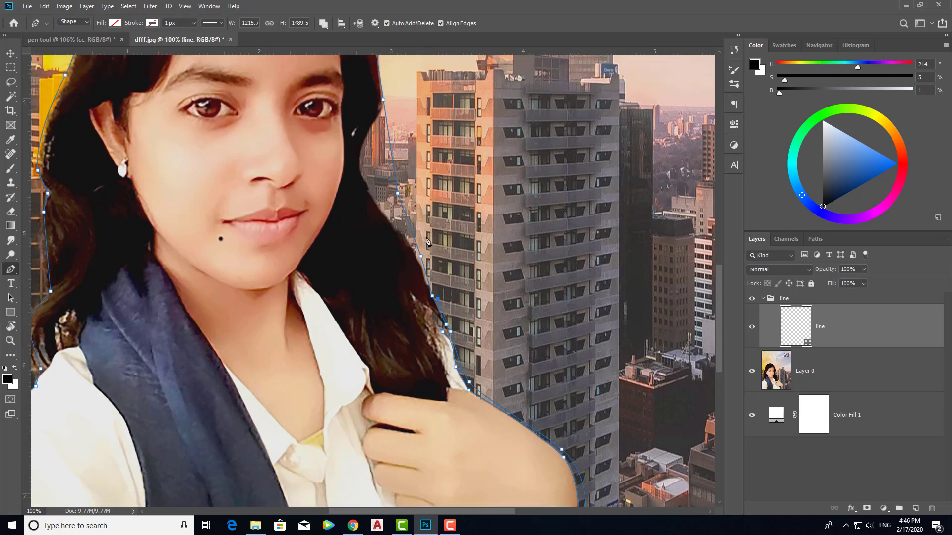
pyautogui.scroll(-1, 433, 268)
pyautogui.scroll(-2, 430, 263)
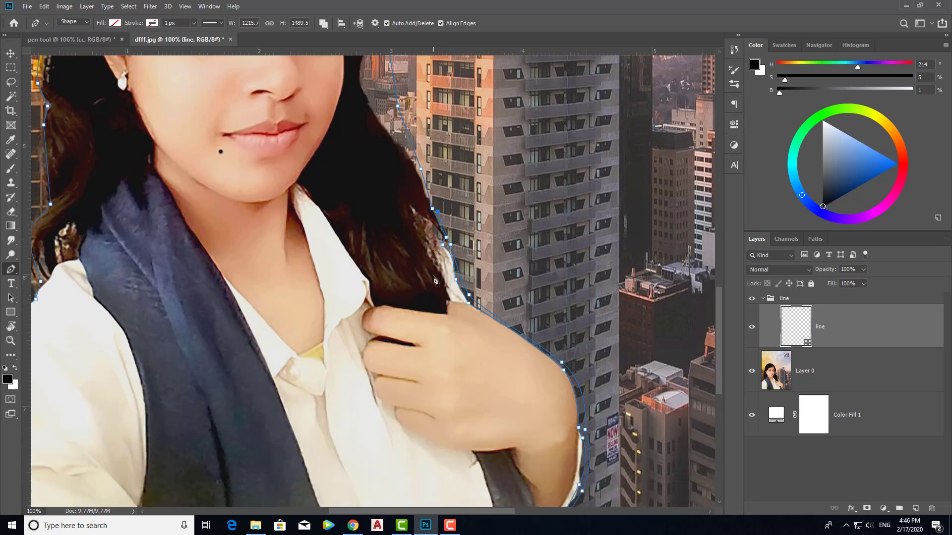
pyautogui.scroll(-1, 431, 268)
pyautogui.scroll(-2, 432, 273)
pyautogui.scroll(-2, 434, 280)
pyautogui.scroll(1, 435, 278)
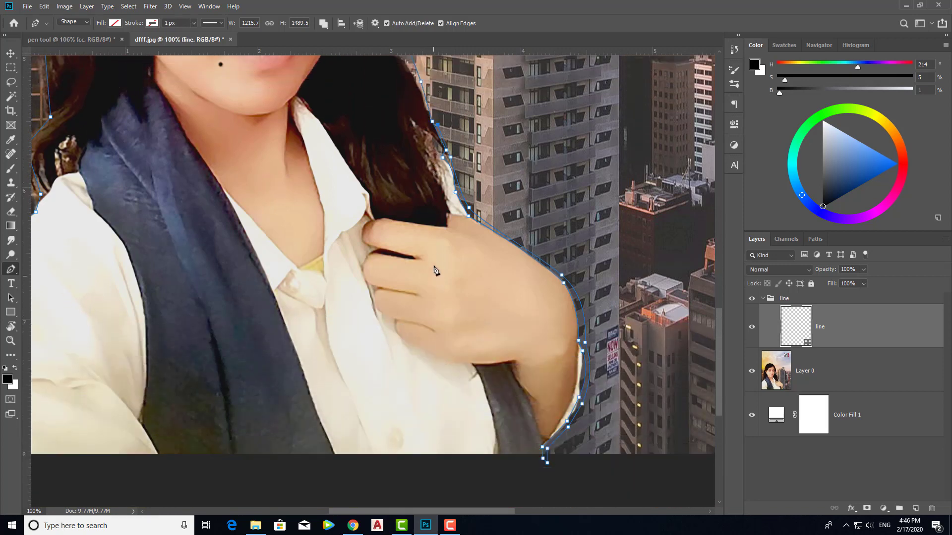
pyautogui.scroll(1, 435, 267)
pyautogui.scroll(1, 432, 223)
pyautogui.scroll(-1, 429, 187)
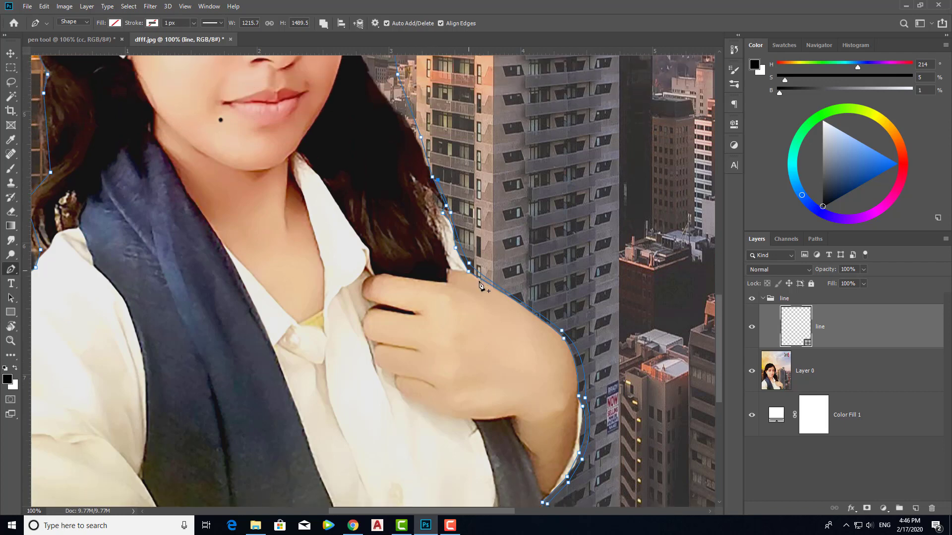
pyautogui.hscroll(1, 610, 416)
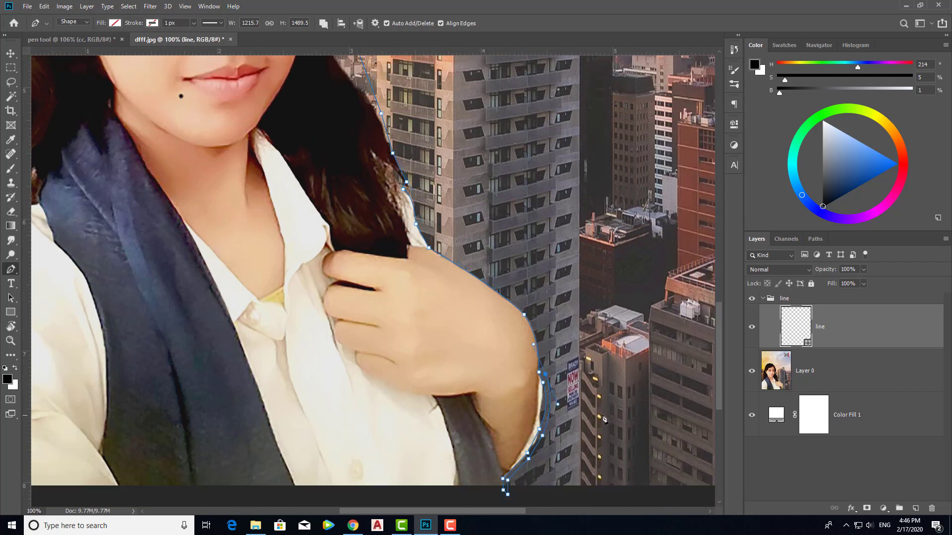
pyautogui.scroll(-2, 555, 377)
pyautogui.scroll(2, 525, 352)
pyautogui.scroll(1, 478, 316)
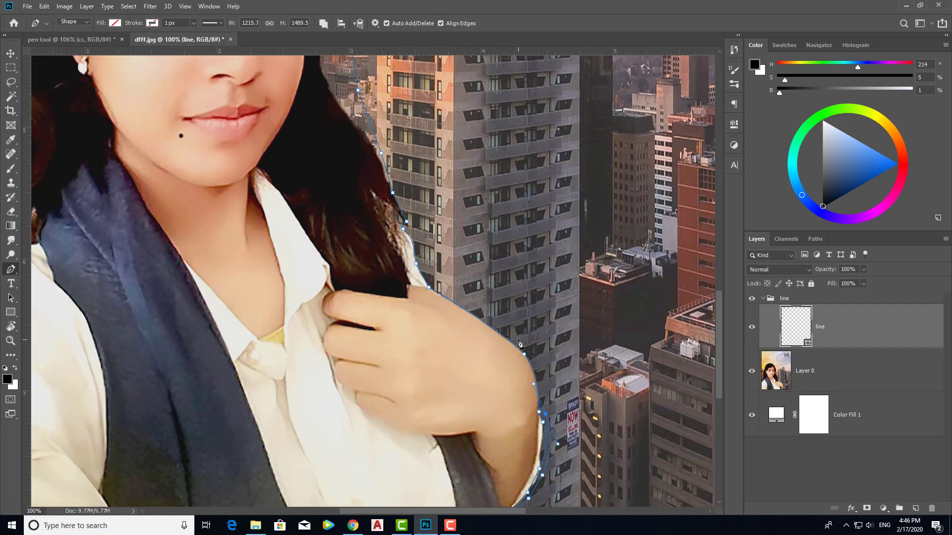
# Step: Reshape the shoulder curve, removing an extra anchor and undoing a stray segment
pyautogui.moveTo(514, 340); pyautogui.dragTo(550, 384)
pyautogui.moveTo(480, 297); pyautogui.dragTo(475, 298)
pyautogui.click(514, 340)
pyautogui.moveTo(430, 288); pyautogui.dragTo(422, 290)
pyautogui.hotkey('ctrl', 'z')
pyautogui.moveTo(431, 283); pyautogui.dragTo(419, 268)
# Step: Add anchors along the inner hair edge from above the hand up beside the neck
pyautogui.scroll(1, 427, 304)
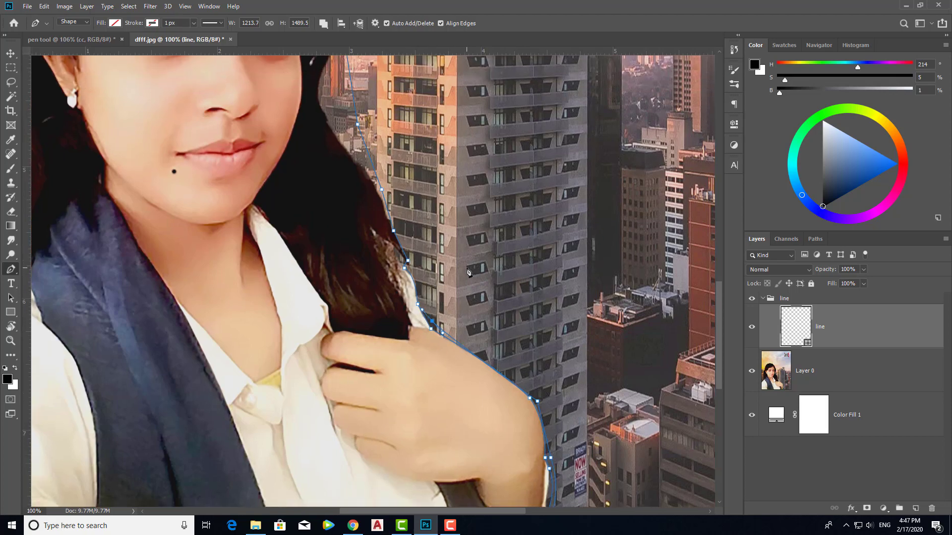
pyautogui.keyDown('alt'); pyautogui.scroll(-1, 468, 272); pyautogui.keyUp('alt')
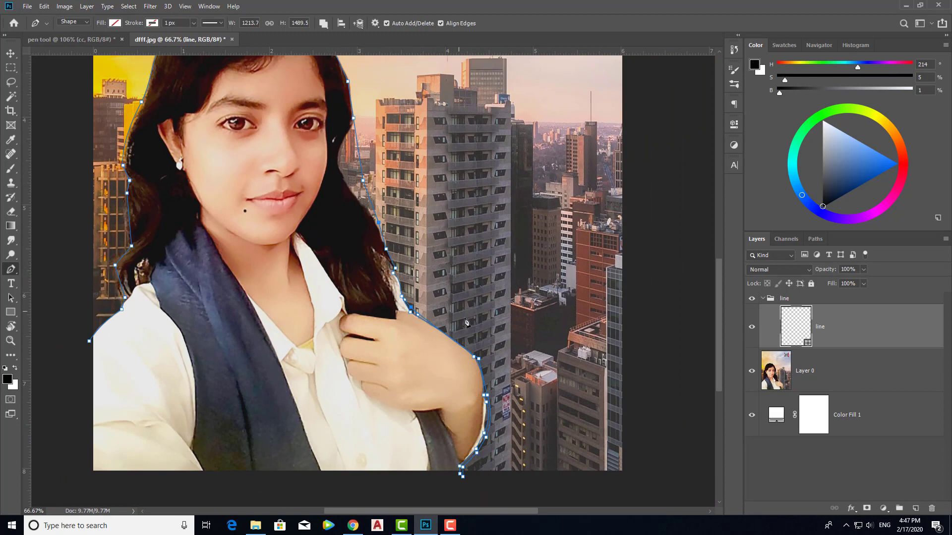
pyautogui.scroll(-2, 471, 342)
pyautogui.scroll(2, 421, 327)
pyautogui.click(396, 308)
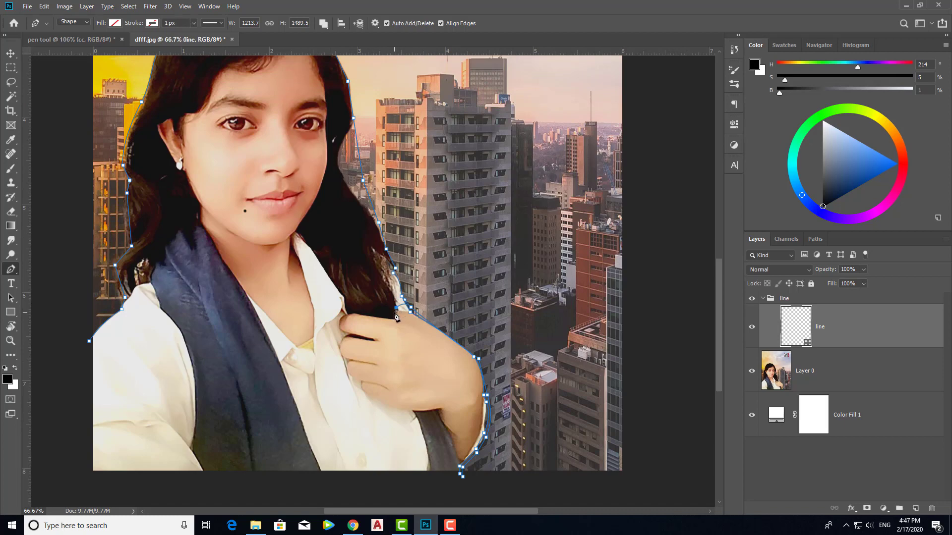
pyautogui.click(347, 313)
pyautogui.click(344, 298)
pyautogui.click(308, 245)
# Step: Zoom in and trace the hair edge along the jawline and cheek with curved and corner anchors
pyautogui.scroll(1, 296, 235)
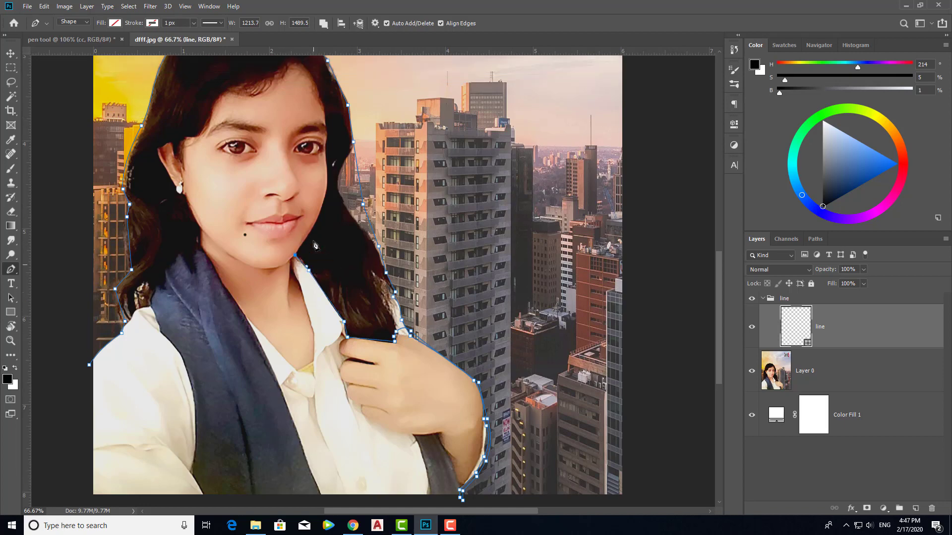
pyautogui.scroll(1, 308, 243)
pyautogui.hotkey('ctrl', '+')
pyautogui.hotkey('ctrl', '+')
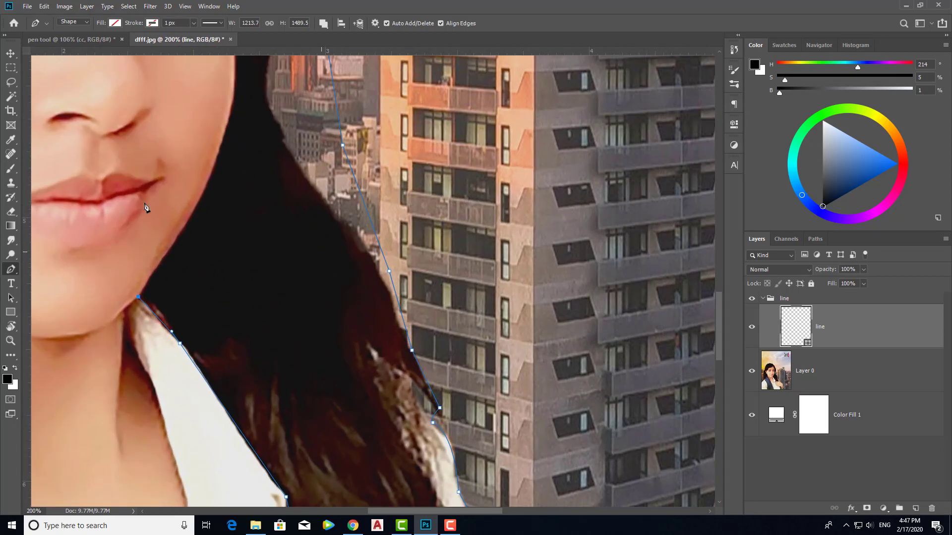
pyautogui.moveTo(238, 88); pyautogui.dragTo(237, 72)
pyautogui.keyDown('alt'); pyautogui.click(224, 134); pyautogui.keyUp('alt')
pyautogui.scroll(2, 228, 149)
pyautogui.scroll(3, 233, 159)
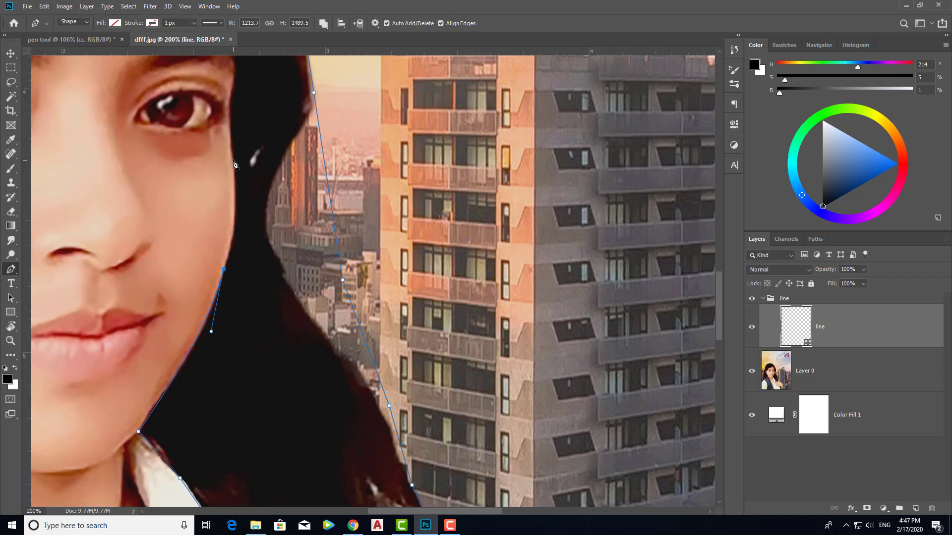
pyautogui.moveTo(232, 160); pyautogui.dragTo(222, 97)
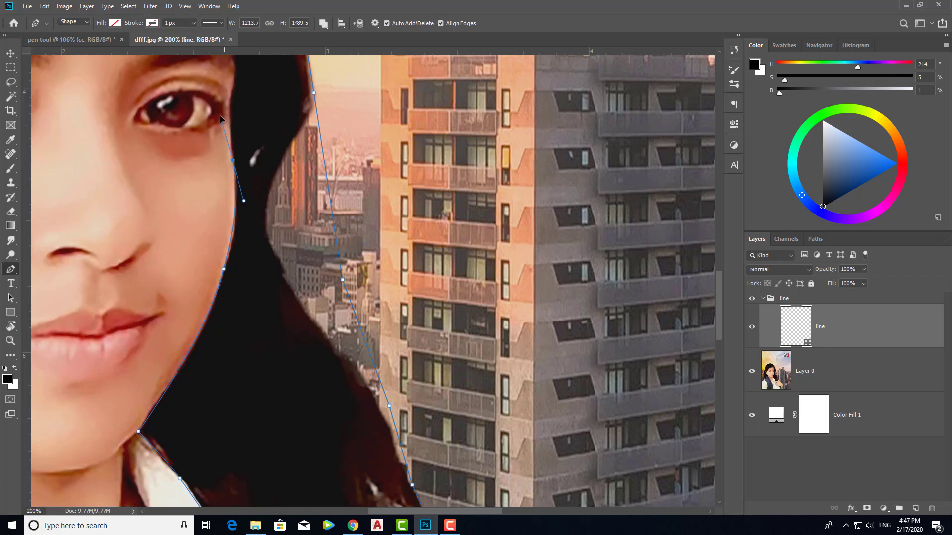
pyautogui.keyDown('alt'); pyautogui.click(233, 161); pyautogui.keyUp('alt')
pyautogui.scroll(3, 235, 165)
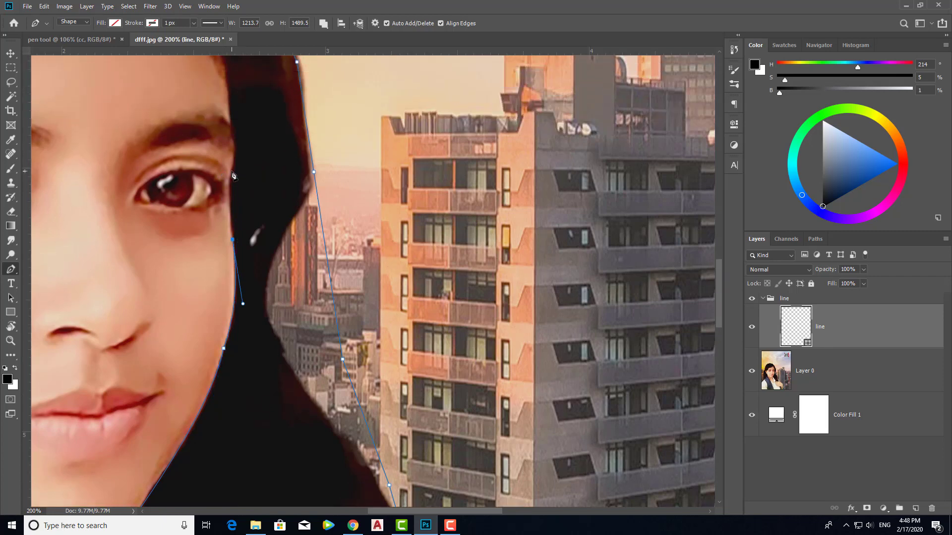
pyautogui.scroll(2, 232, 166)
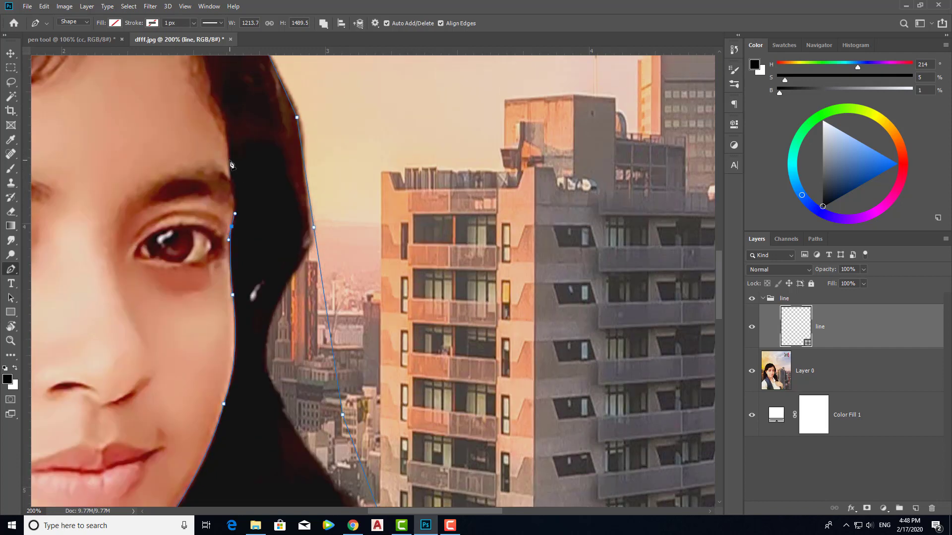
# Step: Continue the path up the face edge, around the temple and across the forehead hairline
pyautogui.keyDown('ctrl'); pyautogui.click(231, 227); pyautogui.keyUp('ctrl')
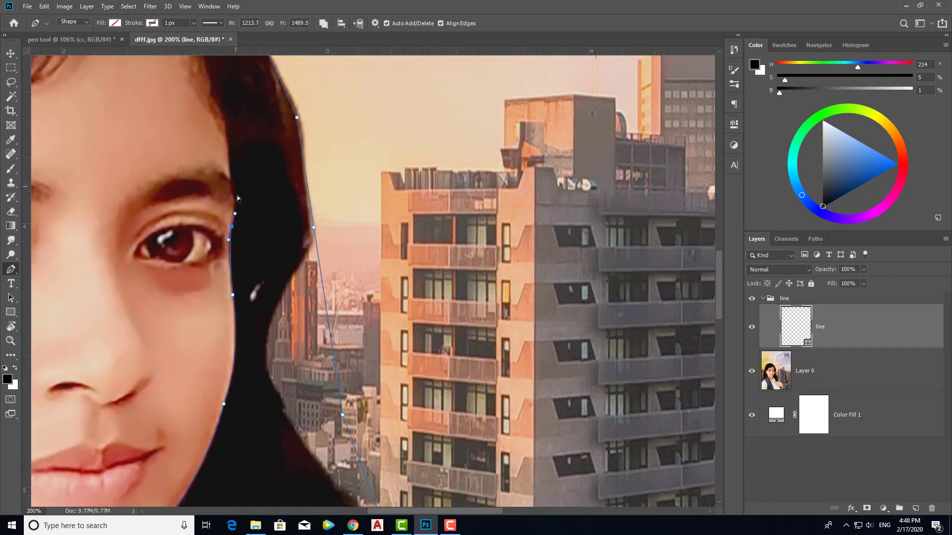
pyautogui.click(226, 130)
pyautogui.scroll(5, 229, 136)
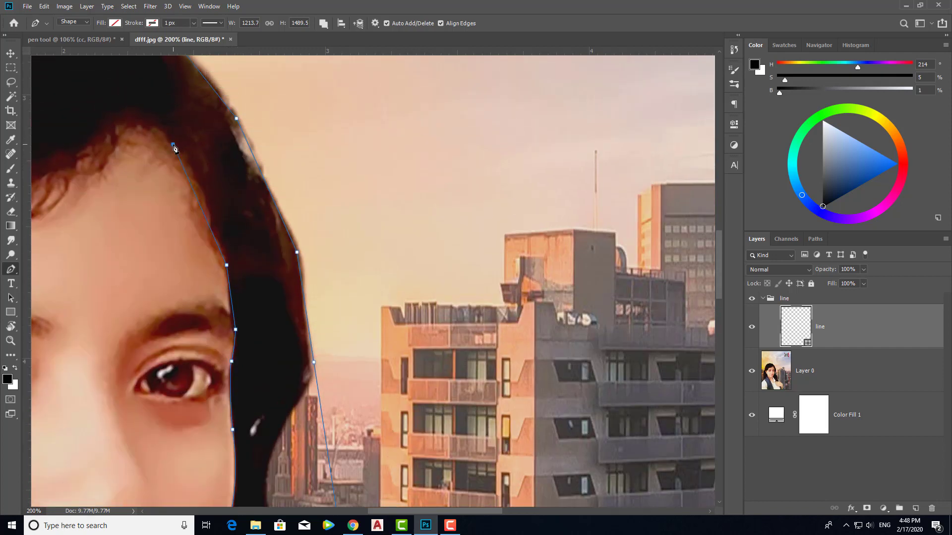
pyautogui.moveTo(173, 144); pyautogui.dragTo(145, 121)
pyautogui.moveTo(201, 141); pyautogui.dragTo(356, 143)
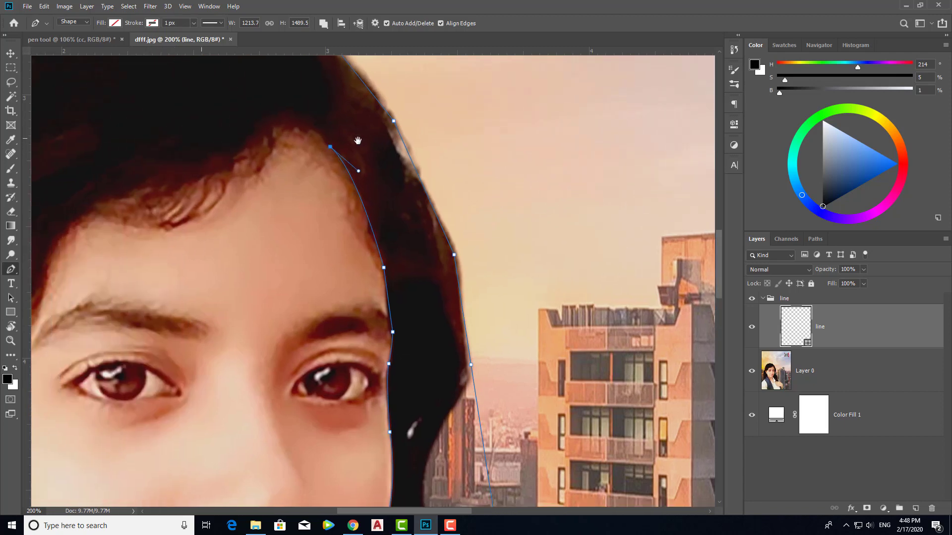
pyautogui.click(284, 120)
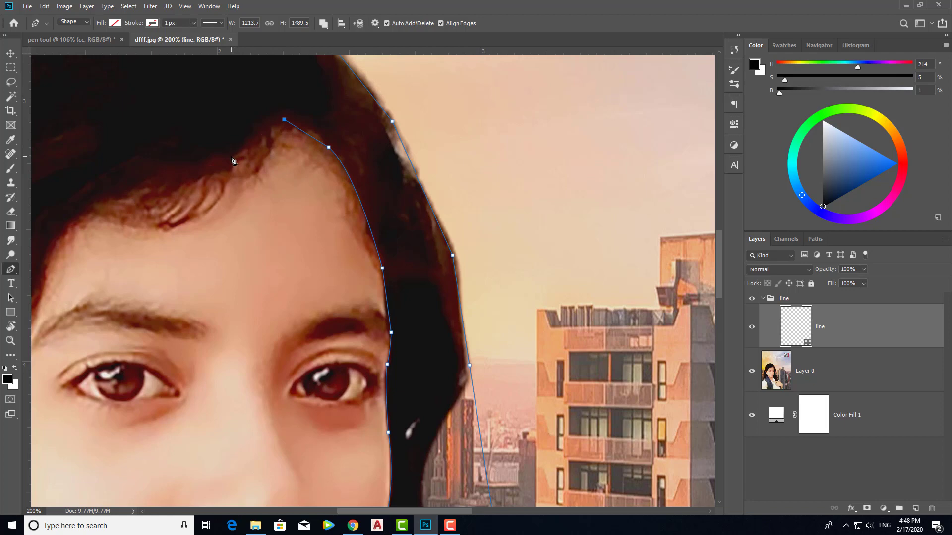
pyautogui.click(230, 157)
pyautogui.click(151, 166)
pyautogui.click(108, 189)
pyautogui.click(76, 216)
pyautogui.scroll(-1, 135, 220)
# Step: Trace the left side of the hairline past the temple to the top of the ear
pyautogui.moveTo(184, 173); pyautogui.dragTo(371, 111)
pyautogui.click(242, 141)
pyautogui.click(226, 193)
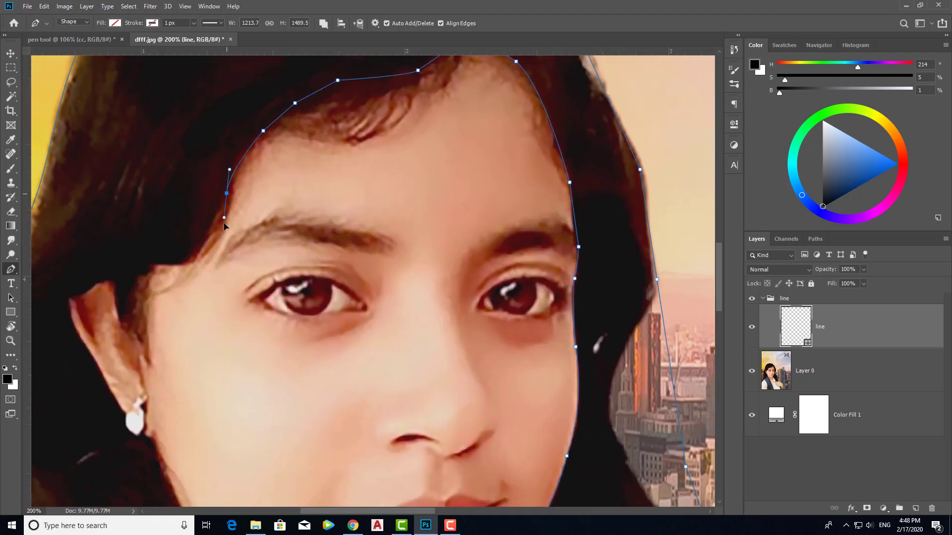
pyautogui.moveTo(190, 263); pyautogui.dragTo(166, 269)
pyautogui.keyDown('alt'); pyautogui.click(190, 264); pyautogui.keyUp('alt')
pyautogui.click(154, 264)
pyautogui.click(136, 283)
pyautogui.click(137, 310)
pyautogui.click(128, 326)
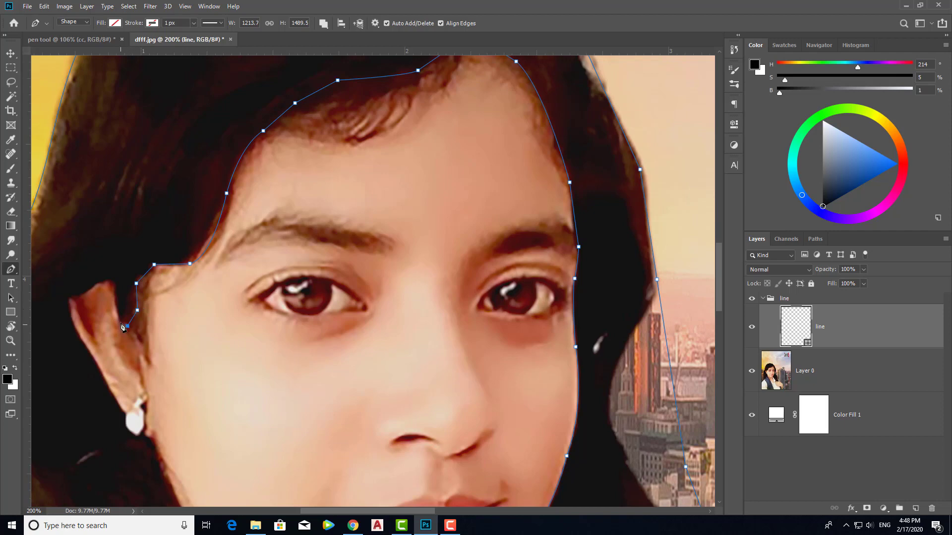
pyautogui.click(113, 286)
# Step: Outline around the back of the ear, past the earlobe and around the earring
pyautogui.moveTo(88, 290); pyautogui.dragTo(76, 315)
pyautogui.keyDown('alt'); pyautogui.click(89, 291); pyautogui.keyUp('alt')
pyautogui.moveTo(74, 323); pyautogui.dragTo(72, 353)
pyautogui.hotkey('ctrl', 'z')
pyautogui.moveTo(77, 333)
pyautogui.mouseDown()
pyautogui.moveTo(98, 362)
pyautogui.moveTo(91, 355)
pyautogui.mouseUp()
pyautogui.click(119, 404)
pyautogui.click(125, 413)
pyautogui.moveTo(134, 432); pyautogui.dragTo(143, 440)
pyautogui.click(144, 428)
pyautogui.scroll(-5, 167, 451)
# Step: Extend the outline down the hair beside the jaw, the neck and over the scarf
pyautogui.click(166, 333)
pyautogui.click(197, 390)
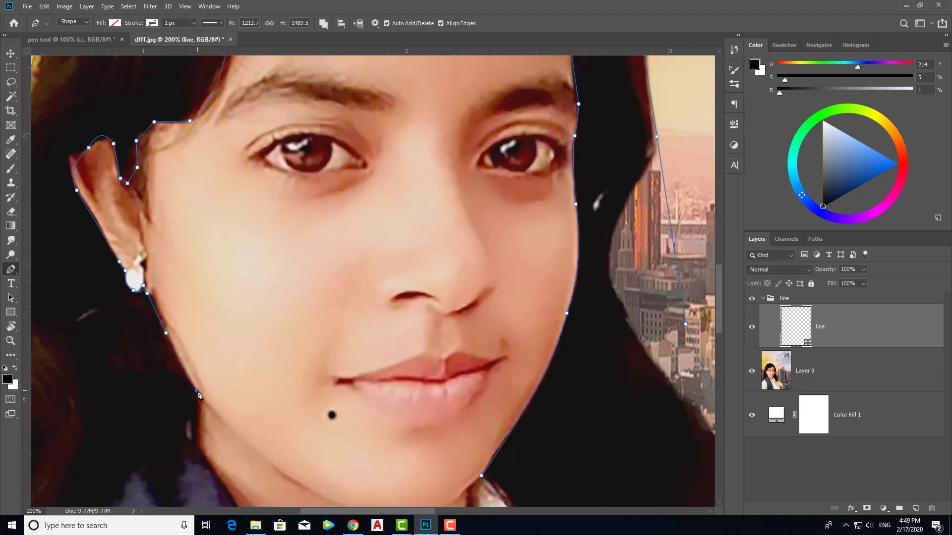
pyautogui.click(189, 426)
pyautogui.scroll(-1, 211, 419)
pyautogui.scroll(-2, 212, 419)
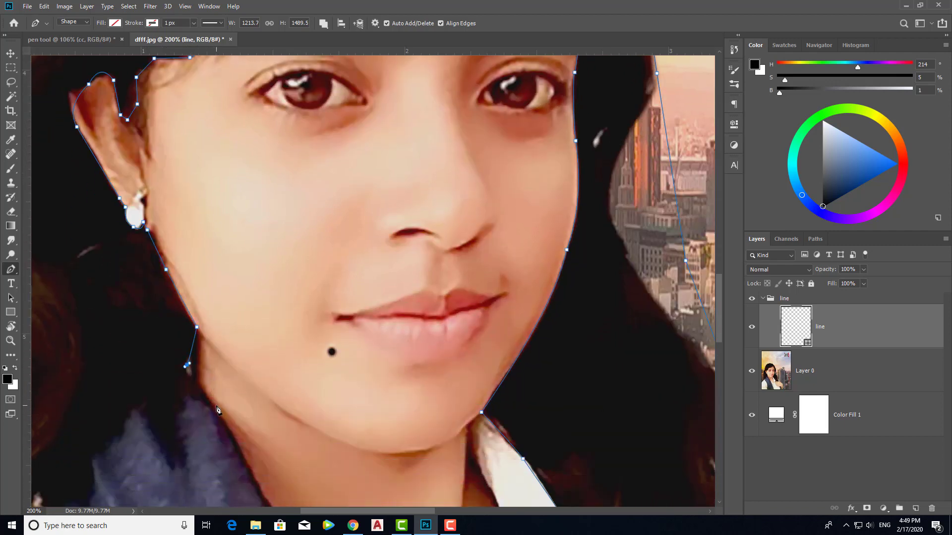
pyautogui.hotkey('ctrl', '-')
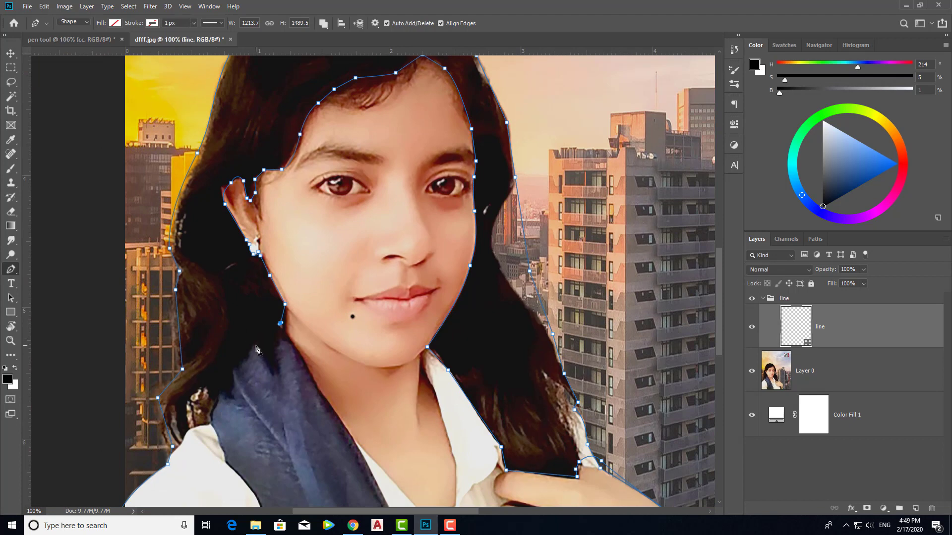
pyautogui.click(256, 346)
pyautogui.click(236, 366)
pyautogui.click(232, 394)
pyautogui.click(210, 420)
pyautogui.click(191, 429)
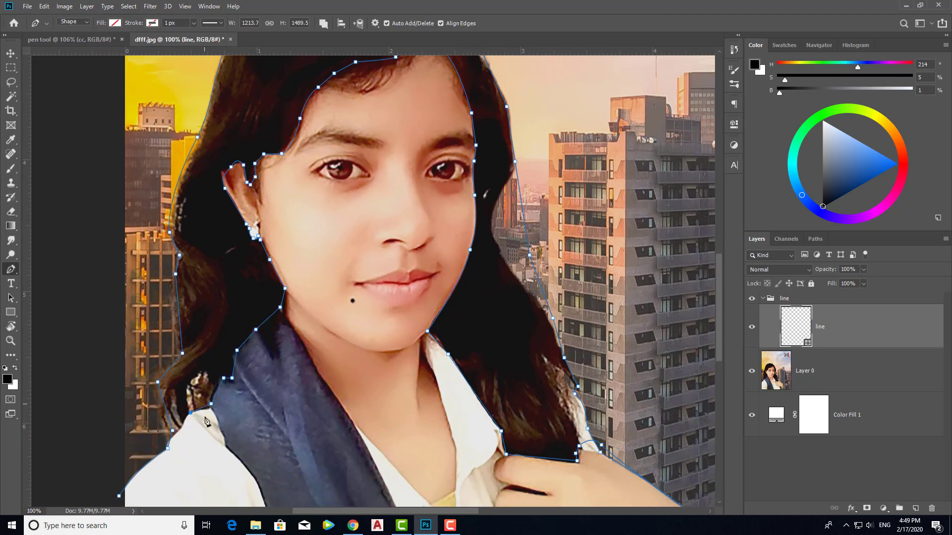
# Step: Run the outline down along the shoulder to the lower-left edge, removing the stray last anchor
pyautogui.scroll(-3, 191, 429)
pyautogui.click(176, 347)
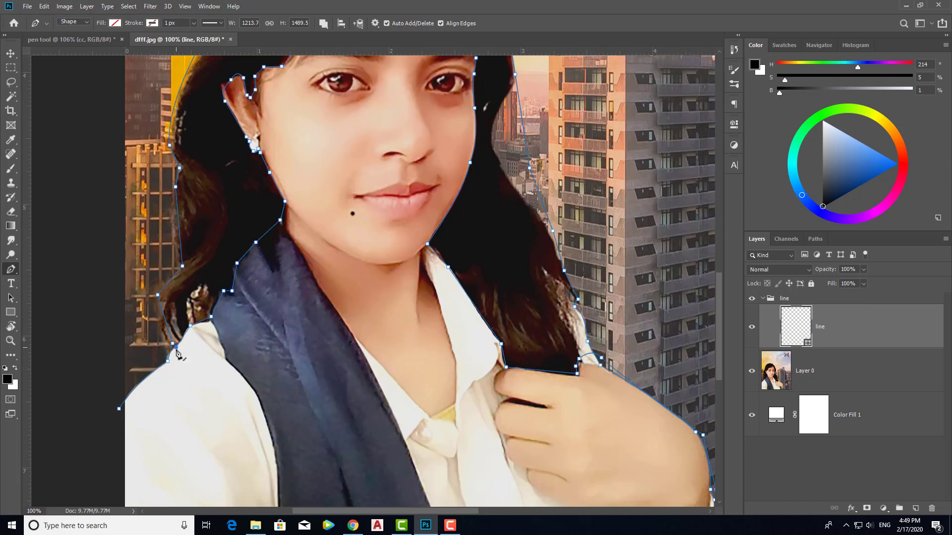
pyautogui.click(171, 360)
pyautogui.click(128, 393)
pyautogui.click(117, 415)
pyautogui.click(108, 437)
pyautogui.hotkey('ctrl', 'z')
pyautogui.scroll(1, 255, 89)
# Step: Fill the hair shape solid black and toggle the photo layer off and on to check the silhouette
pyautogui.hotkey('ctrl', '0')
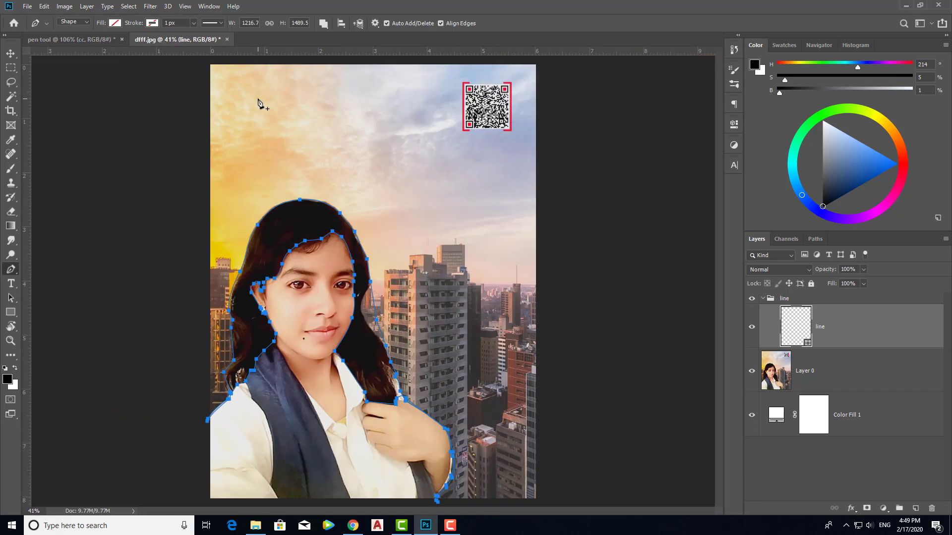
pyautogui.click(114, 23)
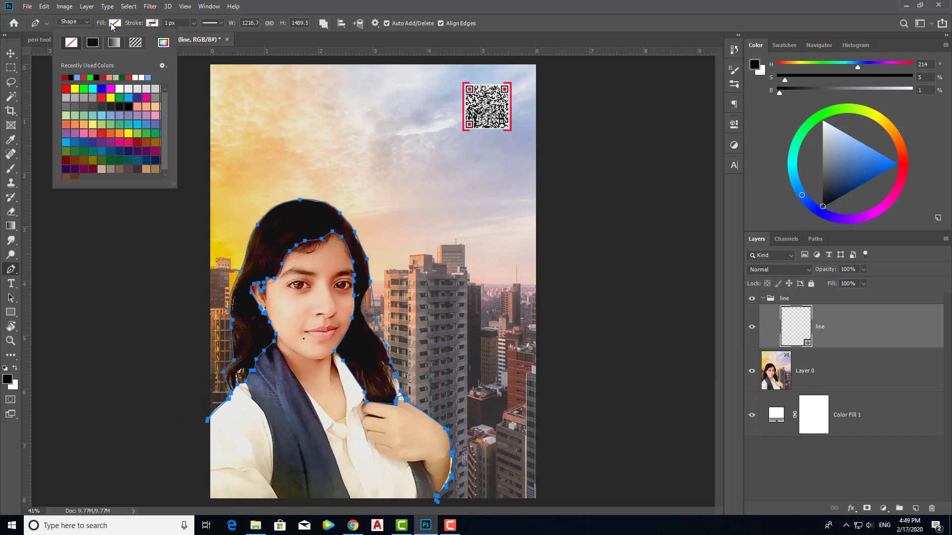
pyautogui.click(92, 42)
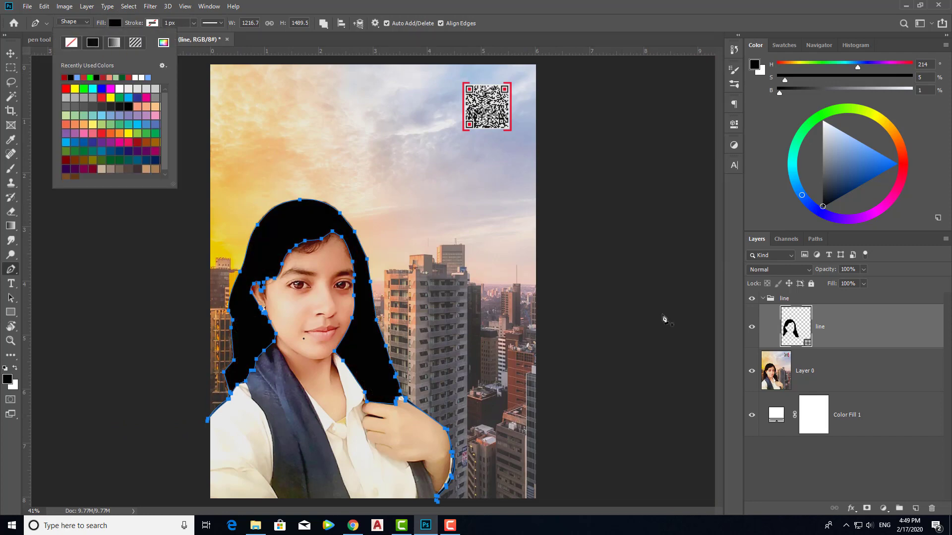
pyautogui.click(813, 476)
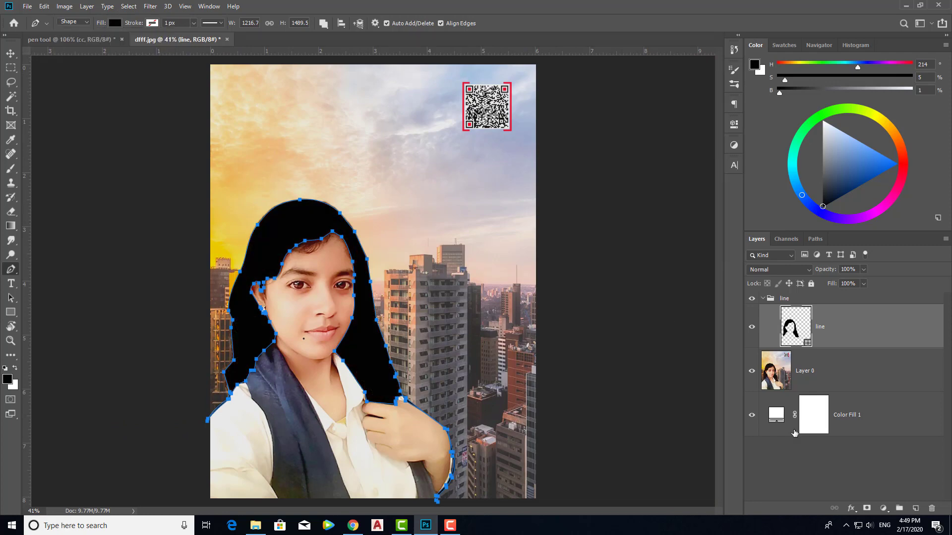
pyautogui.click(752, 373)
pyautogui.click(752, 374)
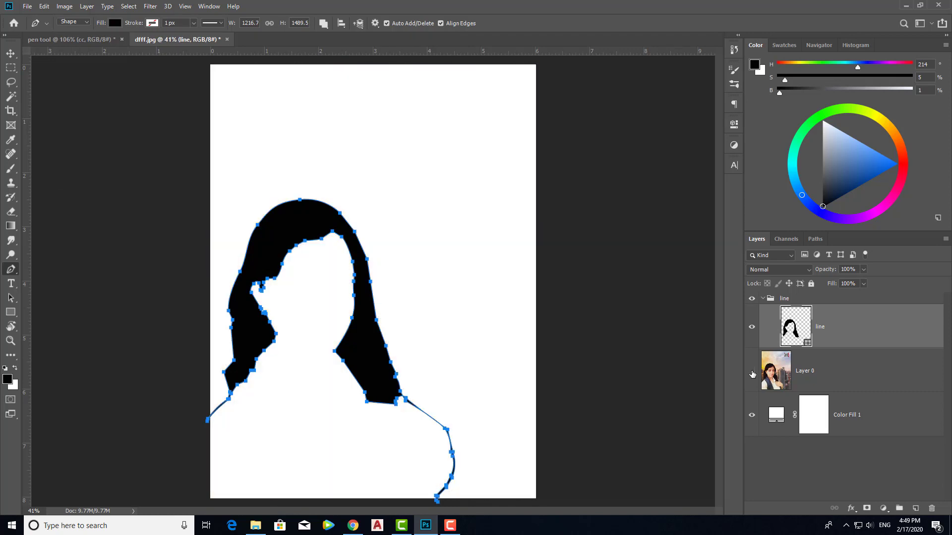
pyautogui.click(751, 373)
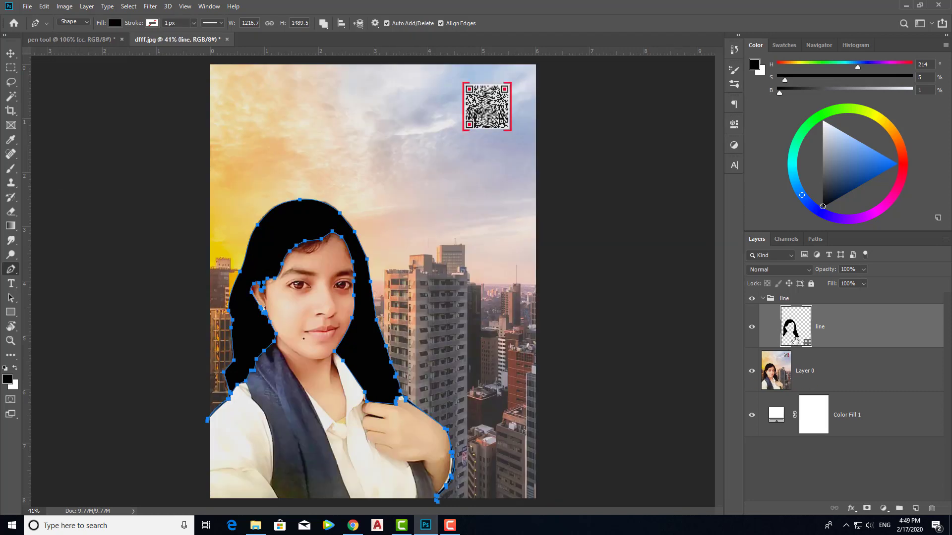
# Step: Set the hair shape's fill back to No Color
pyautogui.click(325, 25)
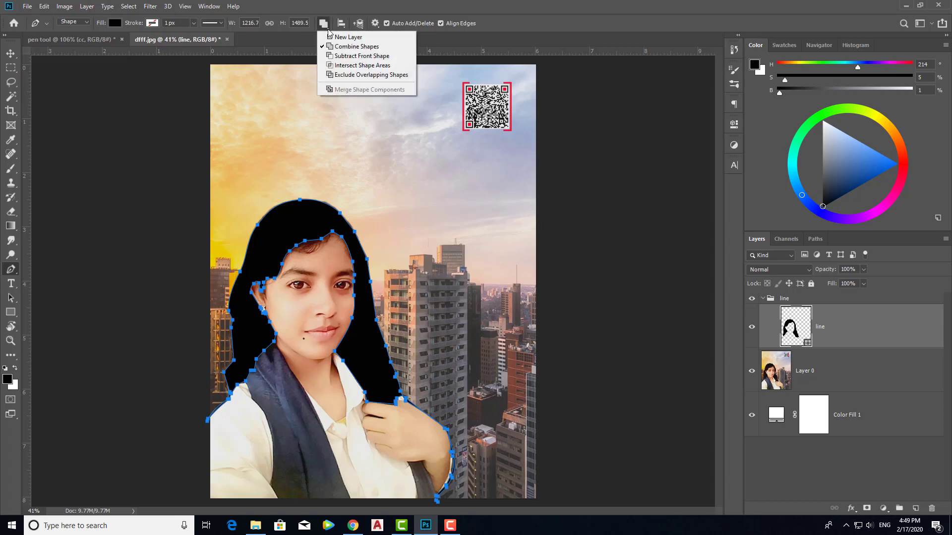
pyautogui.click(353, 47)
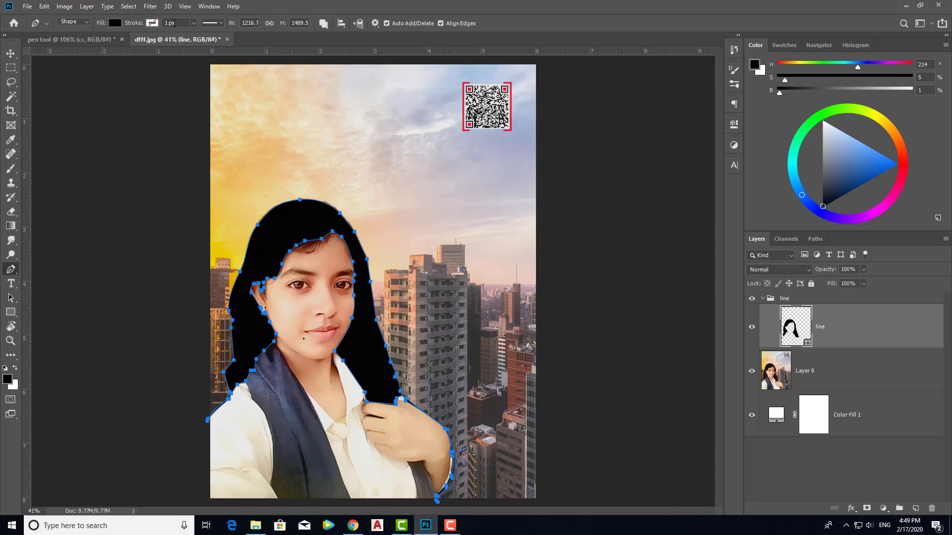
pyautogui.click(112, 26)
pyautogui.click(72, 43)
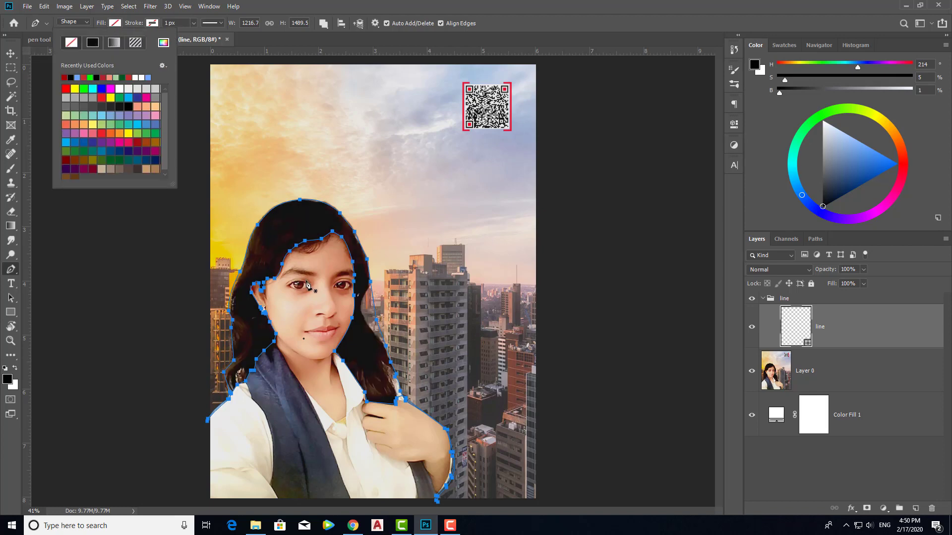
pyautogui.click(826, 469)
# Step: Zoom in to 200% and start a new path at the left eyebrow, nudging the anchor down
pyautogui.hotkey('ctrl', '+')
pyautogui.hotkey('ctrl', '+')
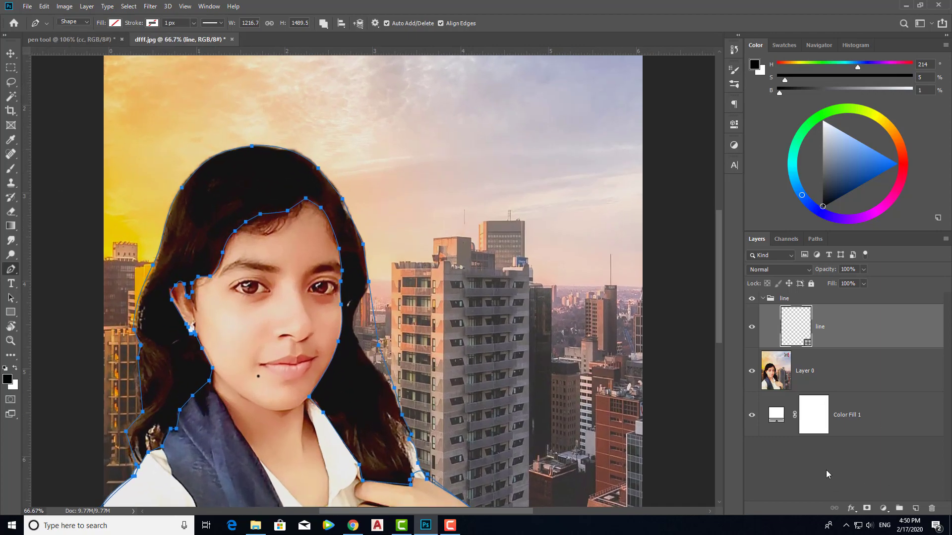
pyautogui.hotkey('ctrl', '+')
pyautogui.moveTo(193, 281); pyautogui.dragTo(247, 253)
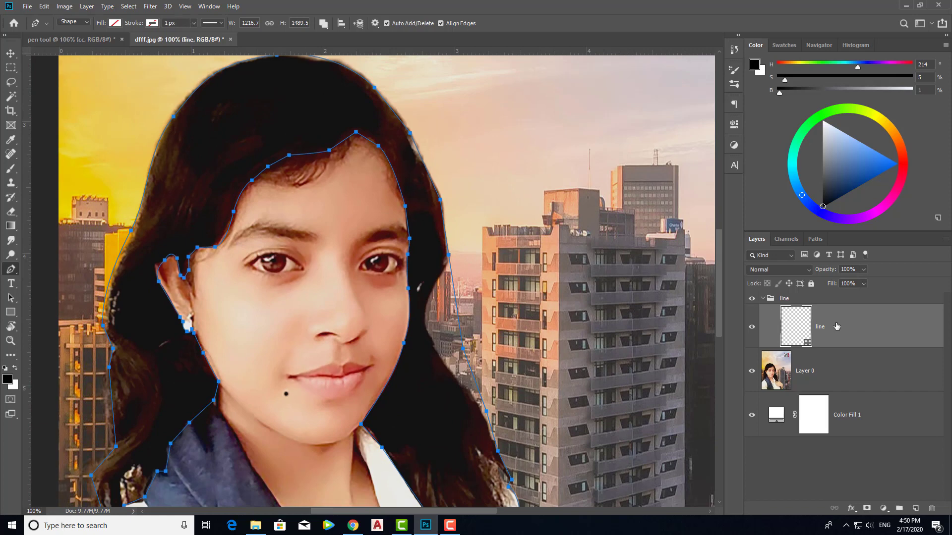
pyautogui.click(227, 244)
pyautogui.hotkey('ctrl', '+')
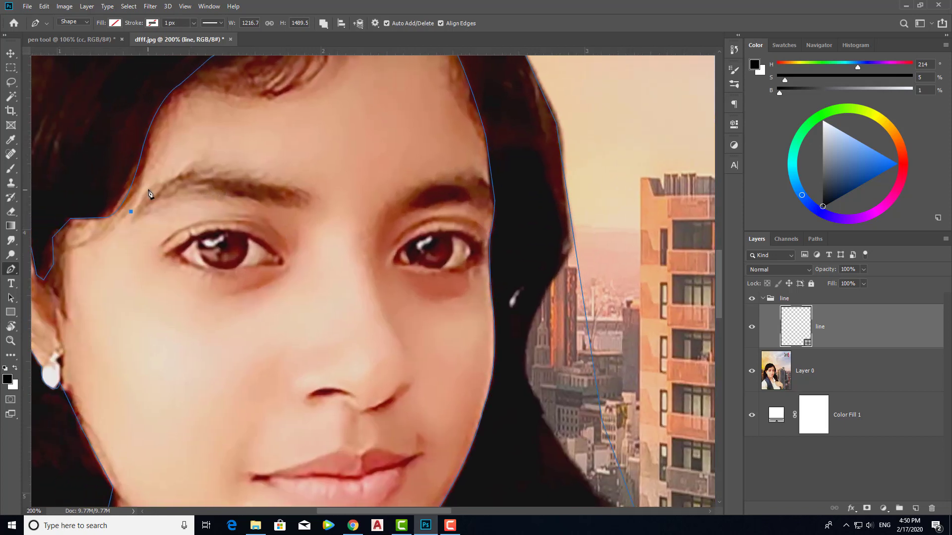
pyautogui.press('Down')
pyautogui.press('Down')
pyautogui.press('Down')
pyautogui.press('Down')
pyautogui.press('Down')
pyautogui.press('Down')
pyautogui.press('Down')
pyautogui.press('Down')
pyautogui.press('Down')
# Step: Sketch the eyebrow's pointed outer tip with curved anchors, then zoom to 300%
pyautogui.moveTo(148, 190); pyautogui.dragTo(158, 178)
pyautogui.click(142, 209)
pyautogui.hotkey('ctrl', 'z')
pyautogui.moveTo(141, 209); pyautogui.dragTo(159, 202)
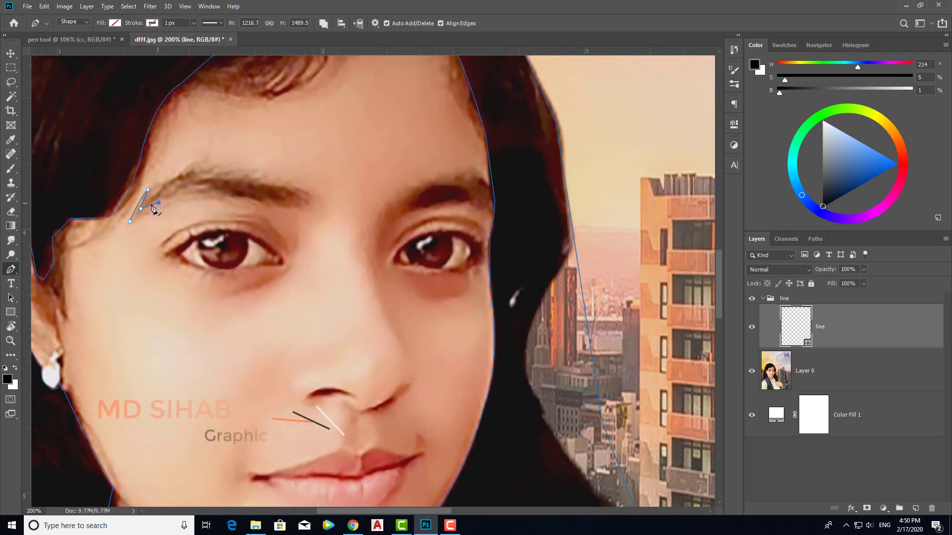
pyautogui.click(130, 222)
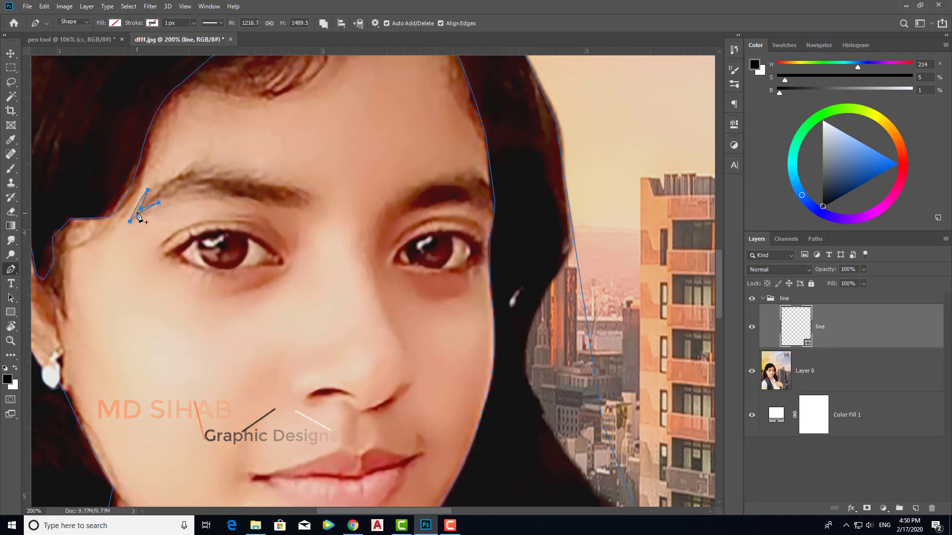
pyautogui.click(138, 214)
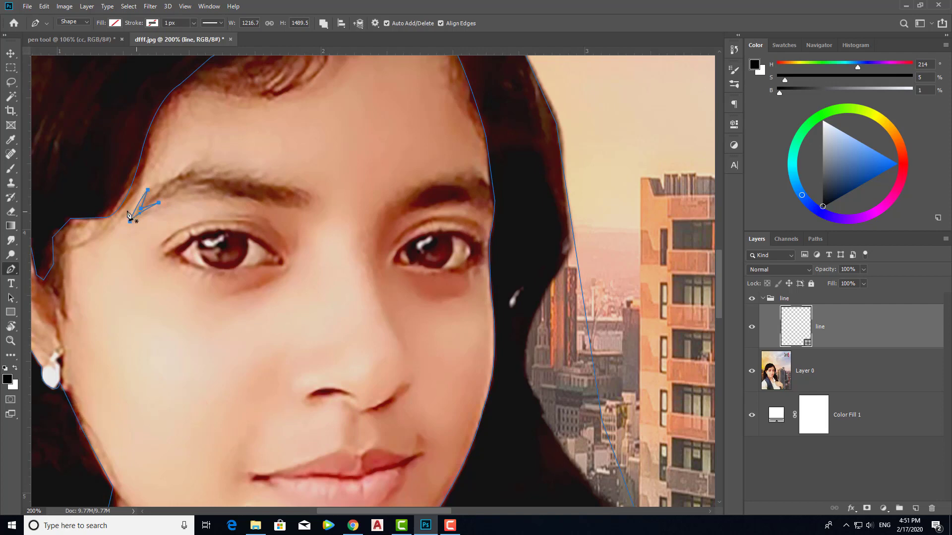
pyautogui.hotkey('ctrl', '+')
pyautogui.moveTo(11, 165); pyautogui.dragTo(132, 224)
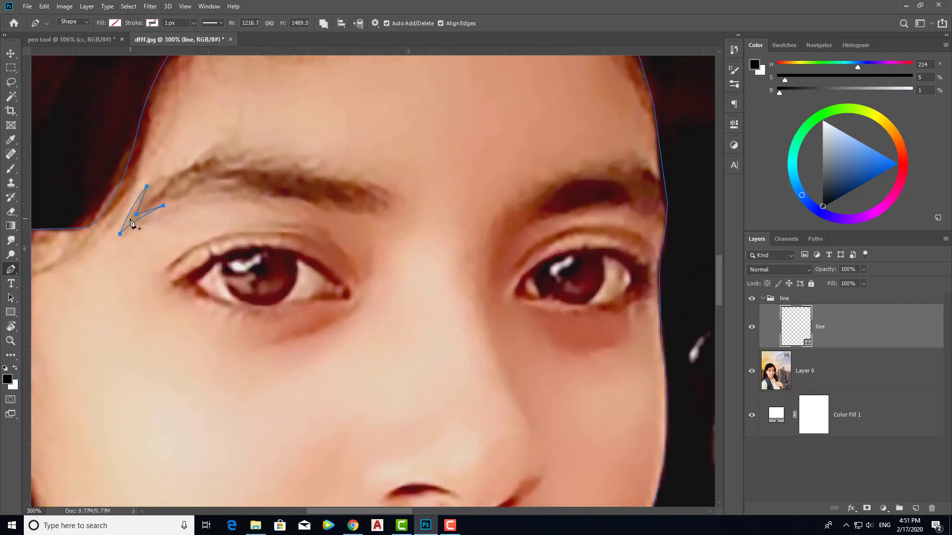
# Step: Start the eyebrow outline at its outer tip and trace along its top edge
pyautogui.click(130, 219)
pyautogui.moveTo(163, 177); pyautogui.dragTo(187, 162)
pyautogui.click(189, 164)
pyautogui.hotkey('ctrl', 'z')
pyautogui.click(196, 161)
pyautogui.click(233, 154)
pyautogui.click(236, 155)
pyautogui.moveTo(297, 162); pyautogui.dragTo(349, 170)
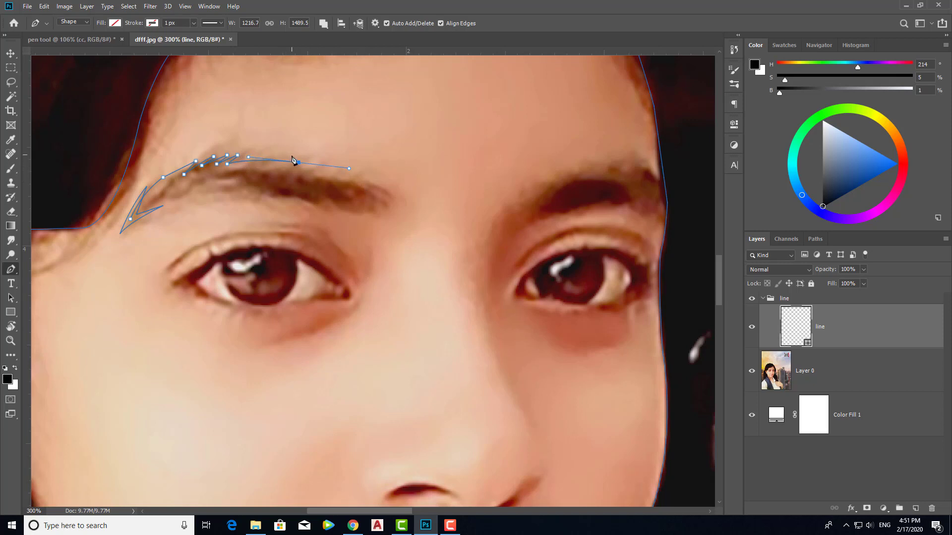
pyautogui.moveTo(300, 166); pyautogui.dragTo(299, 162)
pyautogui.hotkey('ctrl', 'z')
# Step: Curve the outline to the inner end, back along the lower edge, and close it at the tip
pyautogui.click(243, 163)
pyautogui.moveTo(316, 170); pyautogui.dragTo(372, 192)
pyautogui.click(380, 209)
pyautogui.moveTo(278, 192)
pyautogui.mouseDown()
pyautogui.moveTo(221, 188)
pyautogui.moveTo(227, 195)
pyautogui.mouseUp()
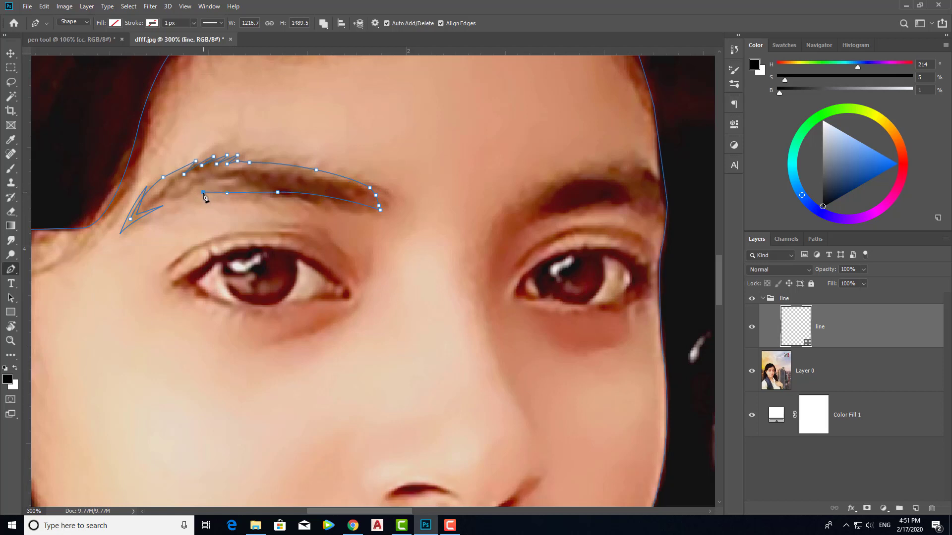
pyautogui.moveTo(203, 192); pyautogui.dragTo(169, 205)
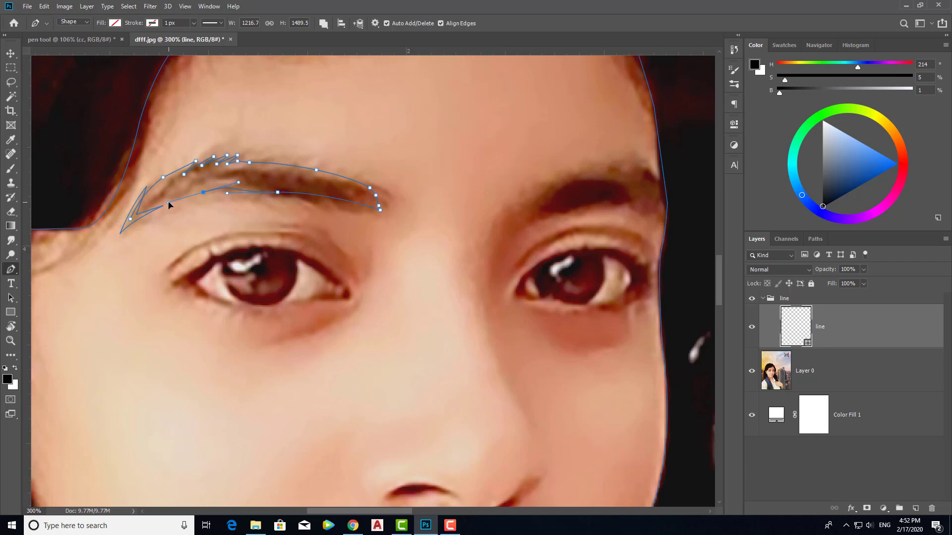
pyautogui.click(130, 219)
pyautogui.scroll(1, 336, 205)
pyautogui.scroll(1, 334, 204)
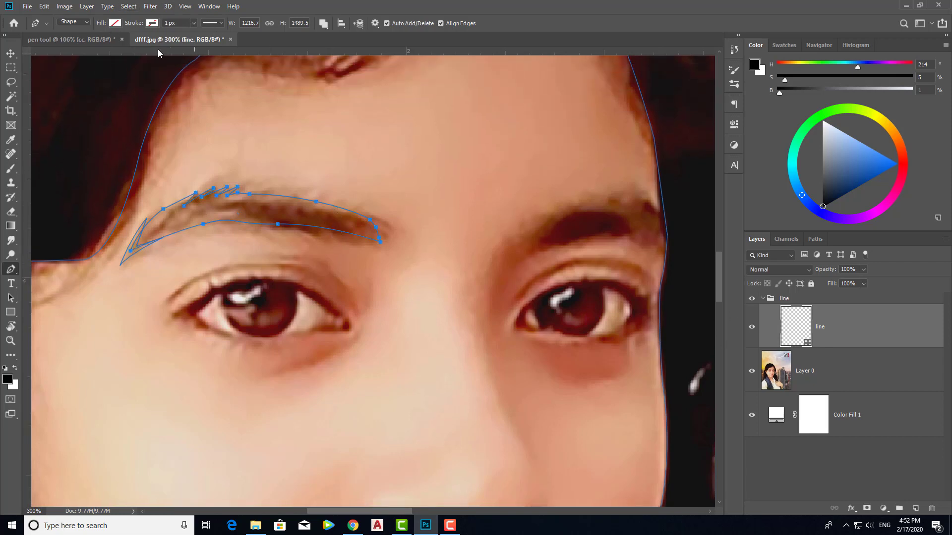
# Step: Fill the eyebrow shape black, hide the photo layer, and zoom to 200% to inspect it
pyautogui.click(115, 22)
pyautogui.click(92, 43)
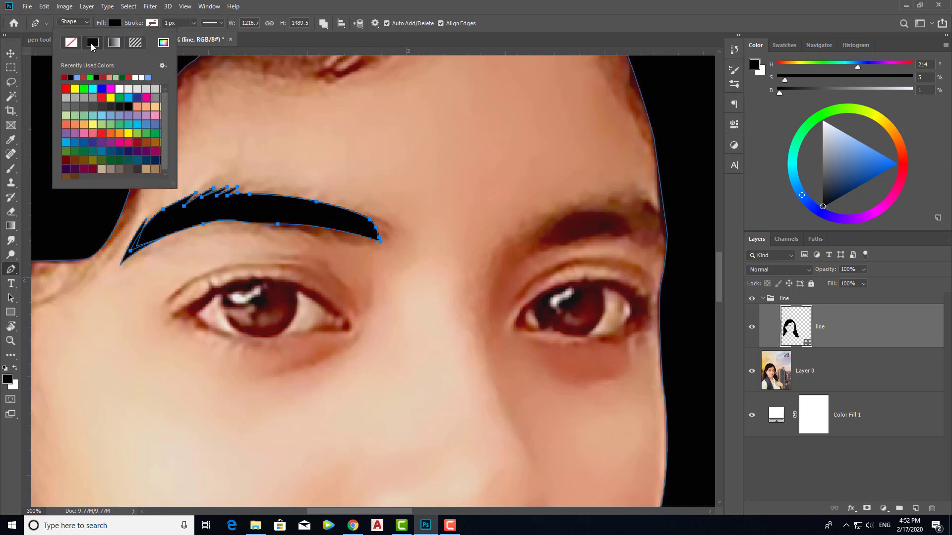
pyautogui.click(752, 374)
pyautogui.click(752, 374)
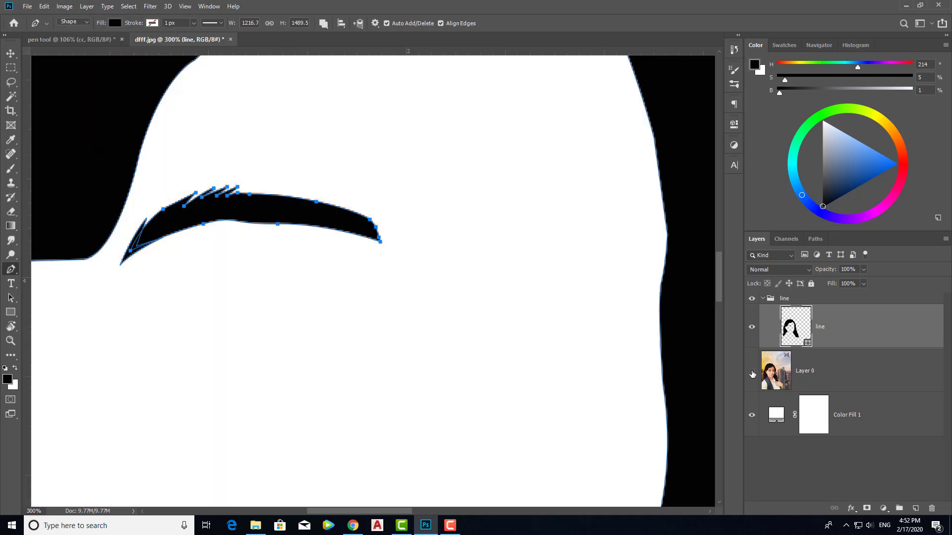
pyautogui.hotkey('ctrl', '0')
pyautogui.hotkey('ctrl', '+')
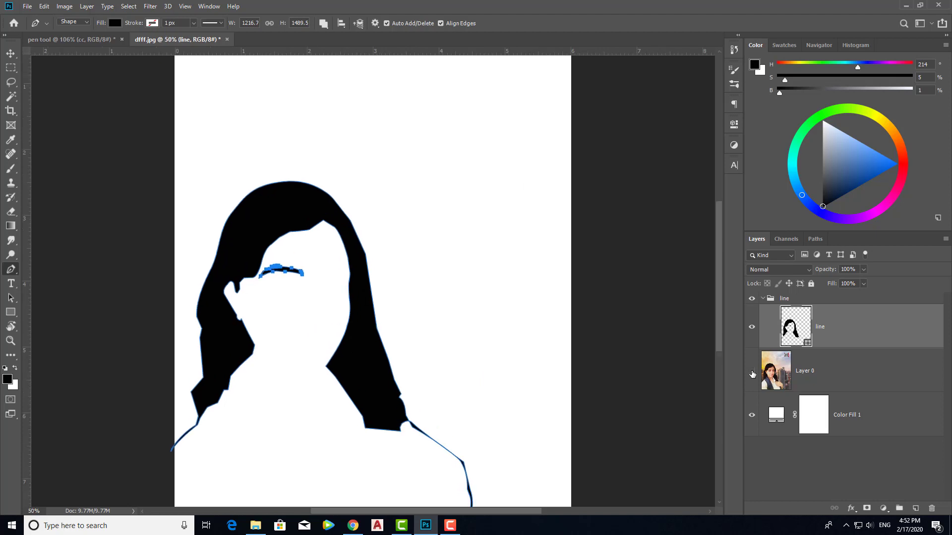
pyautogui.hotkey('ctrl', '+')
pyautogui.hotkey('ctrl', '+')
pyautogui.hotkey('ctrl', '+')
pyautogui.moveTo(142, 234); pyautogui.dragTo(348, 256)
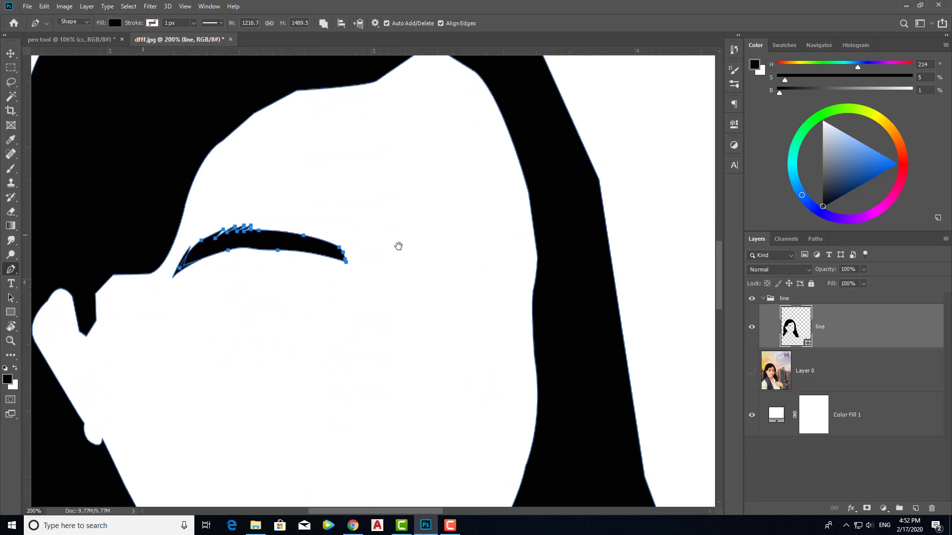
# Step: Remove the fill, show the photo again, and zoom to 300% on the eyebrows
pyautogui.click(114, 24)
pyautogui.click(71, 43)
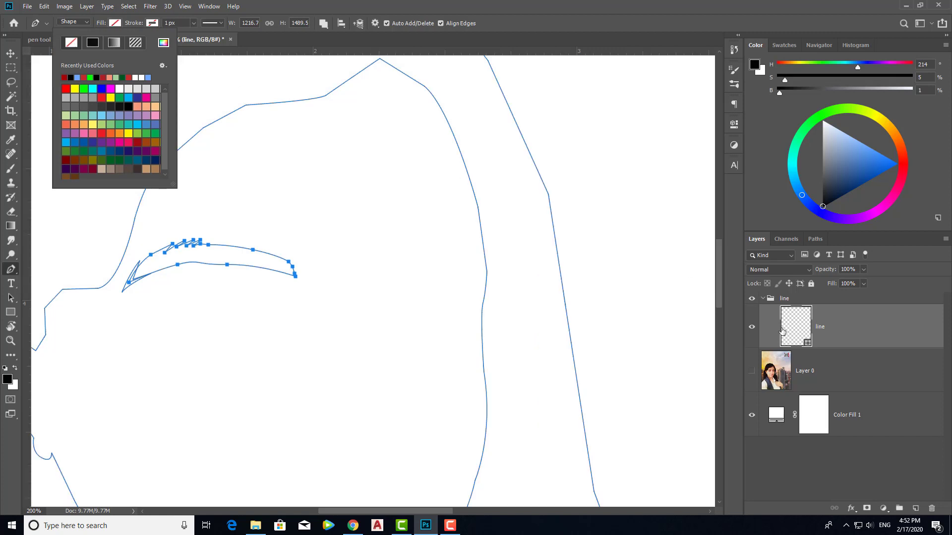
pyautogui.click(753, 373)
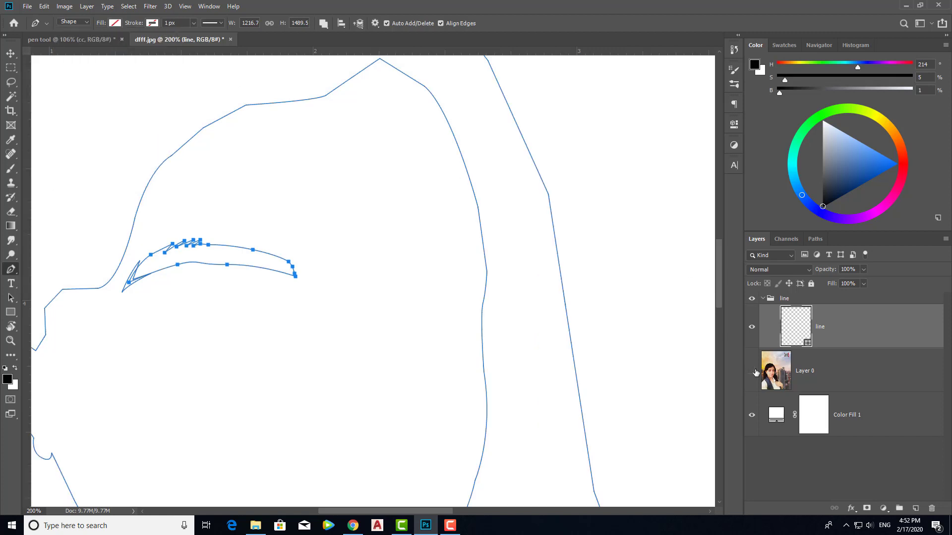
pyautogui.click(752, 371)
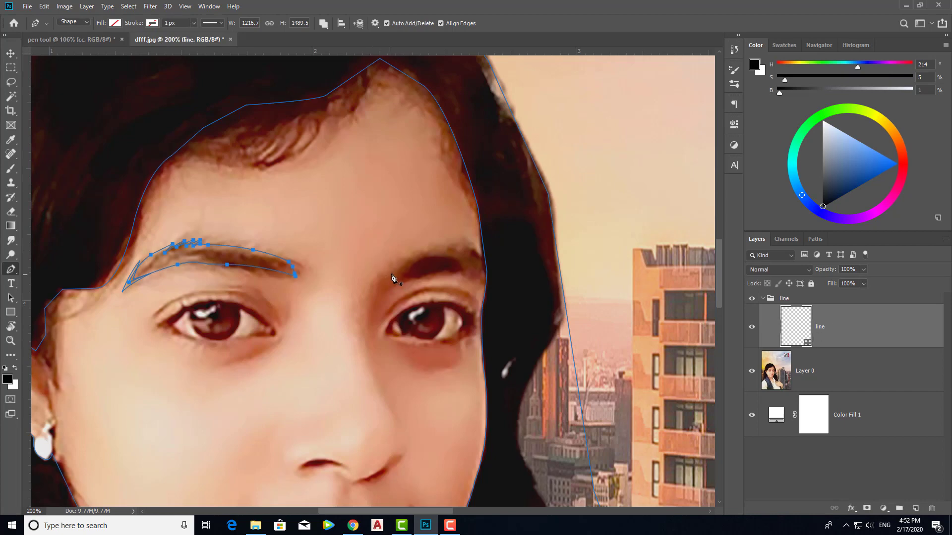
pyautogui.hotkey('ctrl', '+')
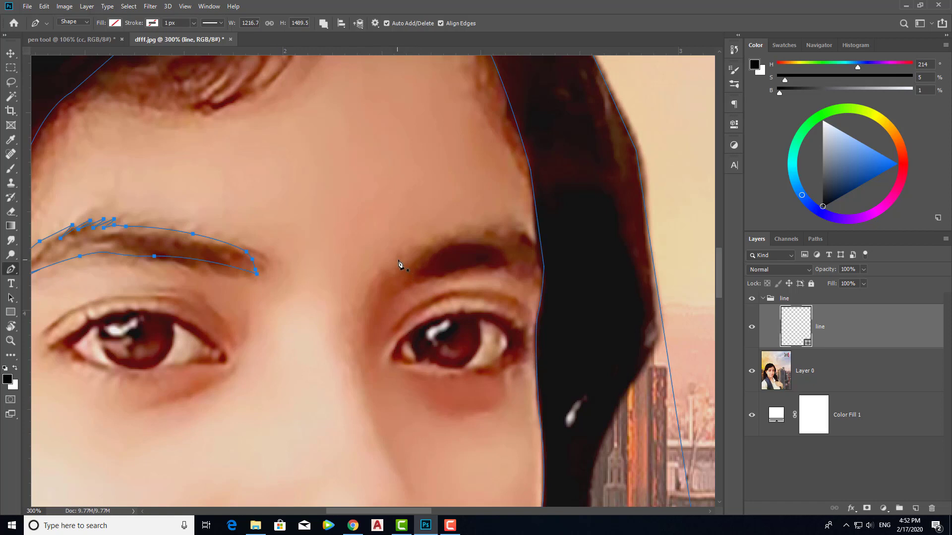
# Step: Trace the right eyebrow with curved anchors and close its outline at the start point
pyautogui.click(391, 287)
pyautogui.moveTo(406, 255); pyautogui.dragTo(412, 250)
pyautogui.click(419, 279)
pyautogui.click(396, 280)
pyautogui.moveTo(461, 241)
pyautogui.mouseDown()
pyautogui.moveTo(514, 242)
pyautogui.moveTo(545, 278)
pyautogui.mouseUp()
pyautogui.click(397, 280)
pyautogui.moveTo(334, 314); pyautogui.dragTo(371, 314)
# Step: Undo the closing curve and reshape the eyebrow's lower edge with a new point
pyautogui.scroll(-1, 463, 282)
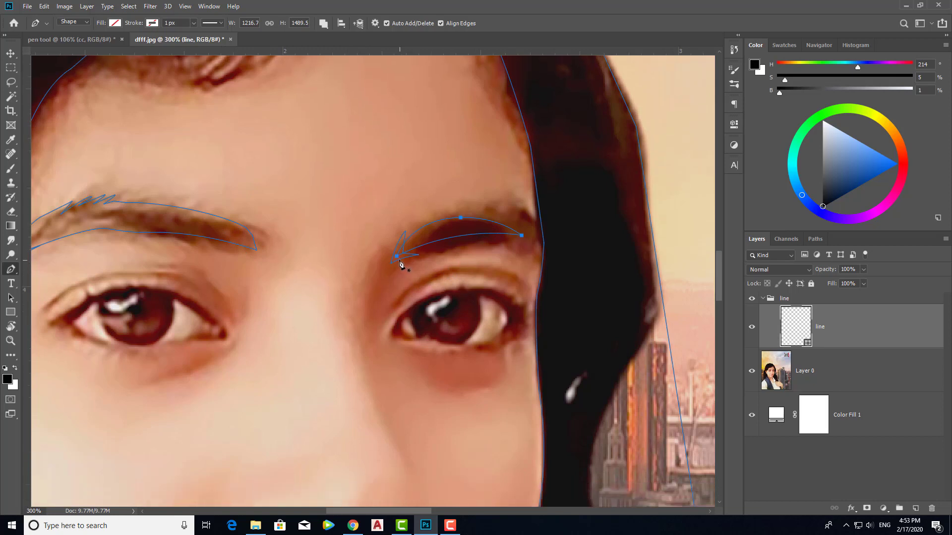
pyautogui.hotkey('ctrl', 'z')
pyautogui.click(441, 240)
pyautogui.moveTo(427, 244); pyautogui.dragTo(428, 246)
pyautogui.scroll(-2, 530, 266)
pyautogui.scroll(-1, 529, 266)
# Step: Start a new curved path along the eyelid crease above the eye
pyautogui.click(383, 240)
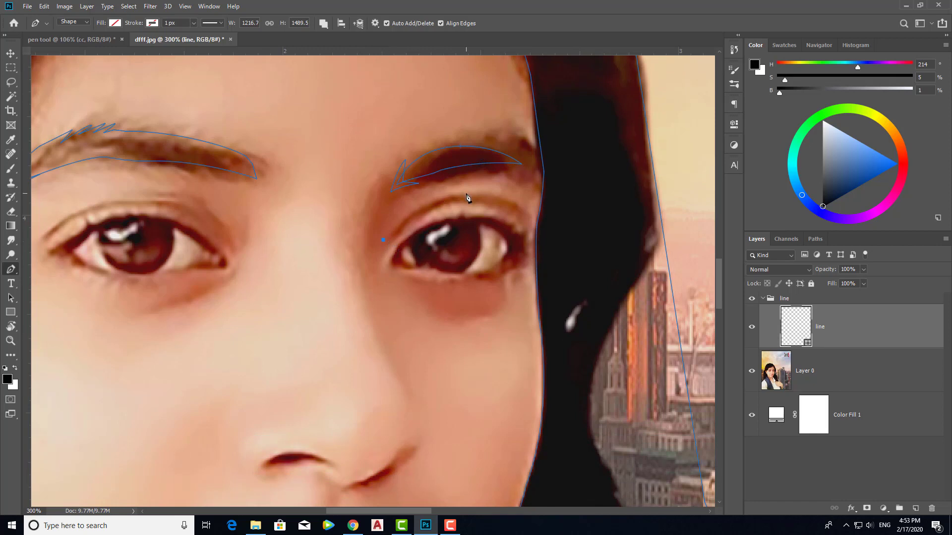
pyautogui.moveTo(466, 191)
pyautogui.mouseDown()
pyautogui.moveTo(500, 202)
pyautogui.moveTo(516, 193)
pyautogui.mouseUp()
pyautogui.click(523, 208)
pyautogui.click(418, 217)
# Step: Finish the eyelid crease and trace the closed outer outline around the right-hand eye
pyautogui.click(382, 239)
pyautogui.scroll(-1, 283, 286)
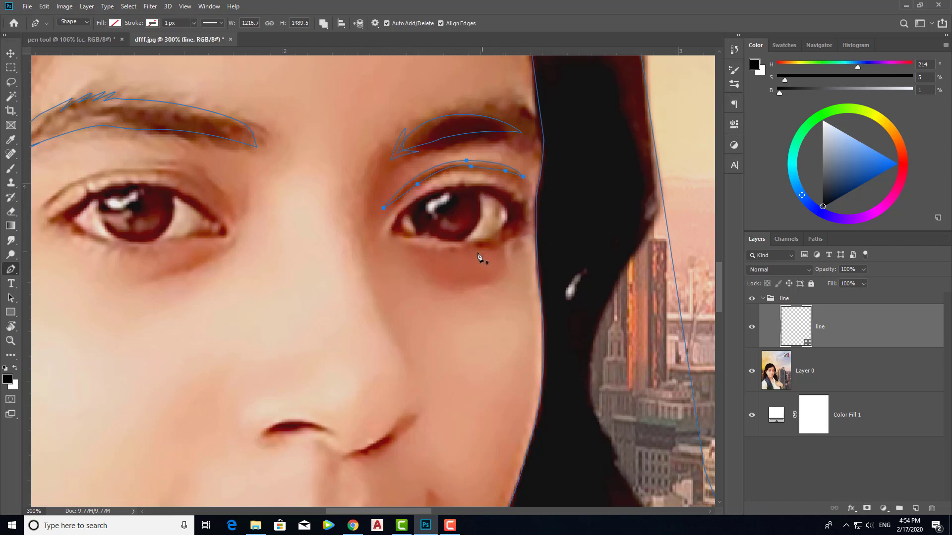
pyautogui.click(390, 231)
pyautogui.moveTo(463, 184); pyautogui.dragTo(525, 182)
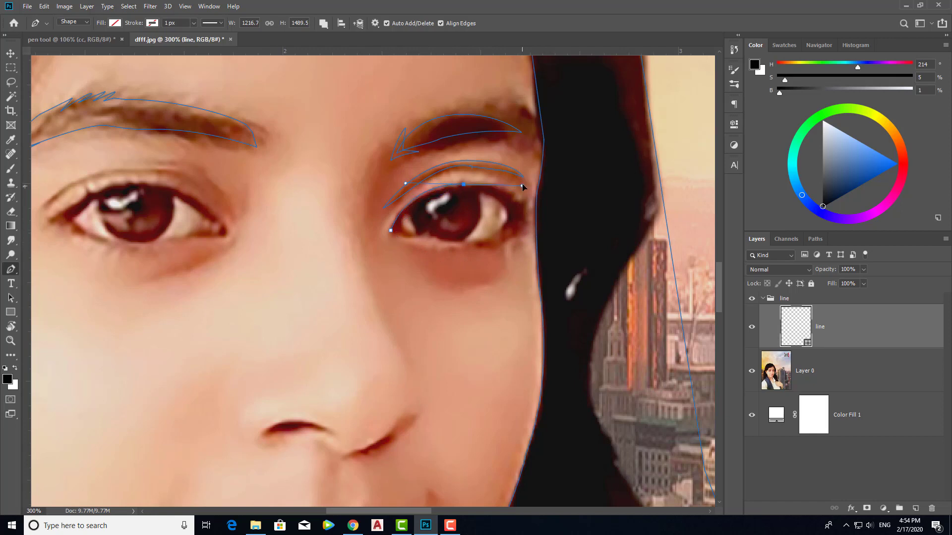
pyautogui.click(464, 185)
pyautogui.moveTo(528, 207); pyautogui.dragTo(545, 234)
pyautogui.keyDown('alt'); pyautogui.click(529, 209); pyautogui.keyUp('alt')
pyautogui.moveTo(508, 238); pyautogui.dragTo(491, 249)
pyautogui.moveTo(465, 243); pyautogui.dragTo(451, 246)
pyautogui.click(434, 242)
pyautogui.moveTo(419, 242); pyautogui.dragTo(400, 243)
pyautogui.click(392, 231)
# Step: Trace the closed inner contour of the right-hand eye to form a ring shape
pyautogui.click(404, 217)
pyautogui.moveTo(434, 194); pyautogui.dragTo(506, 198)
pyautogui.click(509, 211)
pyautogui.moveTo(500, 231); pyautogui.dragTo(494, 235)
pyautogui.hotkey('ctrl', '+')
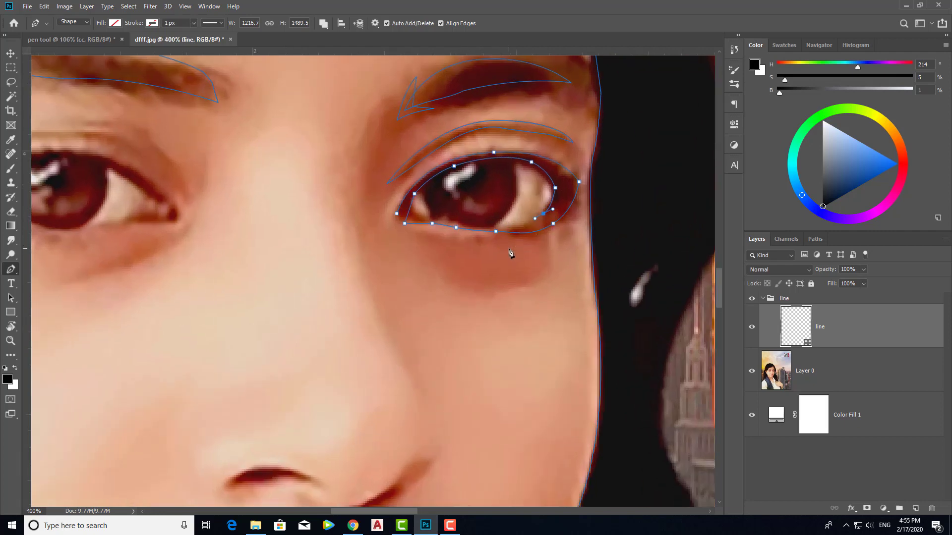
pyautogui.moveTo(518, 226); pyautogui.dragTo(513, 227)
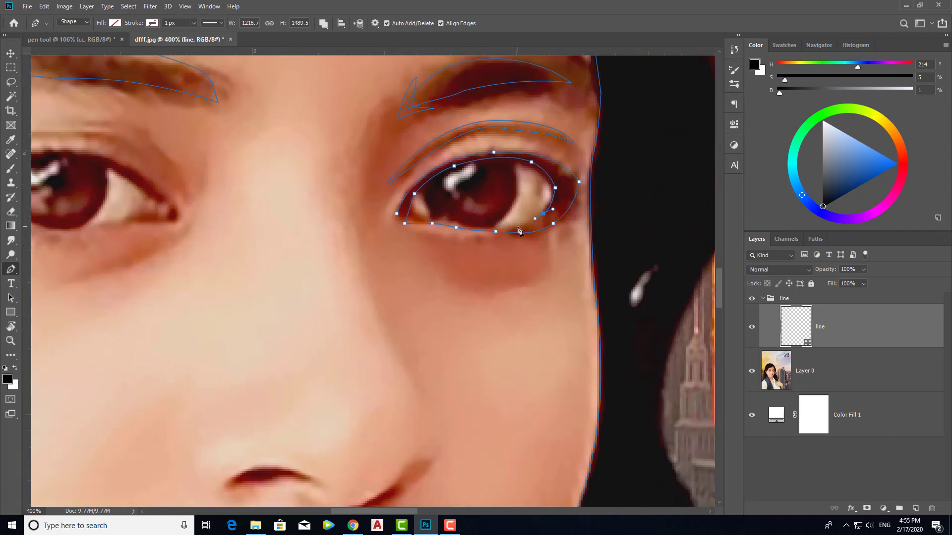
pyautogui.click(474, 226)
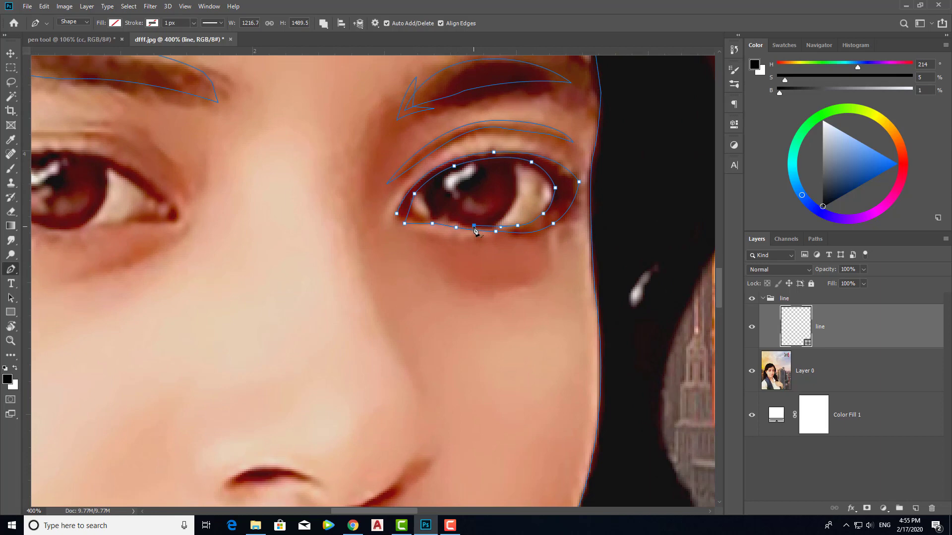
pyautogui.click(447, 222)
pyautogui.click(397, 213)
# Step: Hide and reshow the photo to check the outlines, then zoom out to both eyes
pyautogui.scroll(-1, 563, 249)
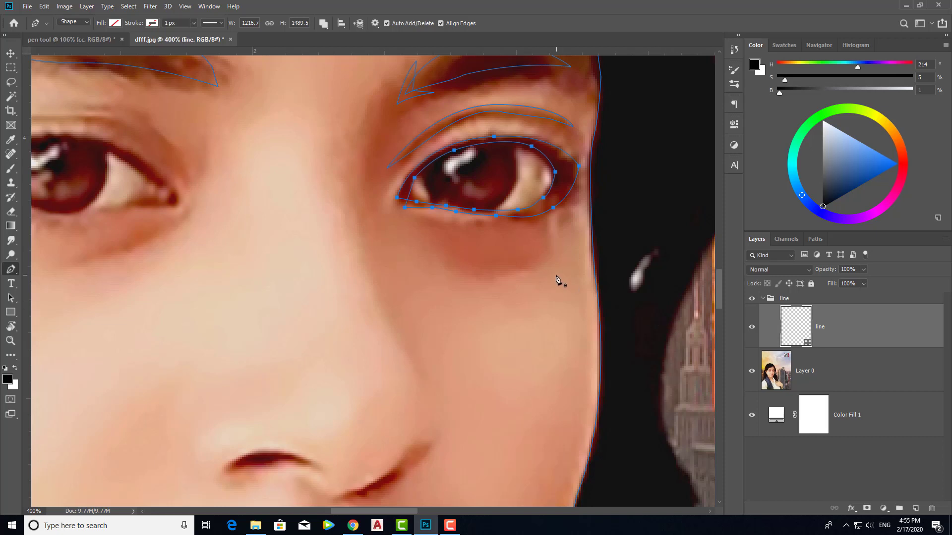
pyautogui.scroll(-1, 716, 335)
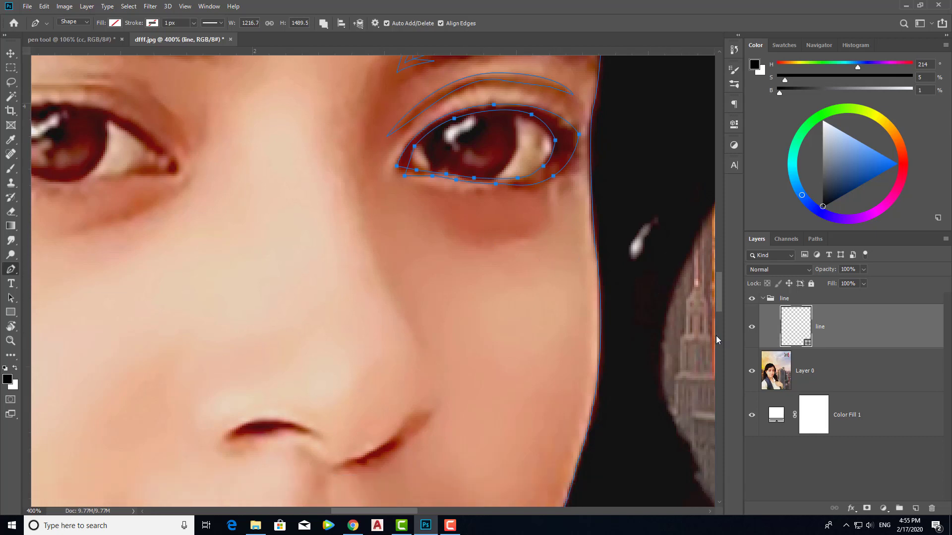
pyautogui.scroll(2, 716, 347)
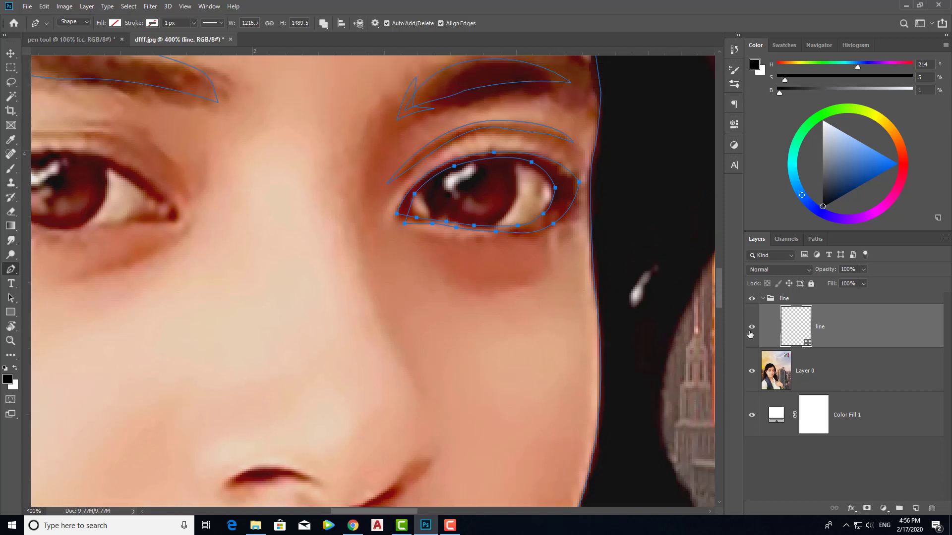
pyautogui.click(751, 371)
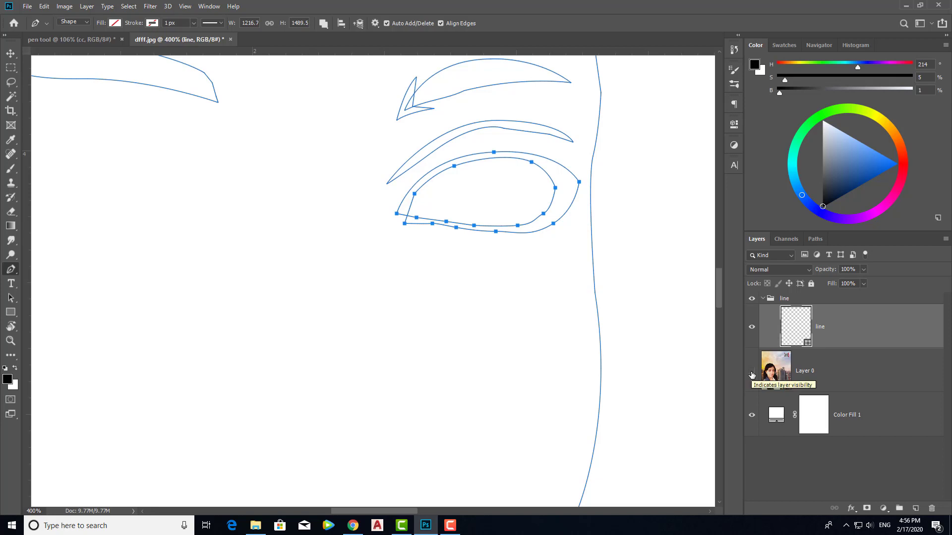
pyautogui.click(752, 371)
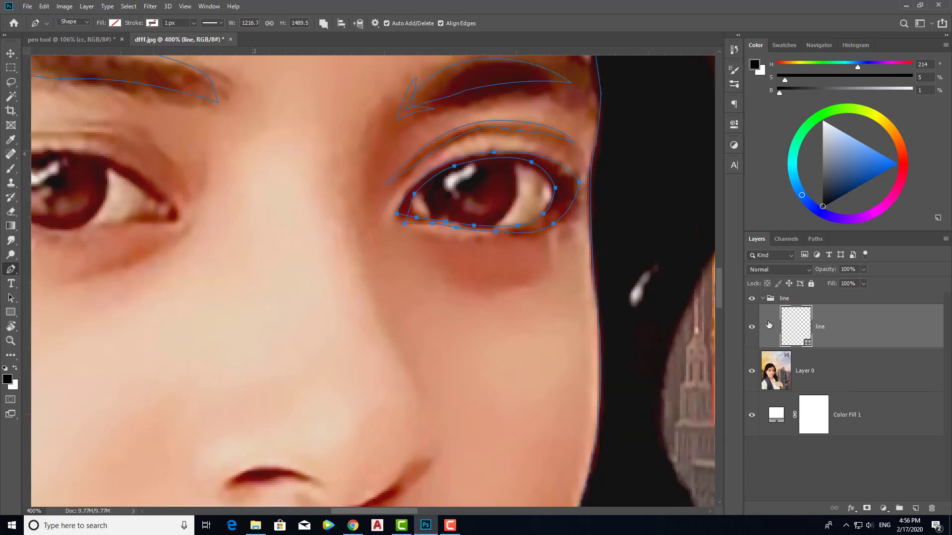
pyautogui.hotkey('ctrl', '-')
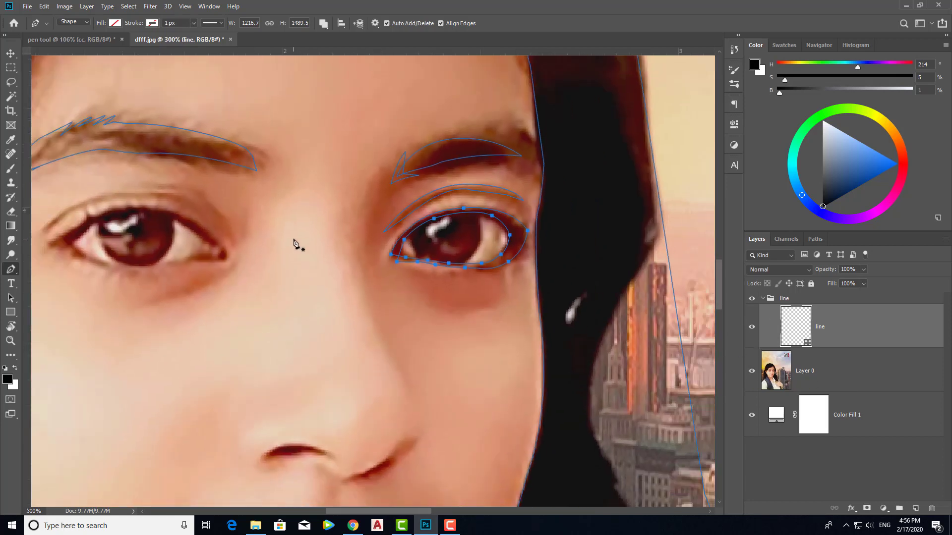
pyautogui.moveTo(74, 228); pyautogui.dragTo(140, 253)
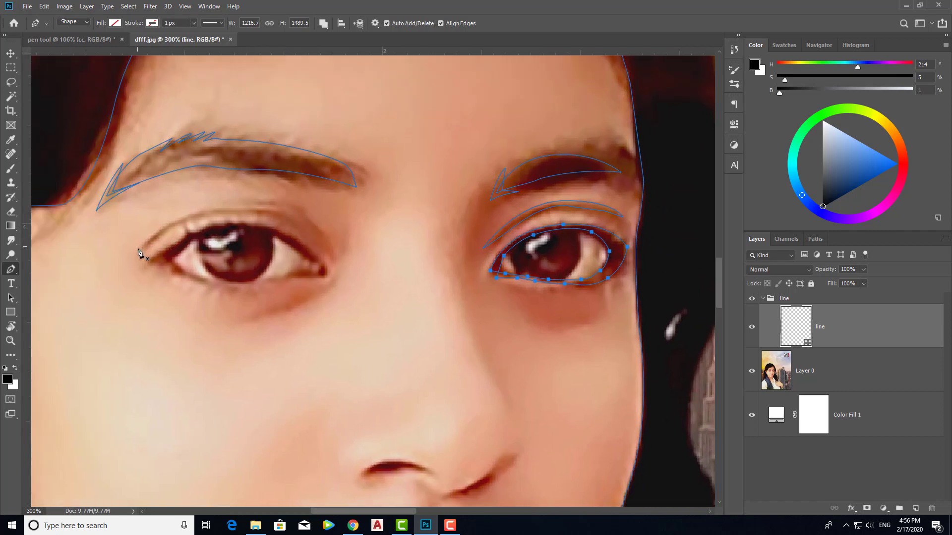
# Step: Trace the curved eyelid crease line over the left-hand eye
pyautogui.click(141, 247)
pyautogui.moveTo(222, 209); pyautogui.dragTo(265, 210)
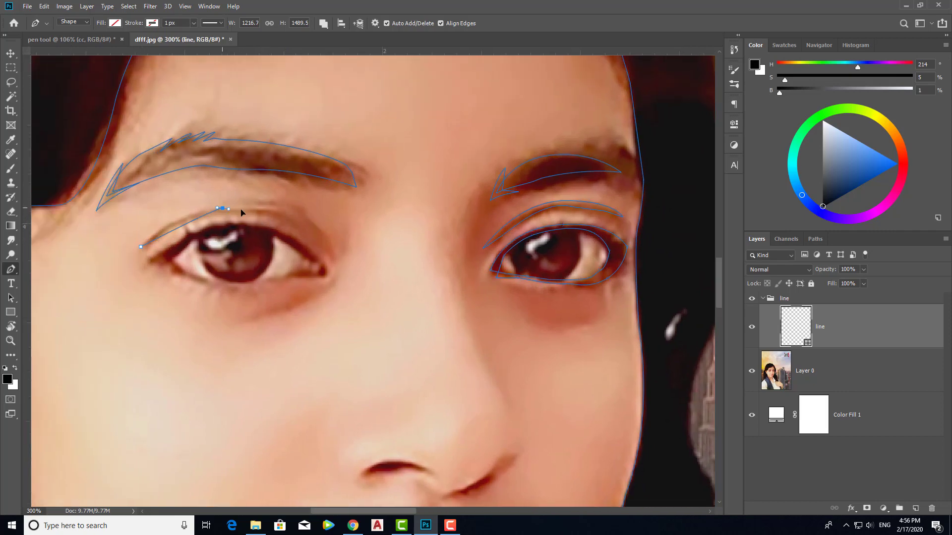
pyautogui.click(275, 213)
pyautogui.click(197, 215)
pyautogui.click(148, 243)
# Step: Trace the outer outline of the left eye along the upper and lower lids
pyautogui.click(148, 259)
pyautogui.moveTo(235, 223); pyautogui.dragTo(266, 226)
pyautogui.moveTo(309, 249); pyautogui.dragTo(317, 254)
pyautogui.click(309, 249)
pyautogui.click(326, 270)
pyautogui.moveTo(288, 276); pyautogui.dragTo(281, 277)
pyautogui.click(194, 278)
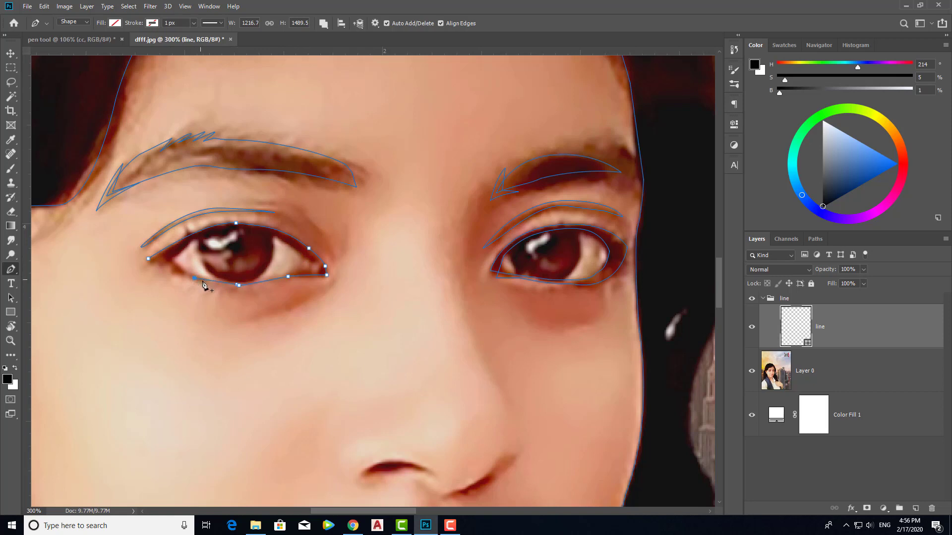
pyautogui.click(231, 284)
pyautogui.click(181, 269)
# Step: Trace the inner eye contour, undo a misplaced lower-lid point, and close the outline
pyautogui.click(230, 226)
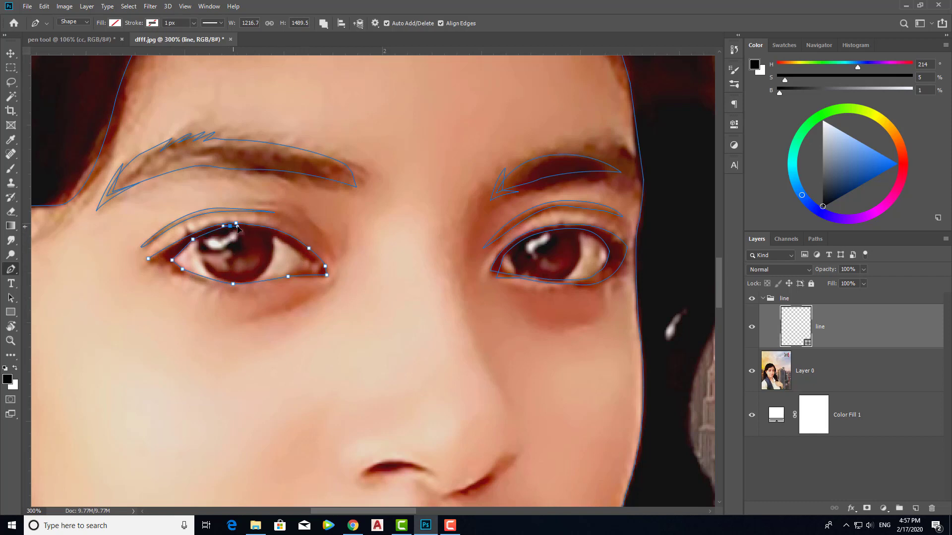
pyautogui.click(283, 239)
pyautogui.click(304, 256)
pyautogui.click(294, 271)
pyautogui.click(281, 282)
pyautogui.click(246, 283)
pyautogui.click(198, 278)
pyautogui.hotkey('ctrl', 'z')
pyautogui.click(279, 281)
pyautogui.moveTo(243, 287); pyautogui.dragTo(186, 275)
pyautogui.click(163, 269)
pyautogui.click(148, 258)
pyautogui.scroll(-1, 397, 302)
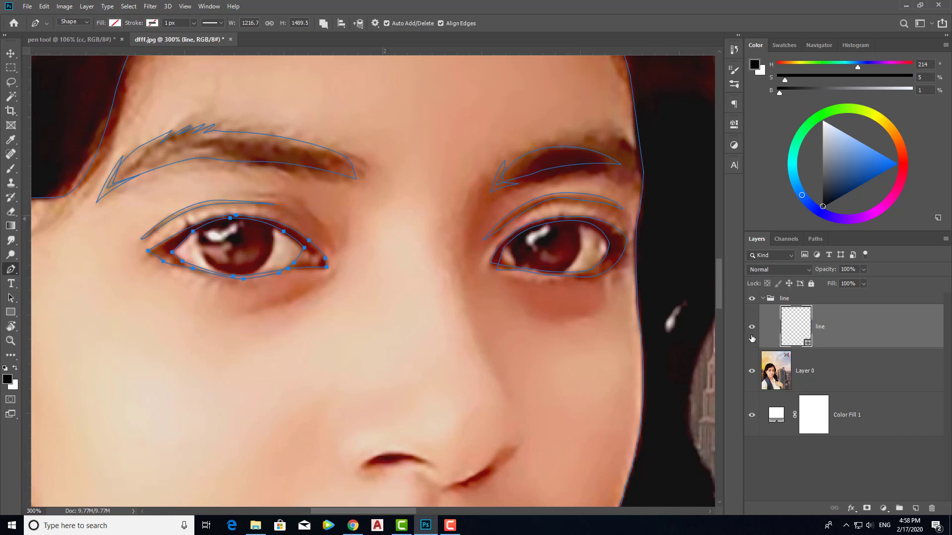
# Step: Set the shapes' fill colour to solid black
pyautogui.click(115, 23)
pyautogui.click(64, 77)
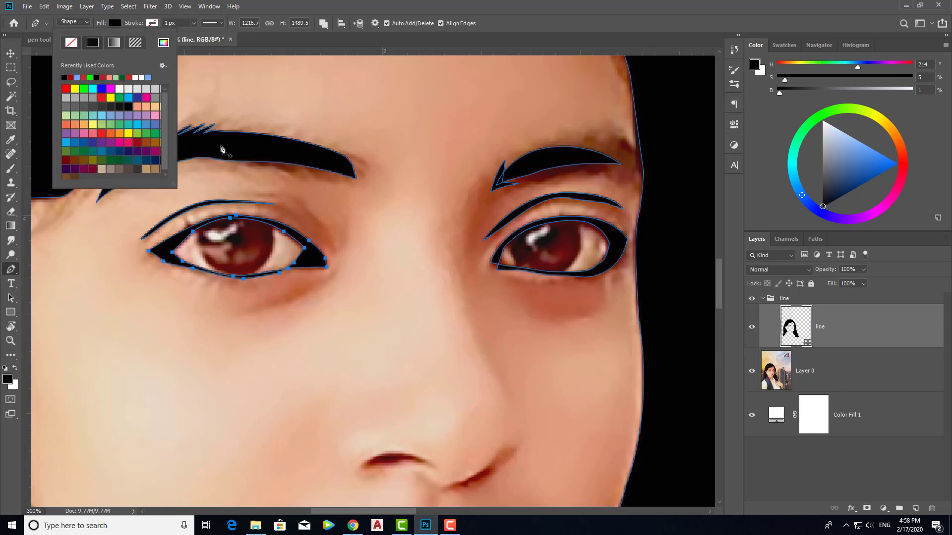
pyautogui.click(752, 374)
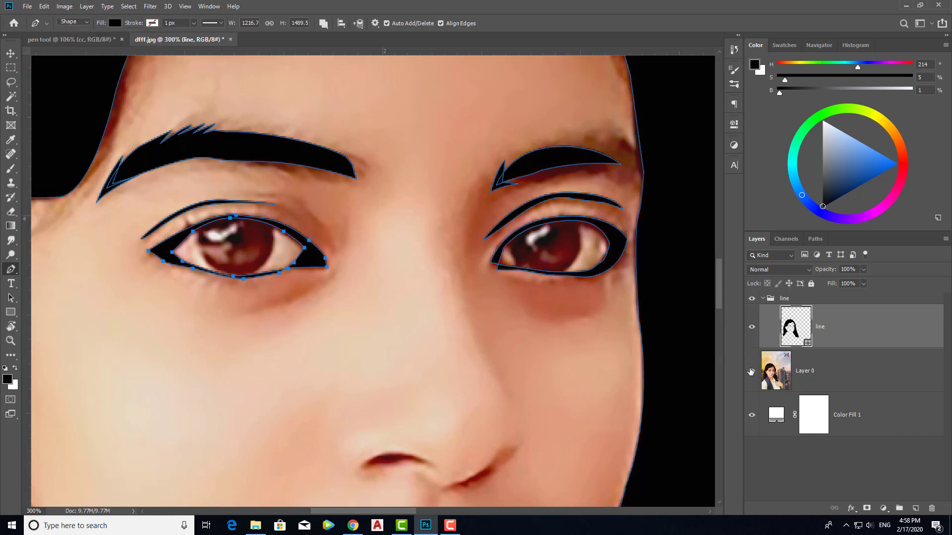
# Step: Inspect the black shapes with the photo hidden, then compare by toggling the photo and line layers
pyautogui.click(751, 372)
pyautogui.hotkey('ctrl', '0')
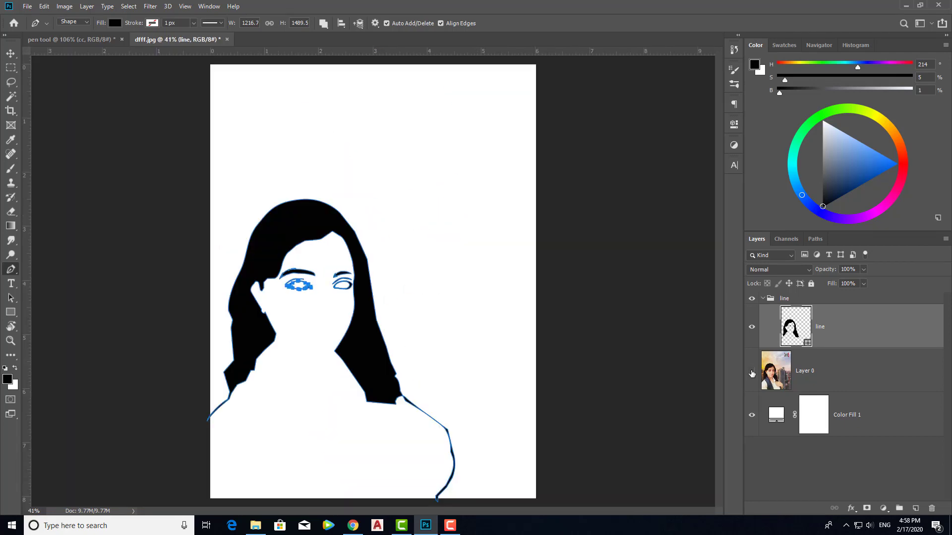
pyautogui.hotkey('ctrl', '1')
pyautogui.click(865, 375)
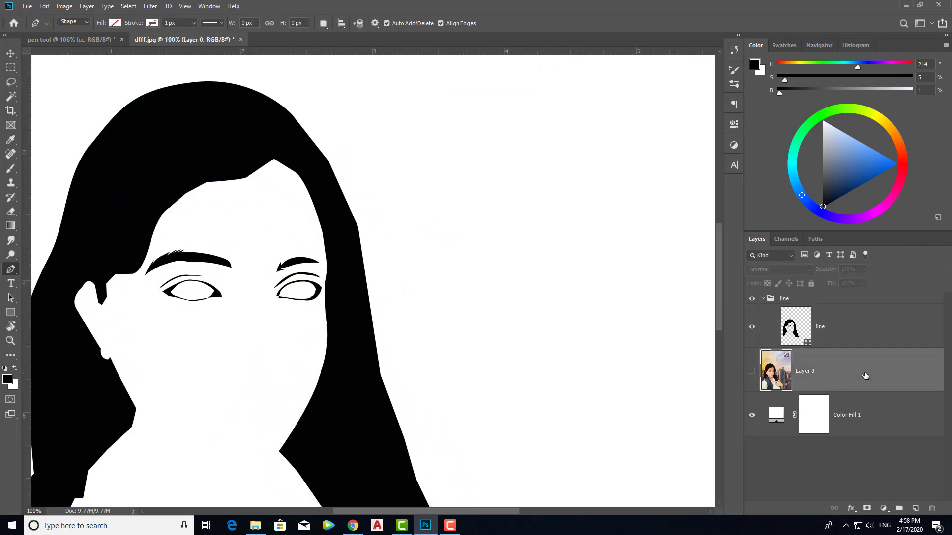
pyautogui.hotkey('ctrl', '+')
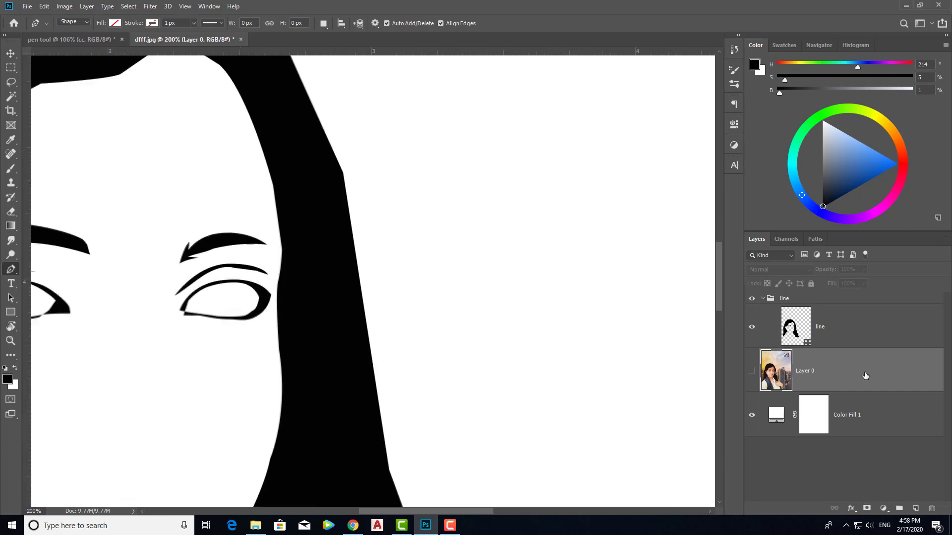
pyautogui.moveTo(149, 274); pyautogui.dragTo(368, 203)
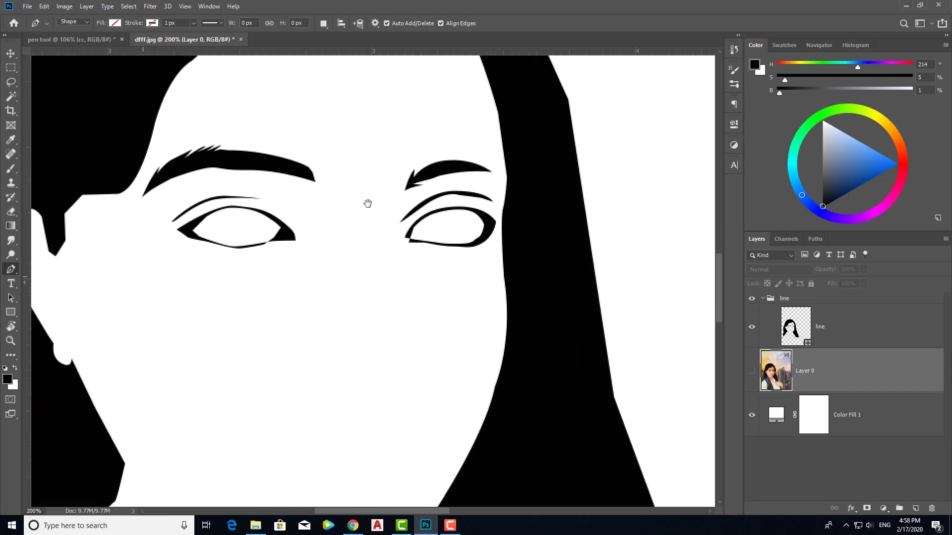
pyautogui.scroll(-1, 399, 251)
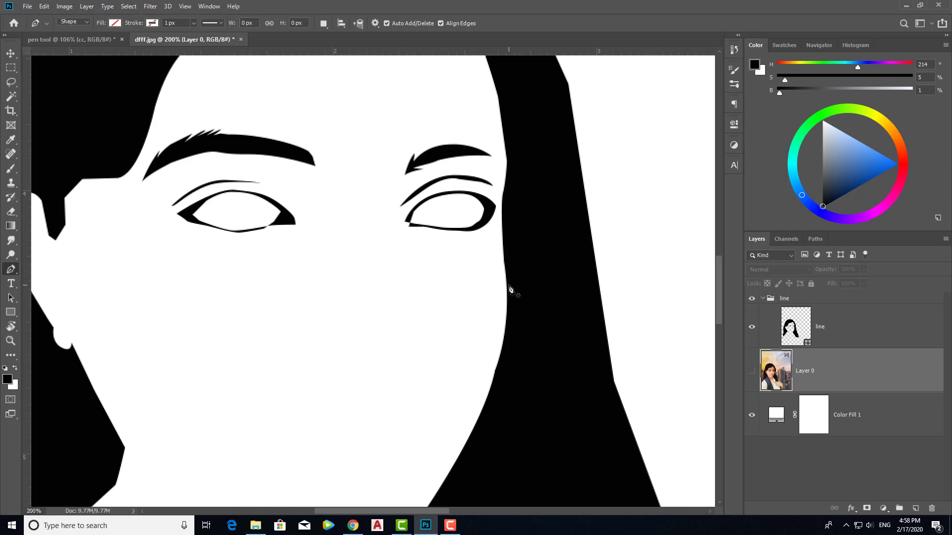
pyautogui.hotkey('ctrl', '+')
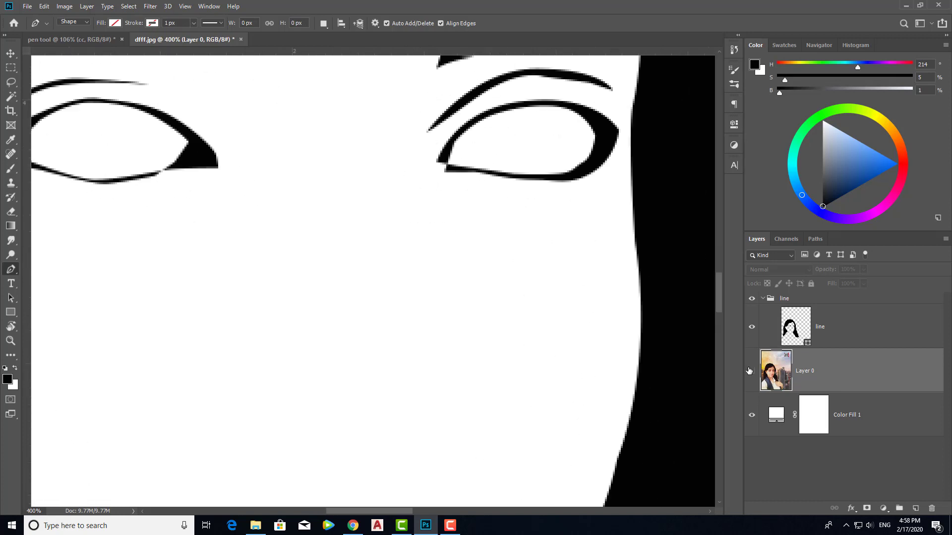
pyautogui.click(751, 370)
pyautogui.click(751, 326)
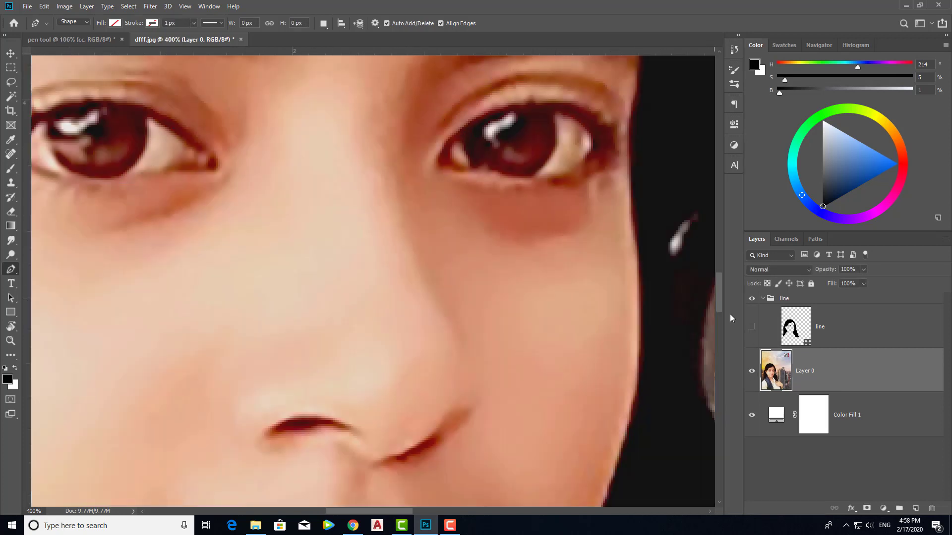
pyautogui.click(751, 327)
pyautogui.click(862, 329)
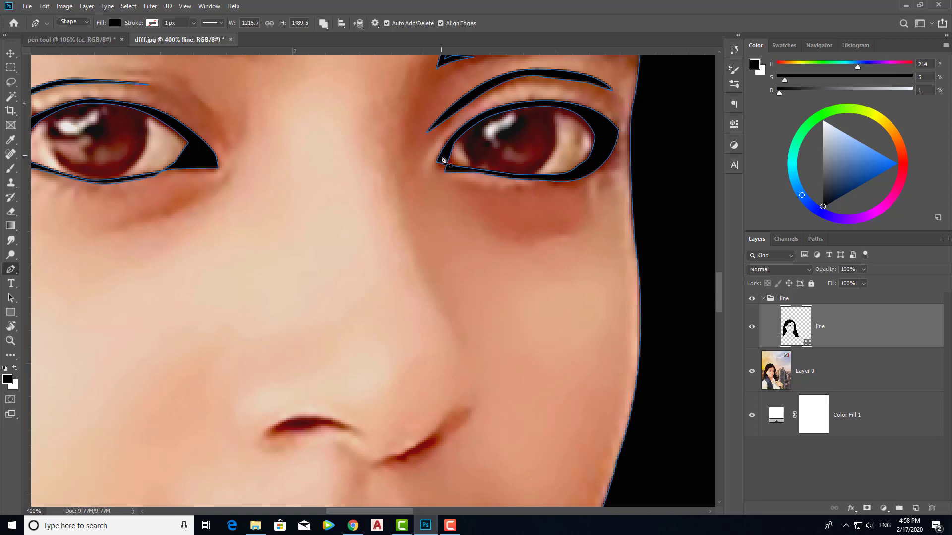
# Step: Close the inner-corner shape of the right eye outline, leaving the fill unchanged
pyautogui.click(443, 159)
pyautogui.click(451, 171)
pyautogui.click(431, 174)
pyautogui.click(114, 24)
pyautogui.click(114, 23)
# Step: Zoom to 600% and add anchor points along the left eye's lower eyelid
pyautogui.scroll(2, 156, 189)
pyautogui.moveTo(97, 199); pyautogui.dragTo(171, 255)
pyautogui.click(205, 239)
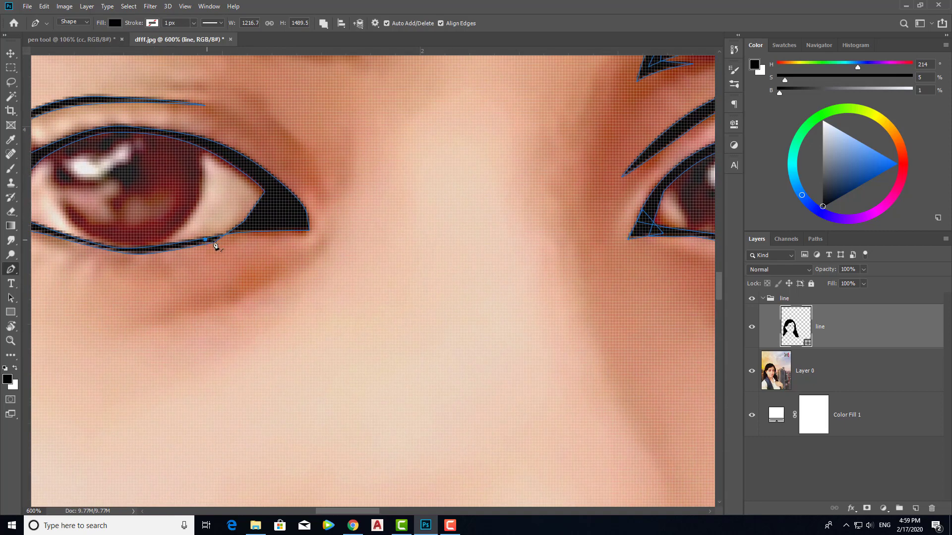
pyautogui.click(240, 225)
pyautogui.click(244, 230)
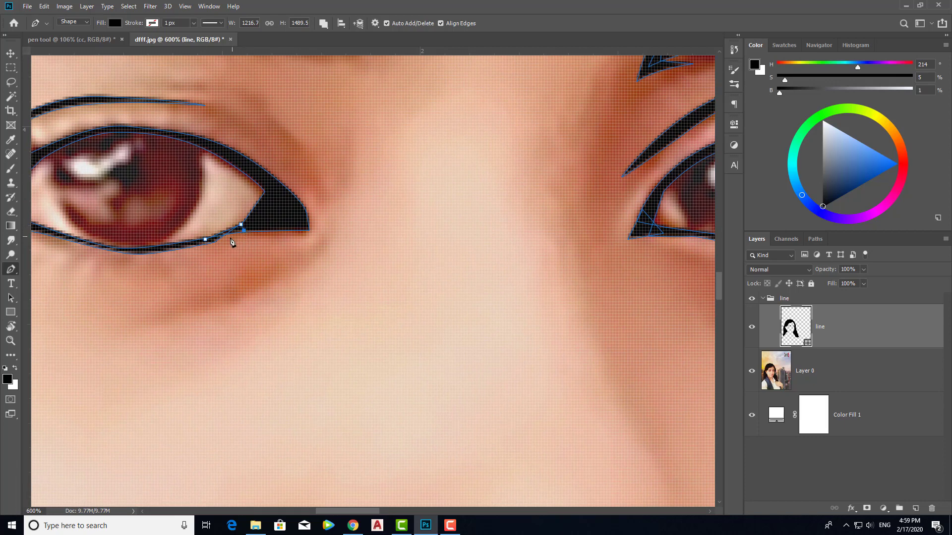
pyautogui.click(206, 240)
# Step: Hide Layer 0 to check the line art alone, then show the photo again
pyautogui.click(751, 376)
pyautogui.click(881, 384)
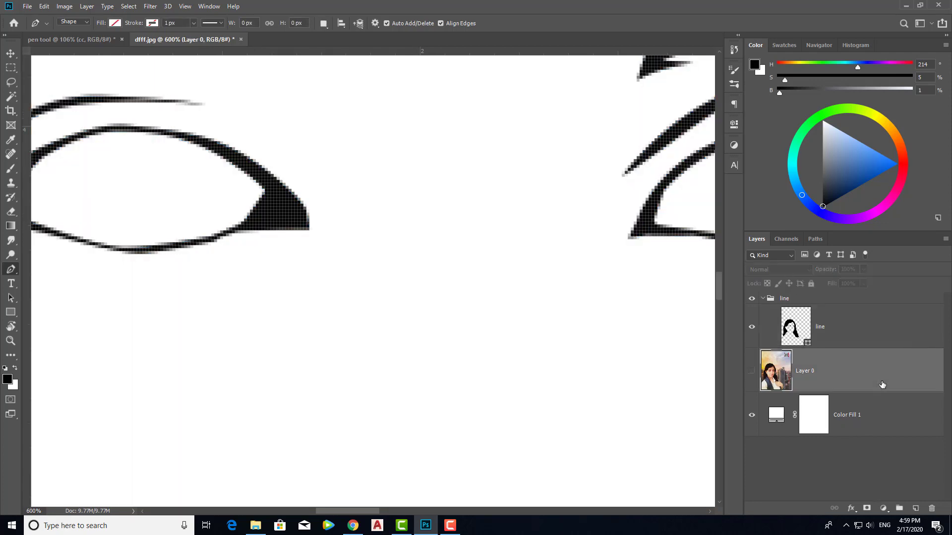
pyautogui.hotkey('ctrl', '0')
pyautogui.hotkey('ctrl', '+')
pyautogui.hotkey('ctrl', '+')
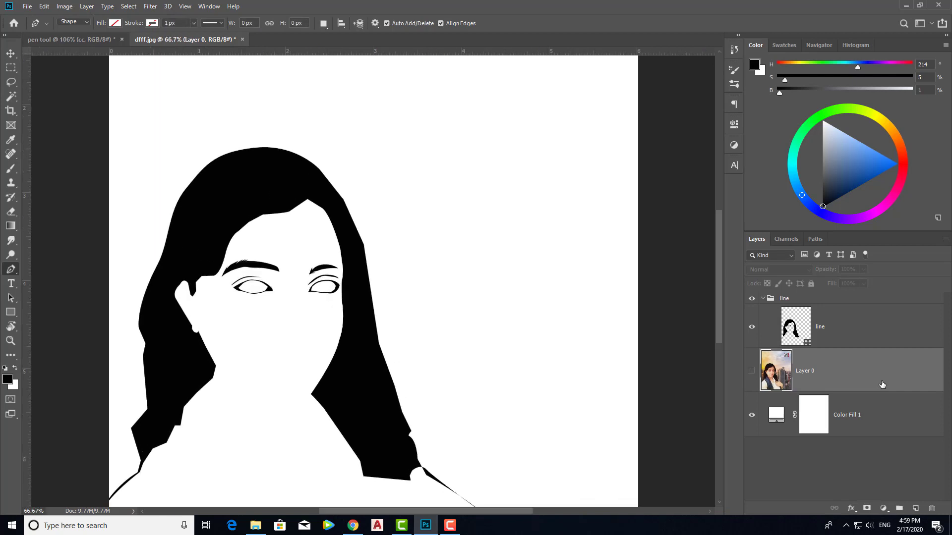
pyautogui.hotkey('ctrl', '+')
pyautogui.hotkey('ctrl', '0')
pyautogui.hotkey('ctrl', '+')
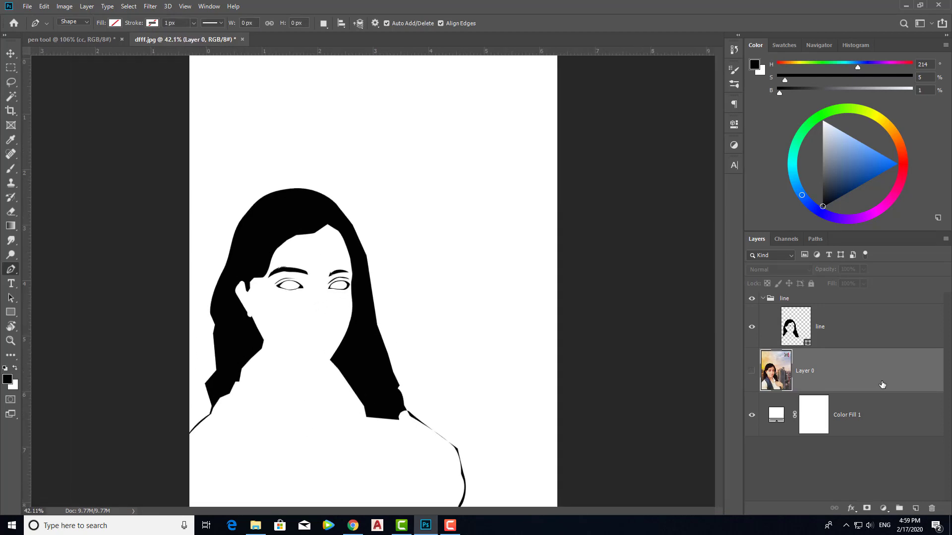
pyautogui.click(751, 371)
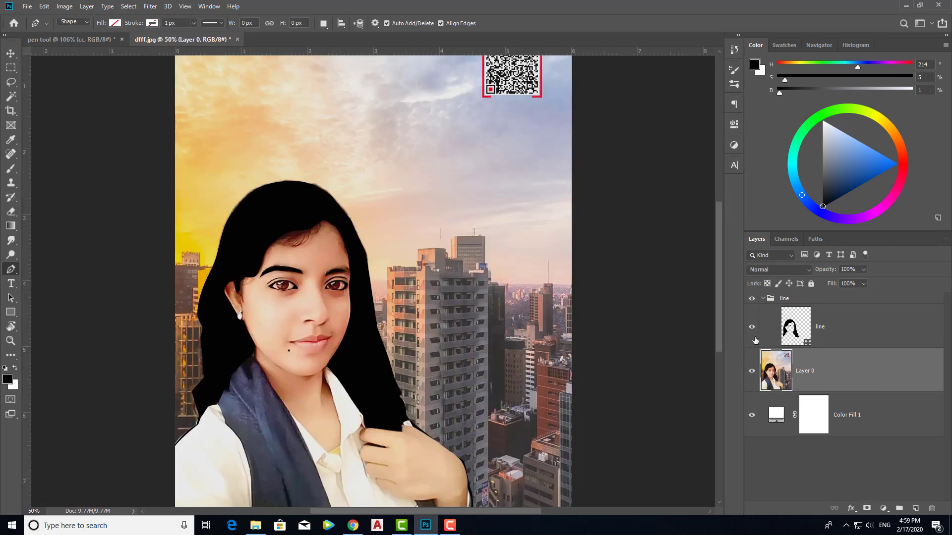
# Step: Set the 'line' shape layer's fill to No Color, then zoom to 200%
pyautogui.click(801, 318)
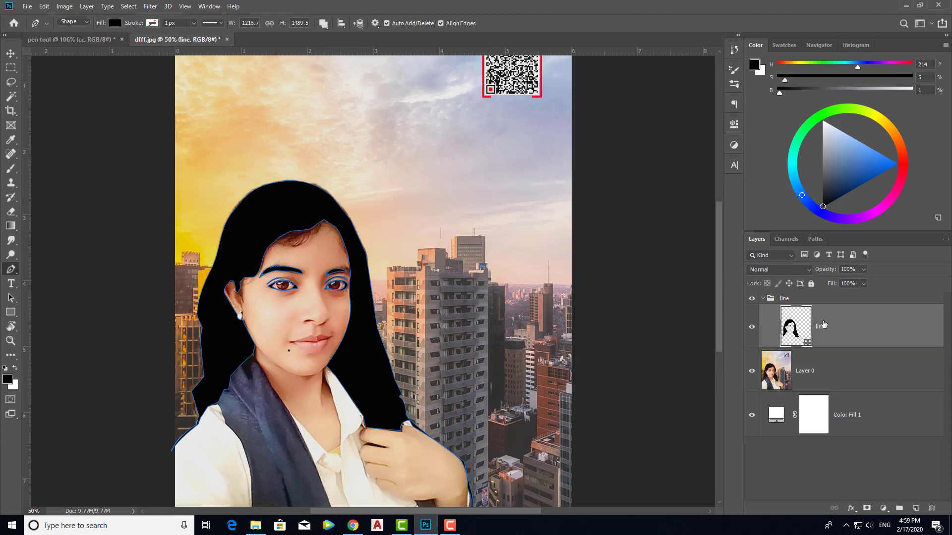
pyautogui.click(115, 23)
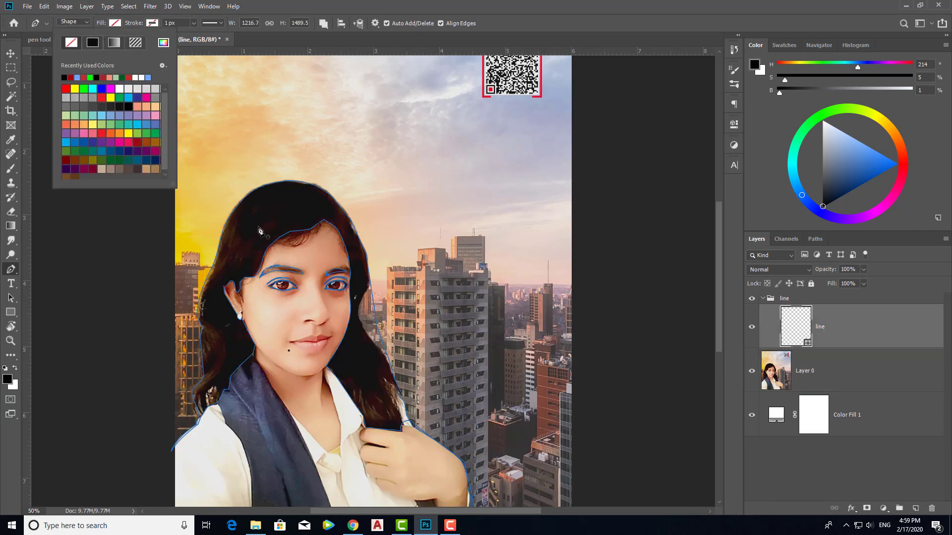
pyautogui.click(814, 366)
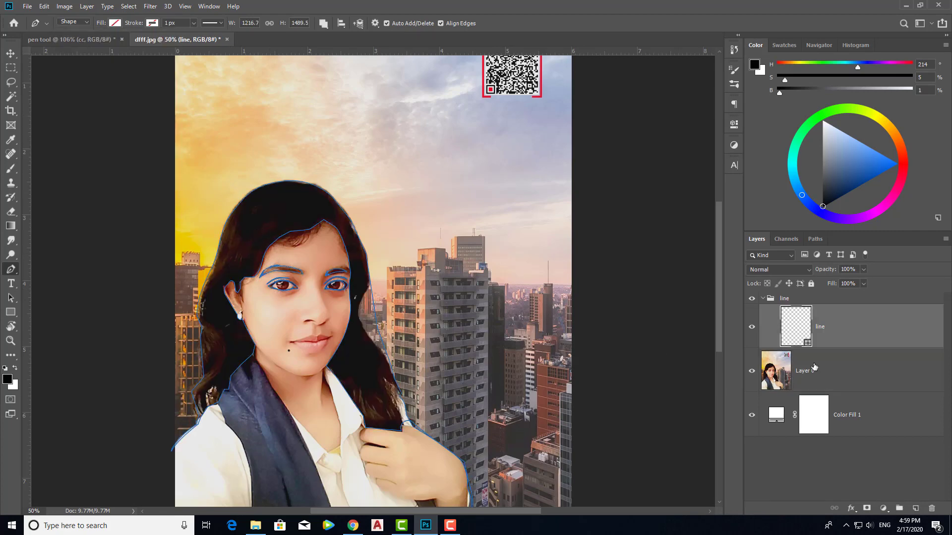
pyautogui.hotkey('ctrl', '+')
pyautogui.hotkey('ctrl', '+')
pyautogui.hotkey('ctrl', '+')
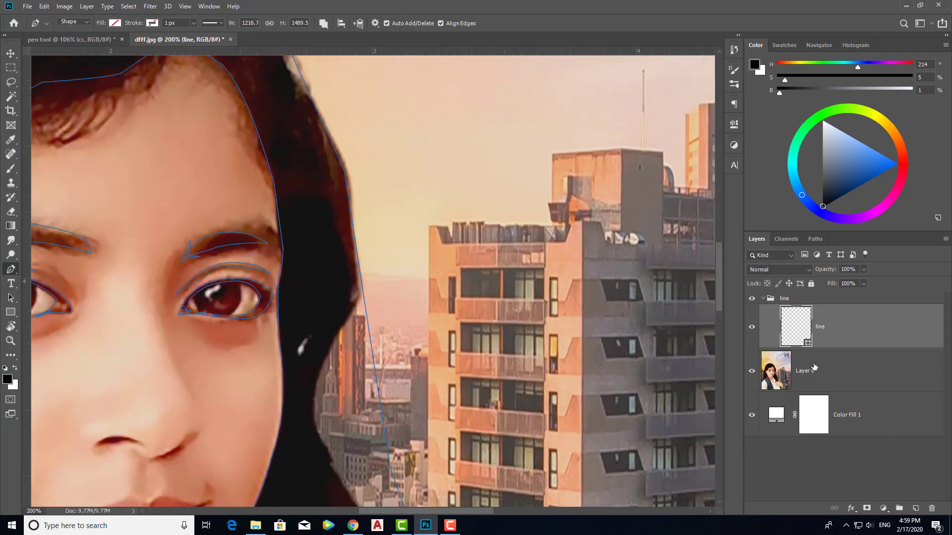
# Step: Trace closed outlines around the left and right nostrils
pyautogui.scroll(-2, 187, 435)
pyautogui.moveTo(242, 376); pyautogui.dragTo(446, 293)
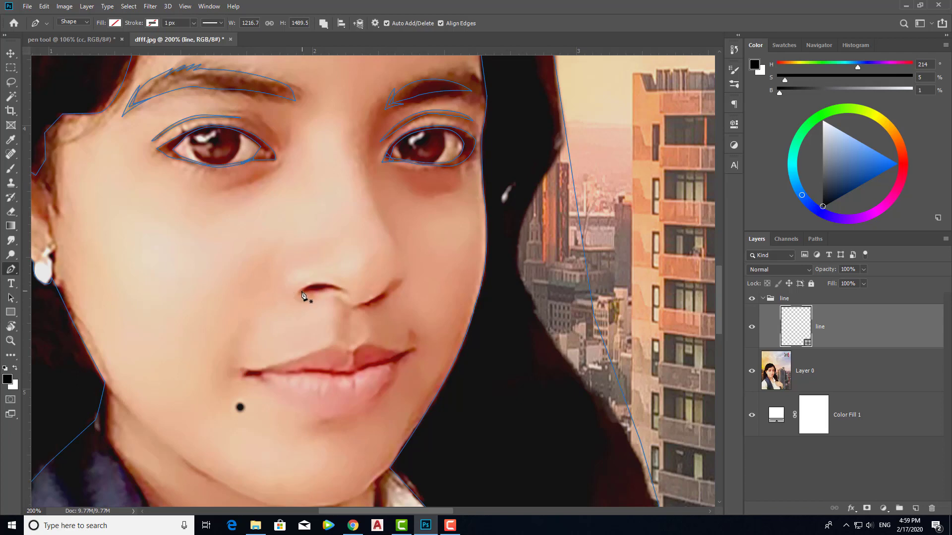
pyautogui.moveTo(333, 284); pyautogui.dragTo(352, 293)
pyautogui.keyDown('alt'); pyautogui.click(333, 285); pyautogui.keyUp('alt')
pyautogui.click(342, 290)
pyautogui.click(327, 290)
pyautogui.click(317, 291)
pyautogui.click(301, 292)
pyautogui.click(365, 302)
pyautogui.click(371, 301)
pyautogui.click(366, 303)
# Step: Trace the line between the lips to the right corner and back to the left
pyautogui.scroll(1, 386, 359)
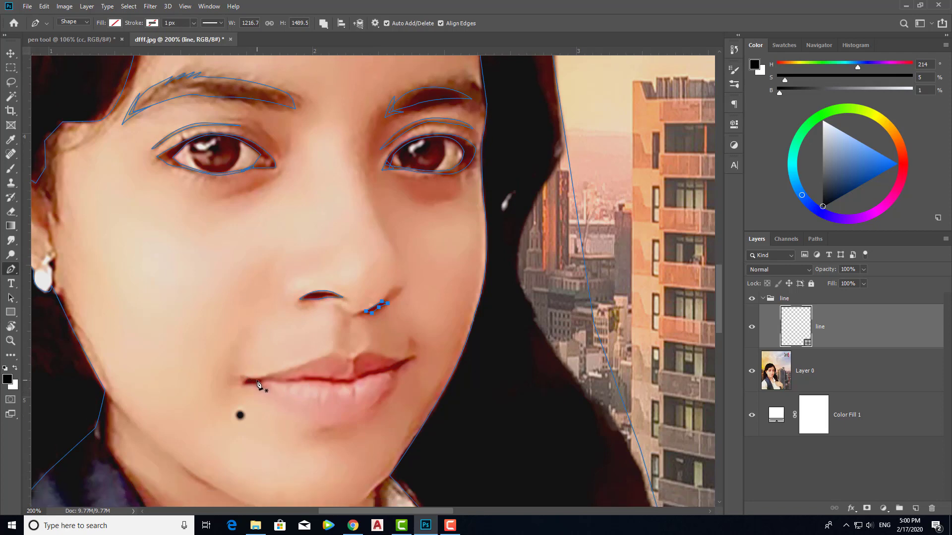
pyautogui.click(257, 380)
pyautogui.click(307, 377)
pyautogui.click(351, 379)
pyautogui.click(366, 374)
pyautogui.click(385, 370)
pyautogui.click(401, 364)
pyautogui.scroll(1, 373, 379)
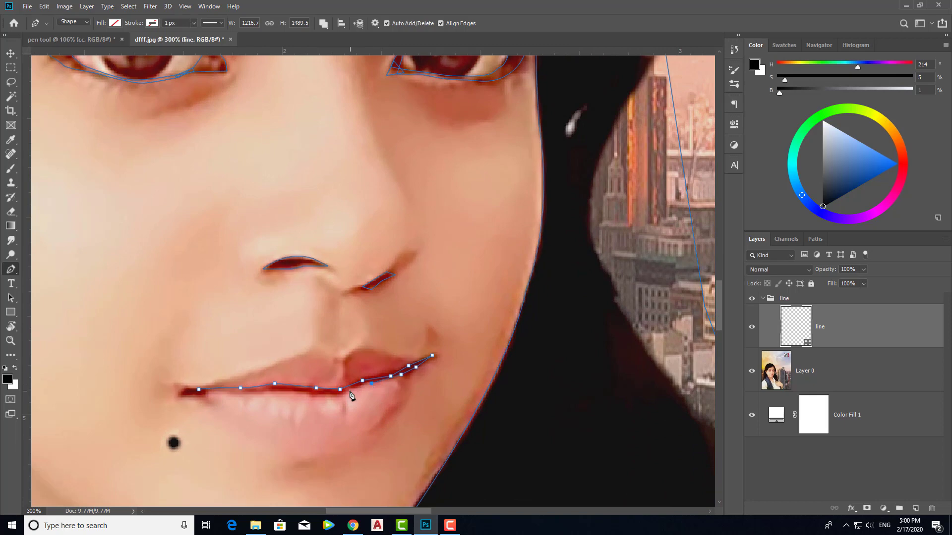
pyautogui.click(349, 392)
pyautogui.click(276, 390)
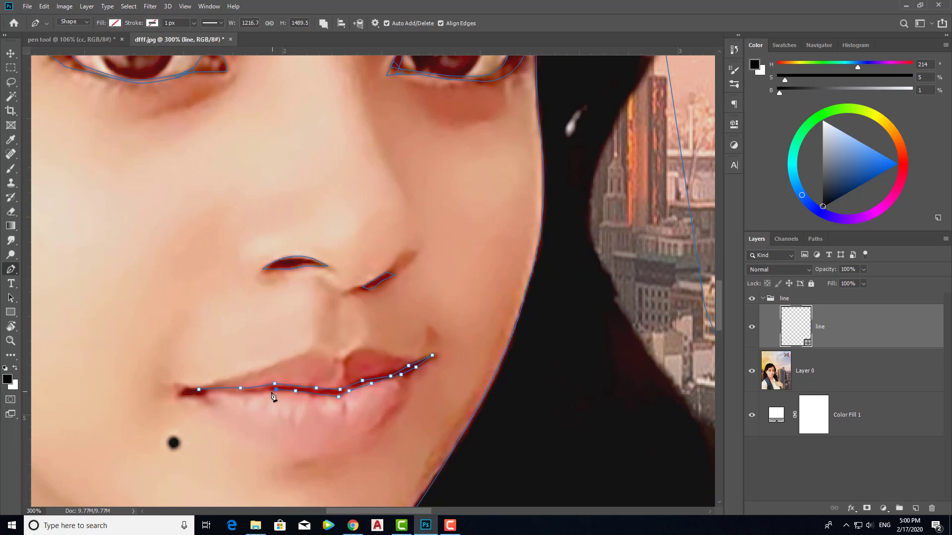
pyautogui.click(246, 392)
pyautogui.click(184, 392)
# Step: At 400% zoom, start a curved outline around the mole below the lip
pyautogui.scroll(-1, 388, 378)
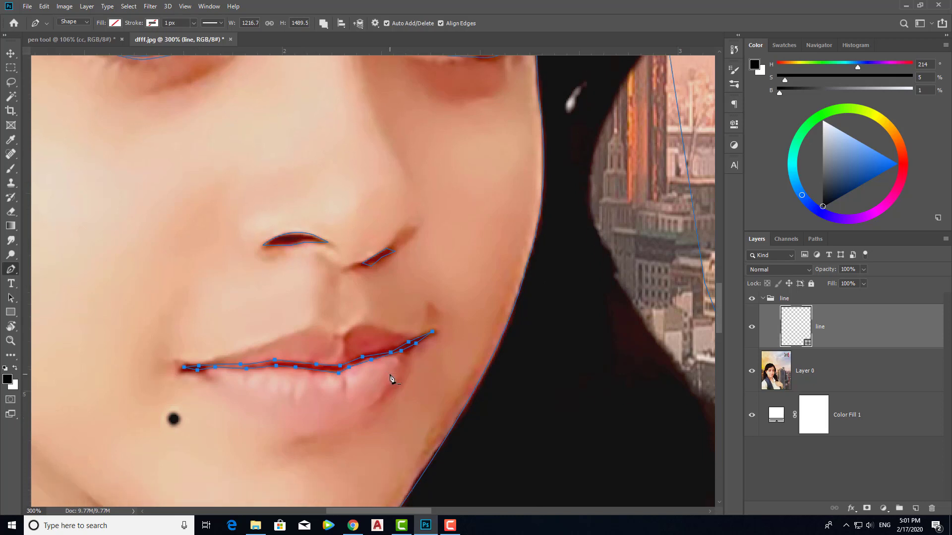
pyautogui.scroll(-3, 389, 379)
pyautogui.hotkey('ctrl', '+')
pyautogui.scroll(1, 113, 361)
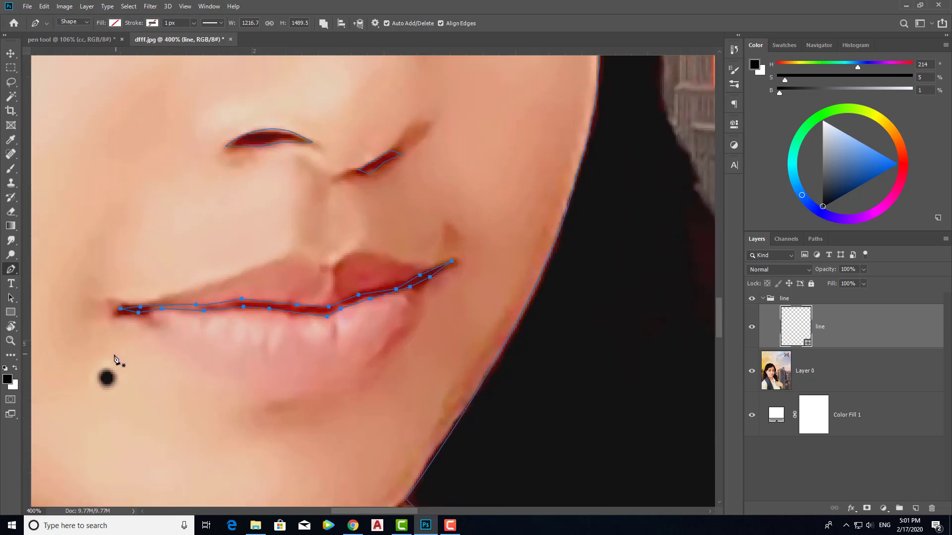
pyautogui.click(97, 379)
pyautogui.moveTo(109, 374); pyautogui.dragTo(115, 375)
pyautogui.moveTo(107, 382); pyautogui.dragTo(105, 386)
pyautogui.scroll(-2, 234, 387)
# Step: At 300% zoom, trace the jawline from below the ear around the chin to the collar
pyautogui.scroll(-2, 357, 376)
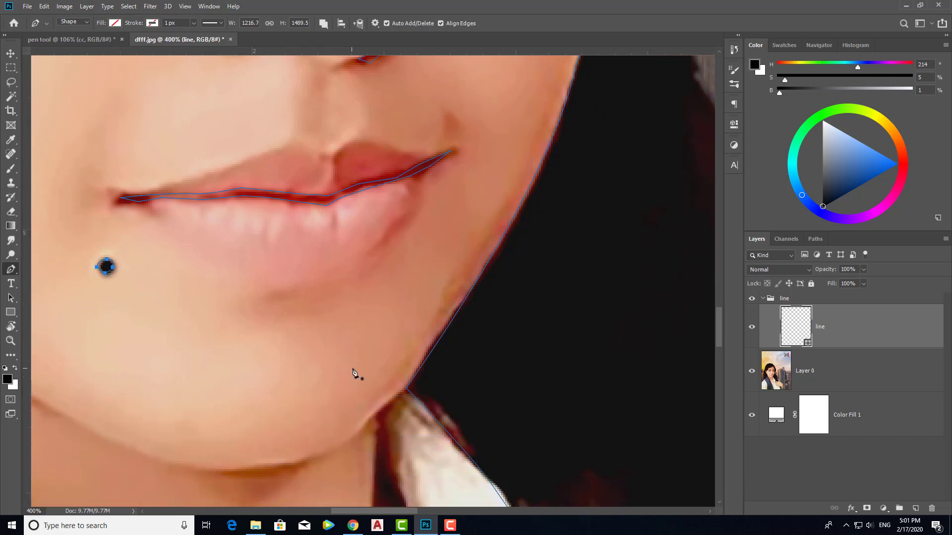
pyautogui.scroll(2, 355, 372)
pyautogui.scroll(3, 355, 372)
pyautogui.scroll(6, 356, 365)
pyautogui.scroll(4, 403, 393)
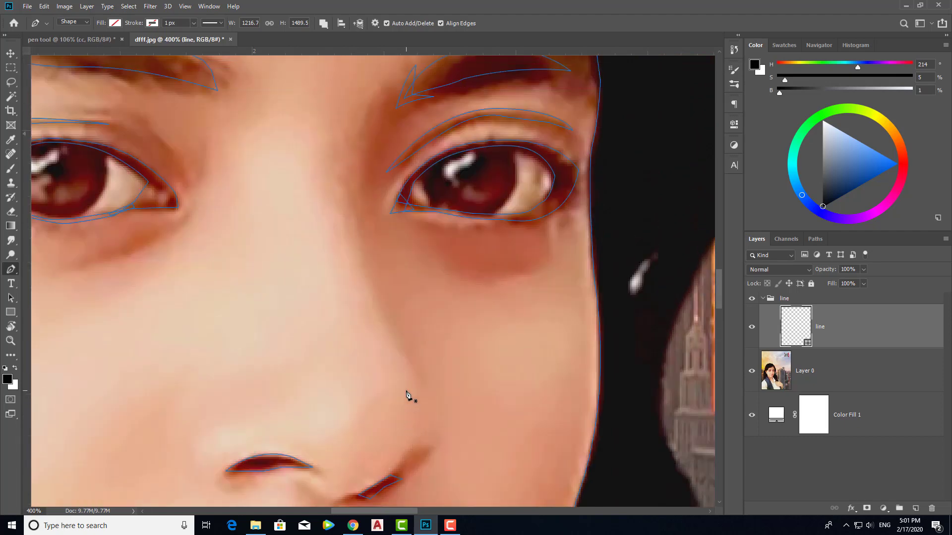
pyautogui.scroll(3, 407, 397)
pyautogui.keyDown('alt'); pyautogui.scroll(-2, 406, 394); pyautogui.keyUp('alt')
pyautogui.scroll(-2, 387, 421)
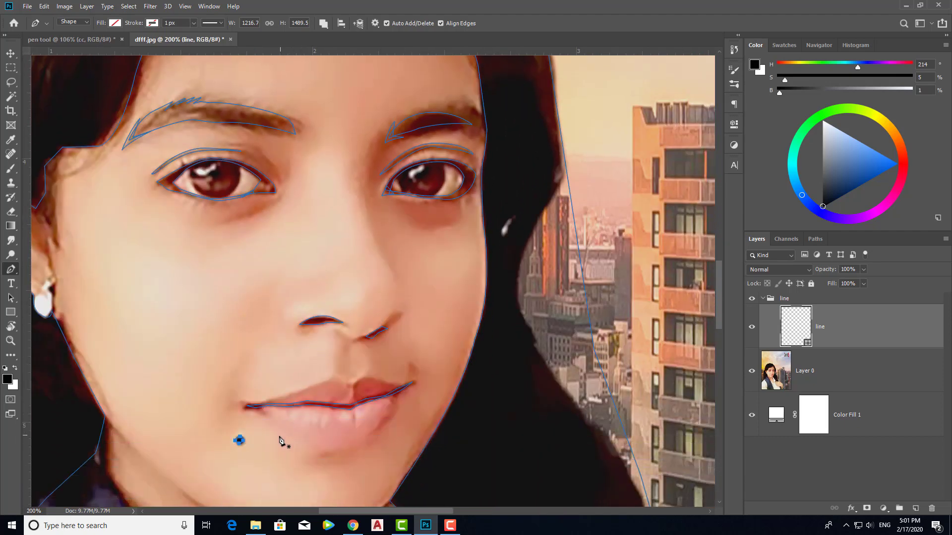
pyautogui.scroll(-2, 292, 457)
pyautogui.scroll(-2, 280, 451)
pyautogui.scroll(-1, 283, 450)
pyautogui.scroll(1, 284, 450)
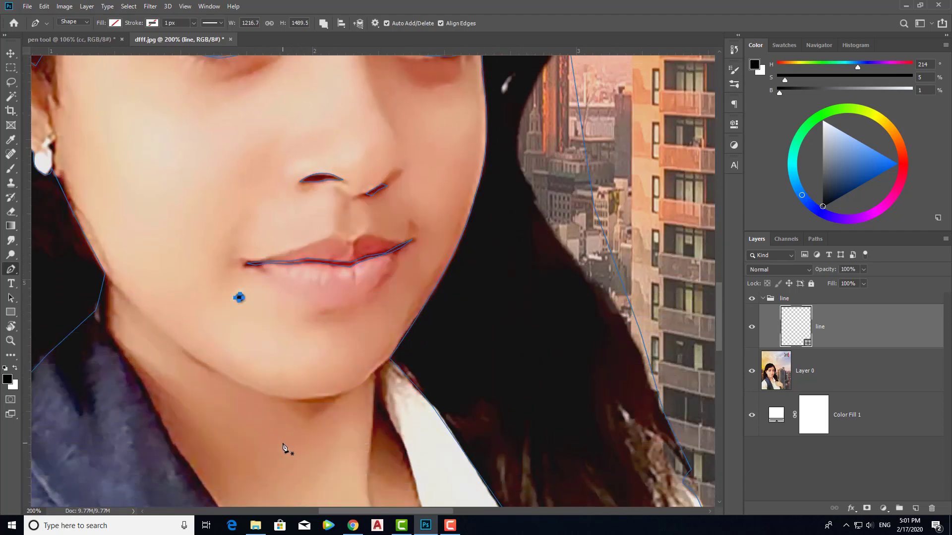
pyautogui.scroll(-1, 284, 449)
pyautogui.scroll(-1, 215, 365)
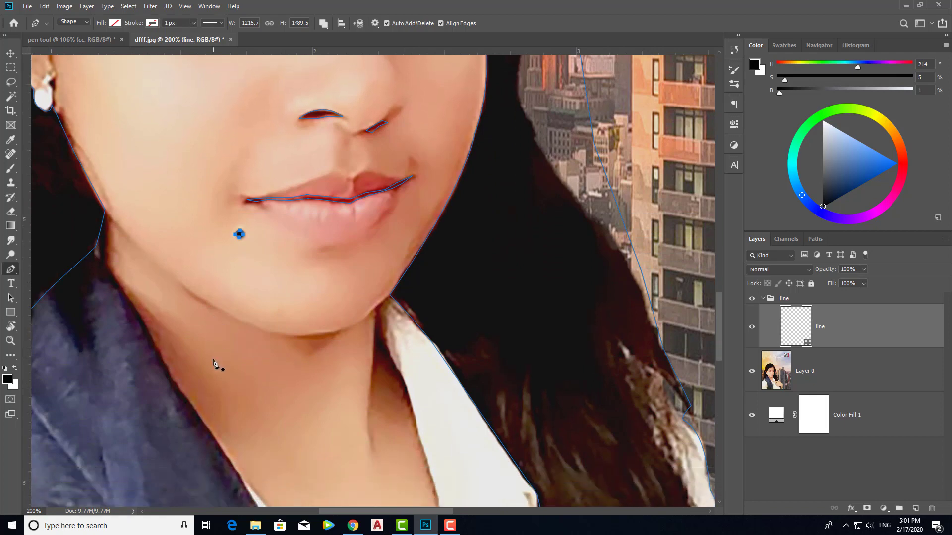
pyautogui.scroll(2, 208, 347)
pyautogui.hotkey('ctrl', '+')
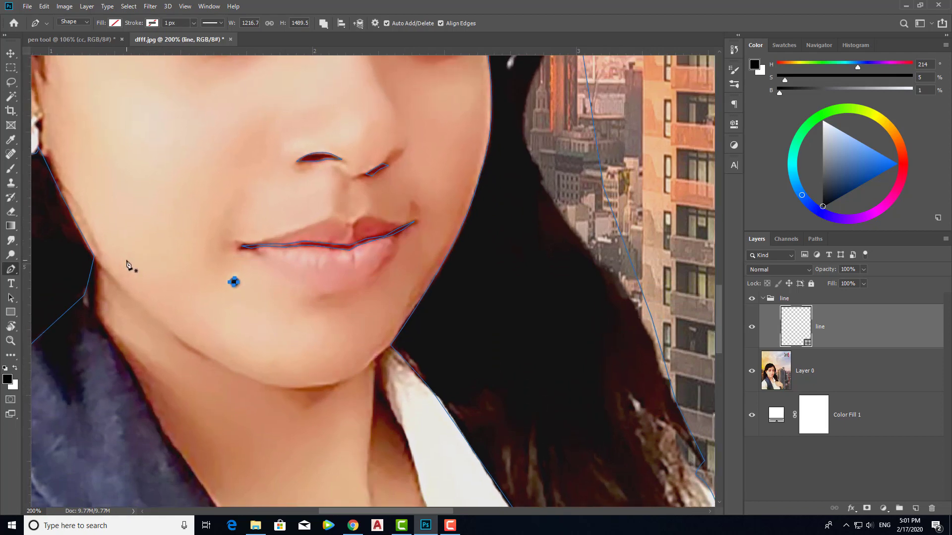
pyautogui.moveTo(127, 303); pyautogui.dragTo(346, 328)
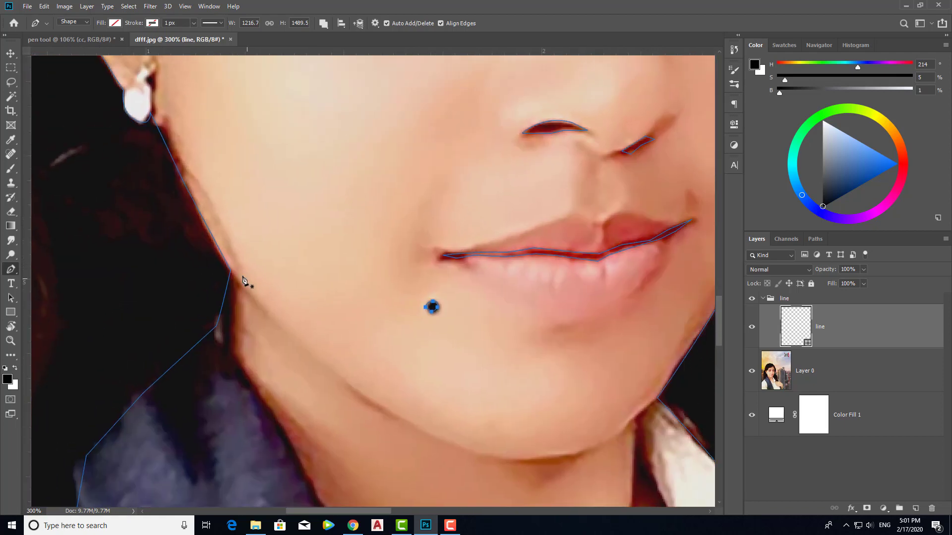
pyautogui.click(226, 267)
pyautogui.moveTo(370, 401); pyautogui.dragTo(416, 429)
pyautogui.moveTo(492, 457); pyautogui.dragTo(519, 460)
pyautogui.moveTo(589, 480)
pyautogui.mouseDown()
pyautogui.moveTo(466, 419)
pyautogui.moveTo(505, 393)
pyautogui.mouseUp()
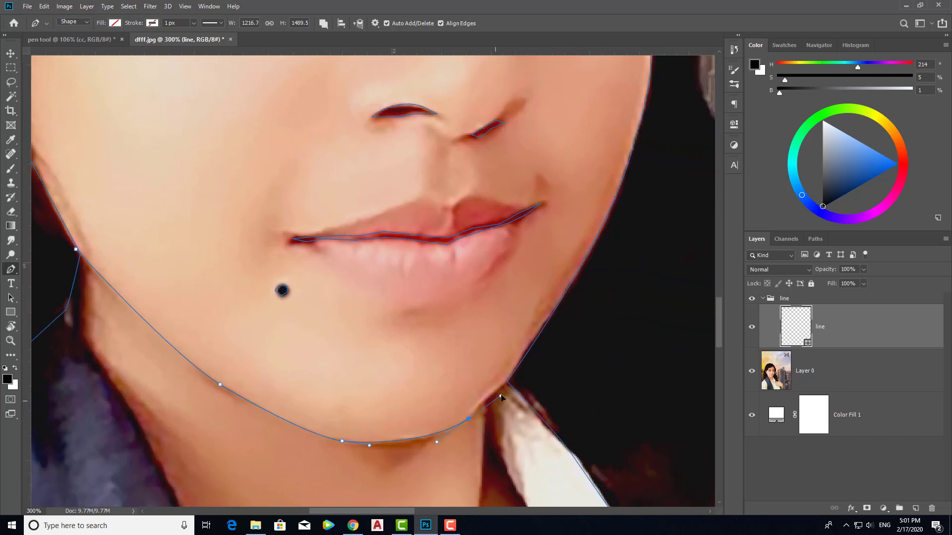
pyautogui.click(506, 386)
pyautogui.click(514, 377)
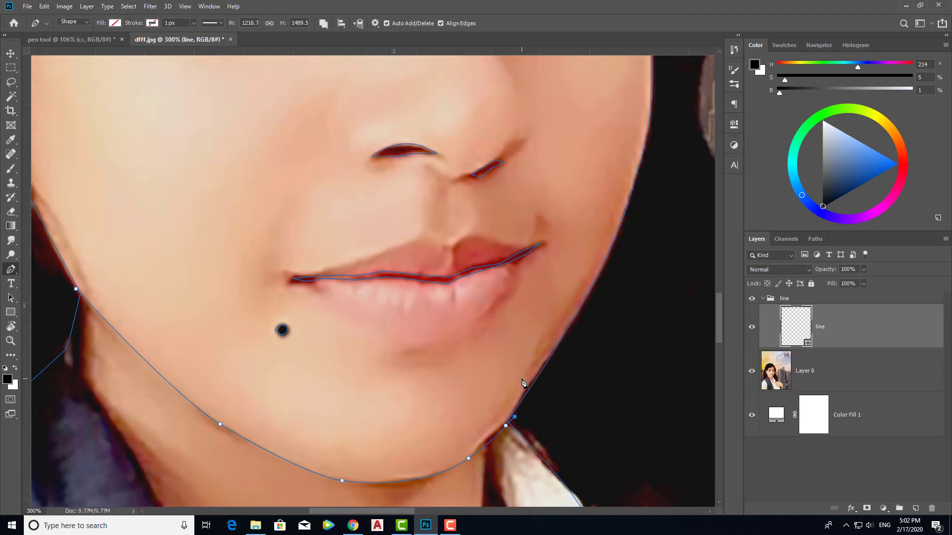
# Step: Add curved points back along the chin and up the jaw for the second outline
pyautogui.hotkey('ctrl', '-')
pyautogui.hotkey('ctrl', '-')
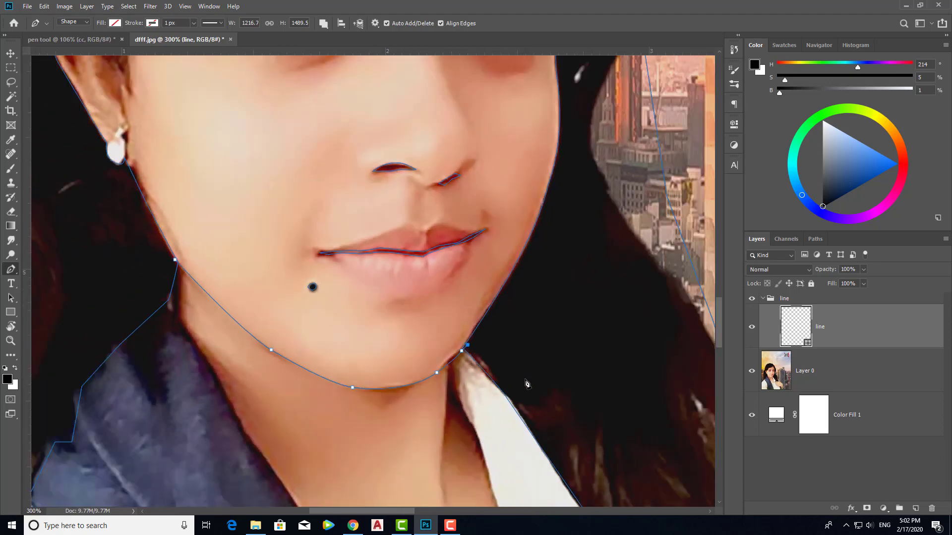
pyautogui.hotkey('ctrl', '+')
pyautogui.click(424, 377)
pyautogui.moveTo(358, 385); pyautogui.dragTo(336, 381)
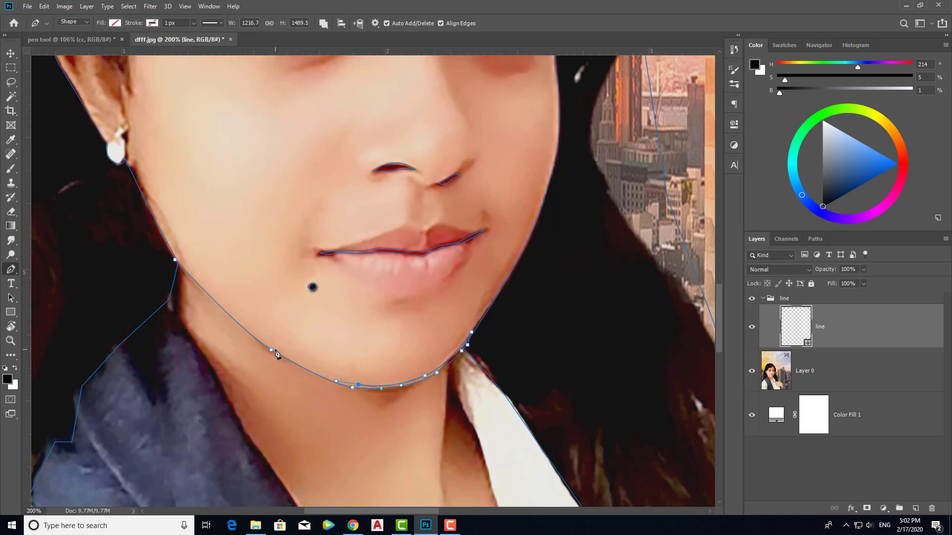
pyautogui.moveTo(277, 349); pyautogui.dragTo(260, 339)
pyautogui.hotkey('ctrl', 'z')
pyautogui.hotkey('ctrl', 'z')
pyautogui.hotkey('ctrl', '+')
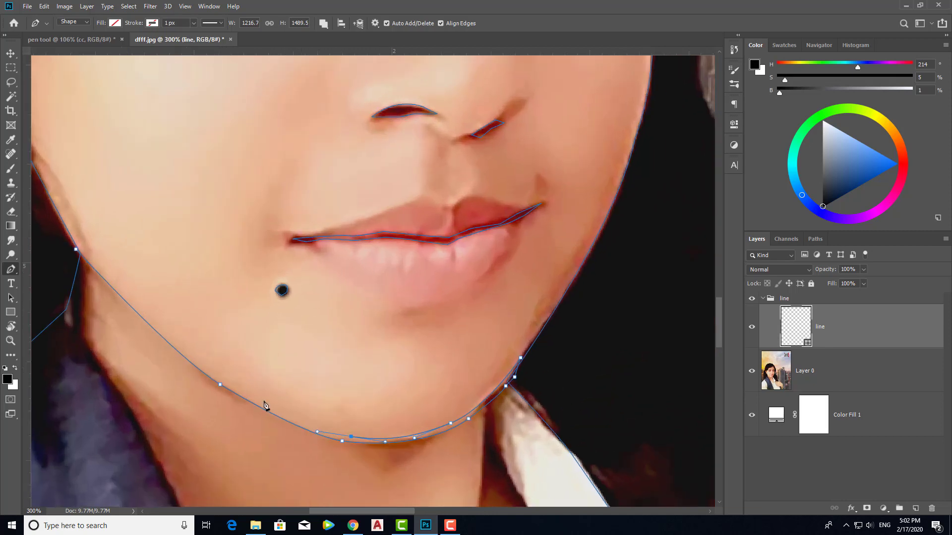
pyautogui.moveTo(226, 385); pyautogui.dragTo(196, 370)
pyautogui.keyDown('alt'); pyautogui.click(226, 386); pyautogui.keyUp('alt')
pyautogui.moveTo(95, 266); pyautogui.dragTo(67, 231)
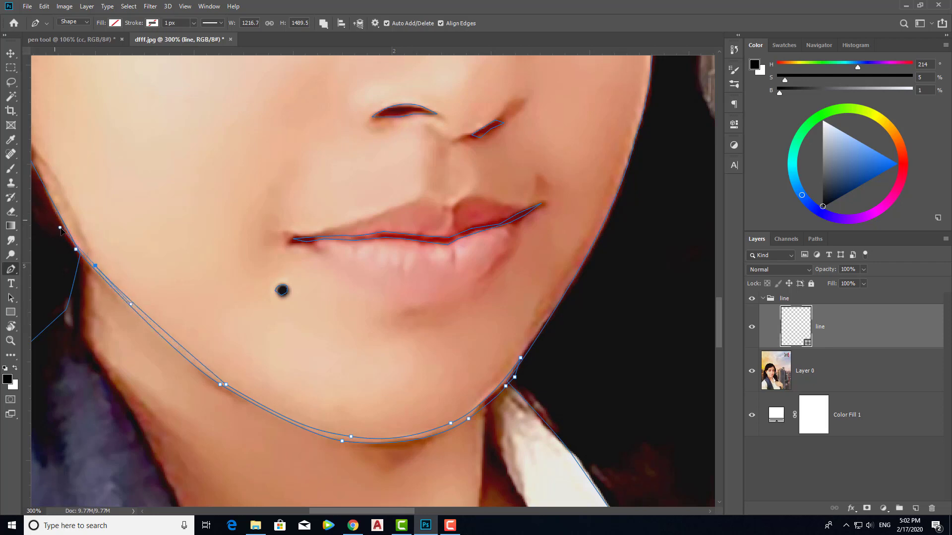
pyautogui.moveTo(66, 231); pyautogui.dragTo(60, 226)
pyautogui.scroll(-1, 262, 350)
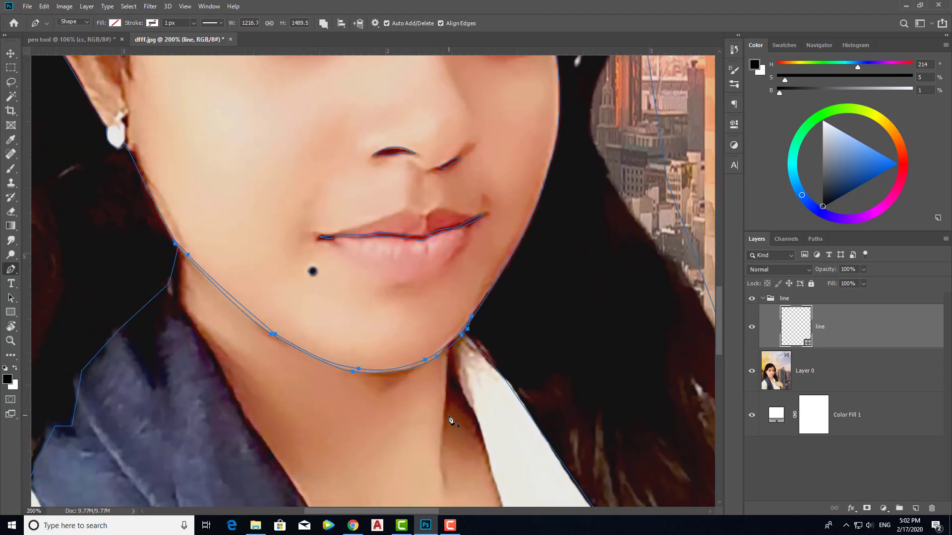
pyautogui.scroll(-5, 450, 420)
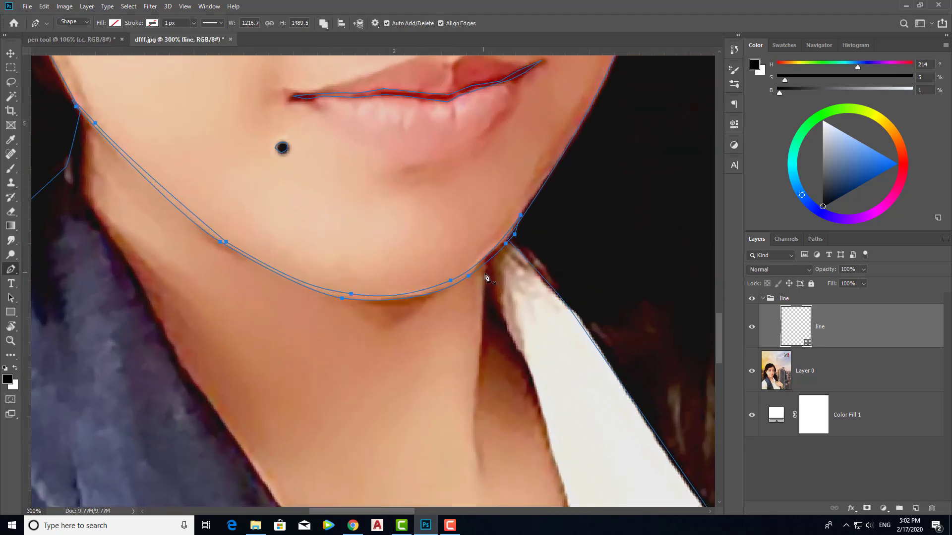
# Step: Draw a curved line from under the chin down the right side of the neck
pyautogui.click(483, 271)
pyautogui.scroll(-2, 485, 418)
pyautogui.moveTo(471, 399); pyautogui.dragTo(472, 415)
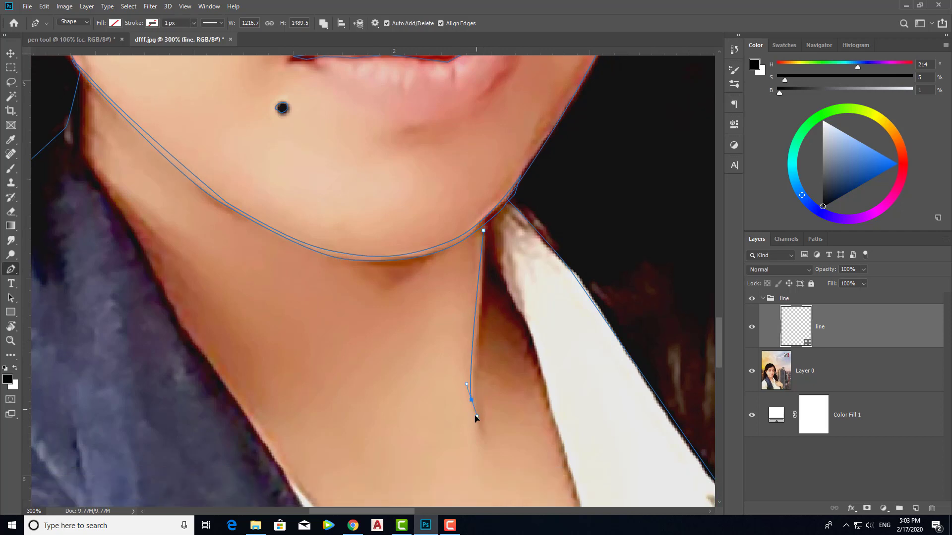
pyautogui.keyDown('alt'); pyautogui.click(471, 400); pyautogui.keyUp('alt')
pyautogui.click(480, 326)
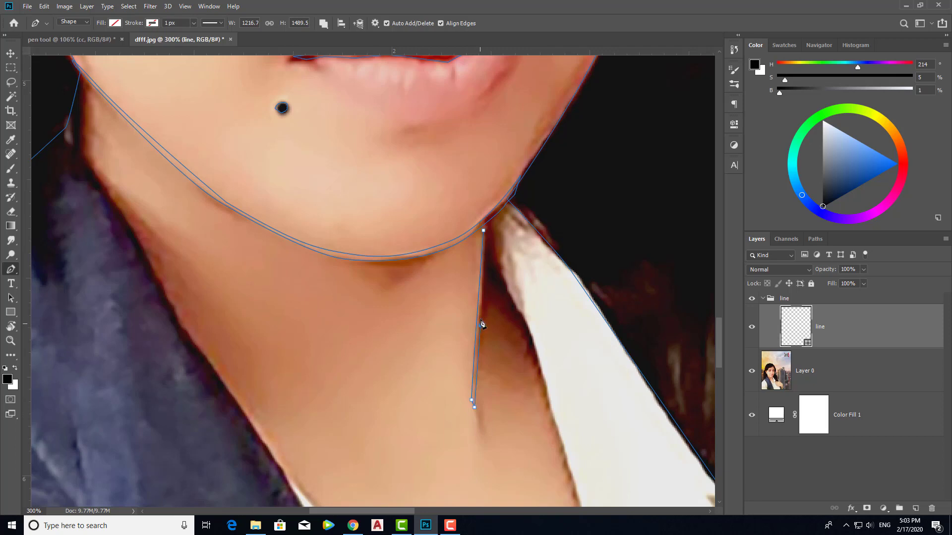
pyautogui.click(484, 238)
pyautogui.click(483, 273)
pyautogui.scroll(-3, 537, 340)
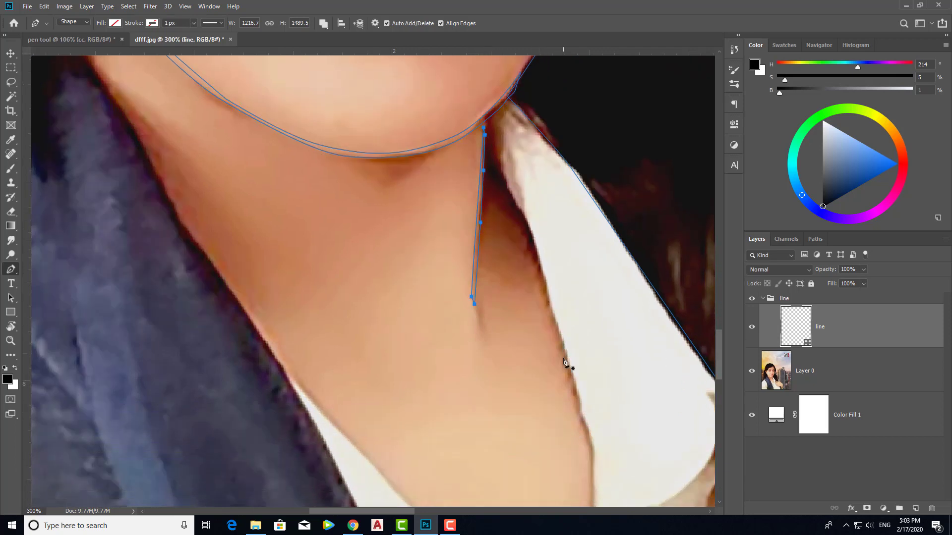
# Step: Zoom out to the whole portrait, then zoom in on the hand and shirt
pyautogui.hotkey('ctrl', '0')
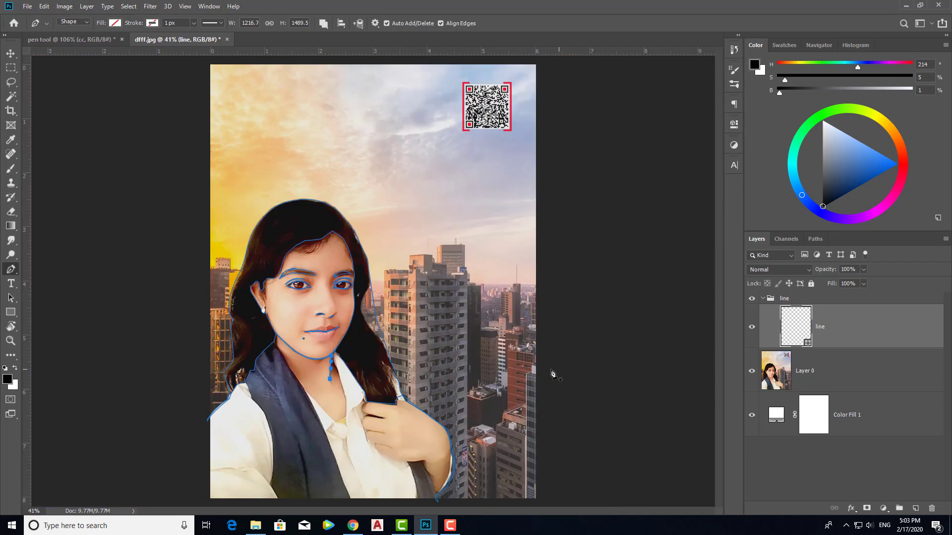
pyautogui.hotkey('ctrl', '+')
pyautogui.hotkey('ctrl', '+')
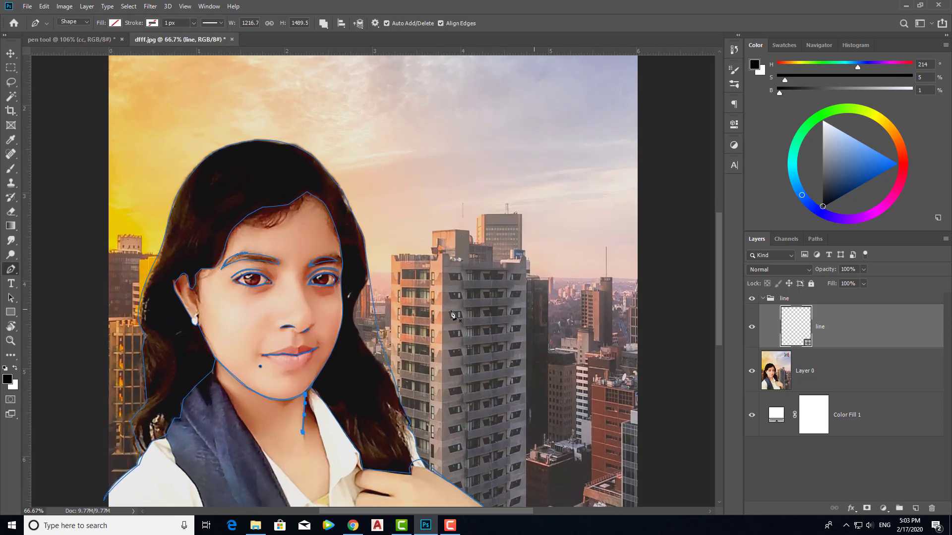
pyautogui.scroll(-3, 410, 290)
pyautogui.scroll(-2, 411, 290)
pyautogui.scroll(1, 411, 287)
pyautogui.scroll(-1, 441, 291)
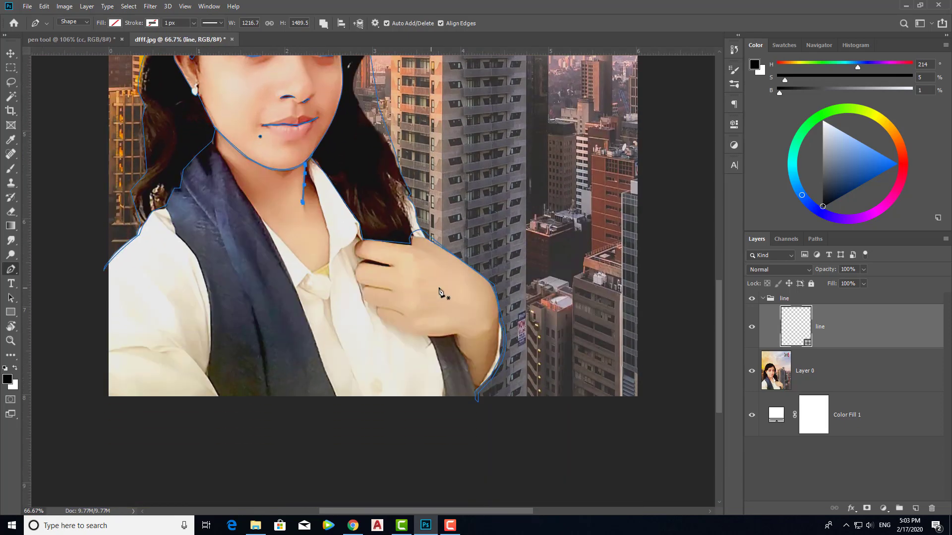
pyautogui.scroll(-1, 471, 305)
pyautogui.hotkey('ctrl', '+')
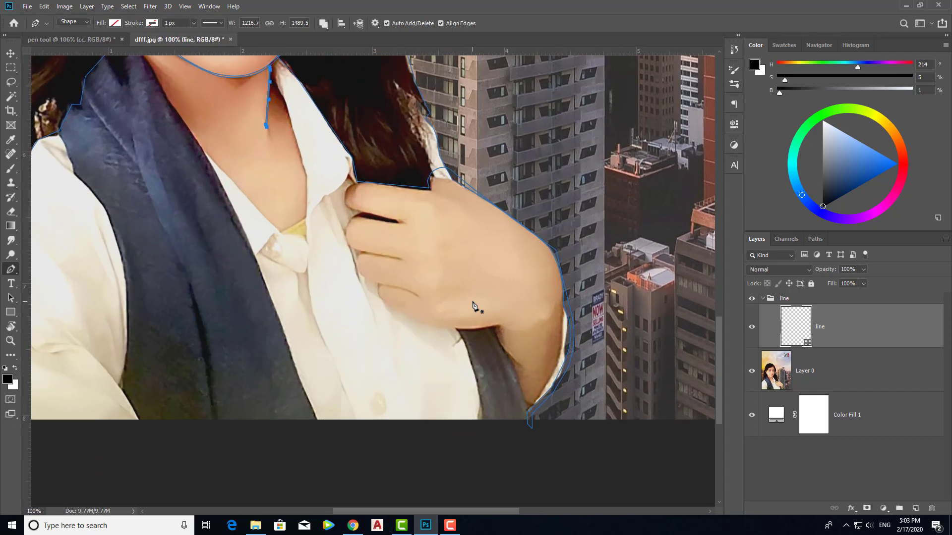
pyautogui.hotkey('ctrl', '+')
pyautogui.hotkey('ctrl', '-')
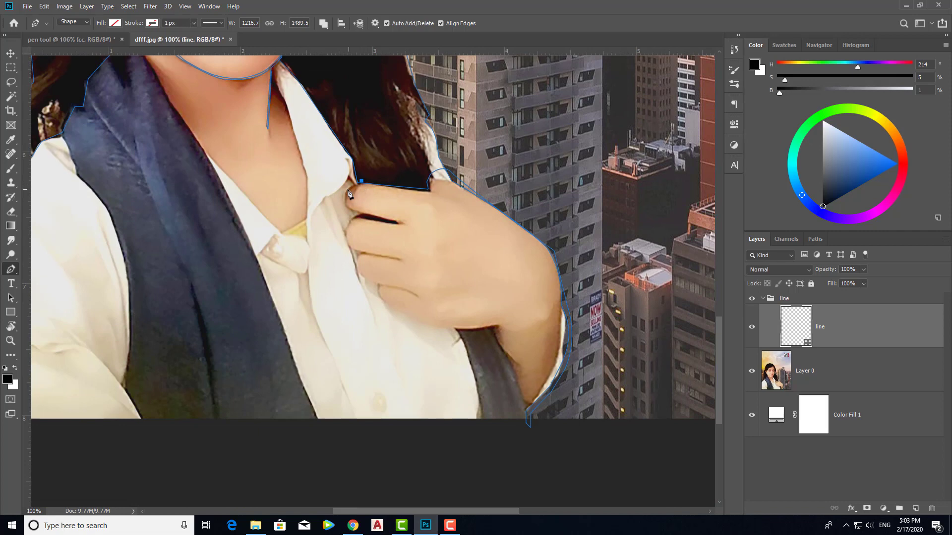
# Step: Trace the fingers with Pen anchors, curving around each fingertip down to the lowest finger
pyautogui.moveTo(361, 183); pyautogui.dragTo(344, 196)
pyautogui.click(361, 211)
pyautogui.click(370, 215)
pyautogui.click(347, 228)
pyautogui.click(375, 255)
pyautogui.scroll(1, 362, 258)
pyautogui.scroll(1, 363, 257)
pyautogui.moveTo(334, 204); pyautogui.dragTo(324, 217)
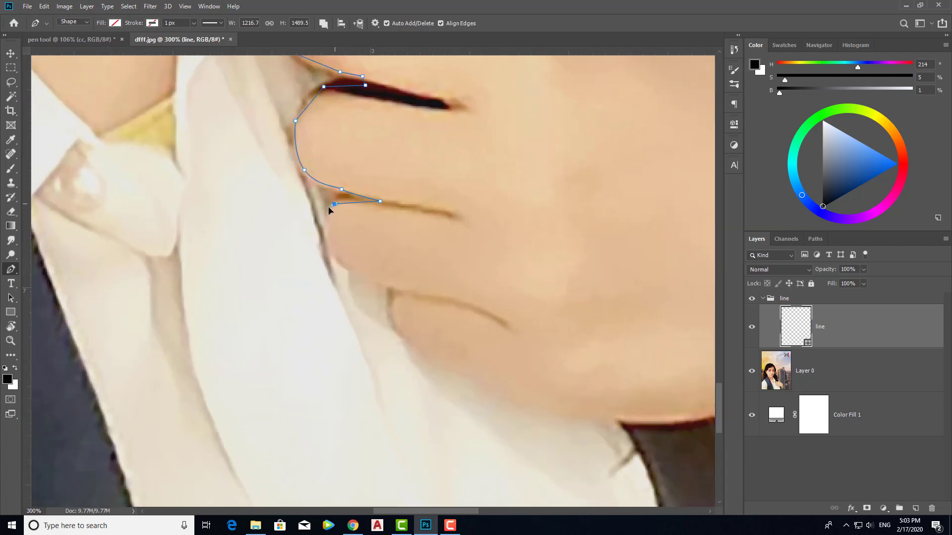
pyautogui.moveTo(346, 265); pyautogui.dragTo(372, 278)
pyautogui.click(406, 288)
pyautogui.click(432, 295)
pyautogui.moveTo(393, 292); pyautogui.dragTo(387, 296)
pyautogui.moveTo(398, 331); pyautogui.dragTo(414, 343)
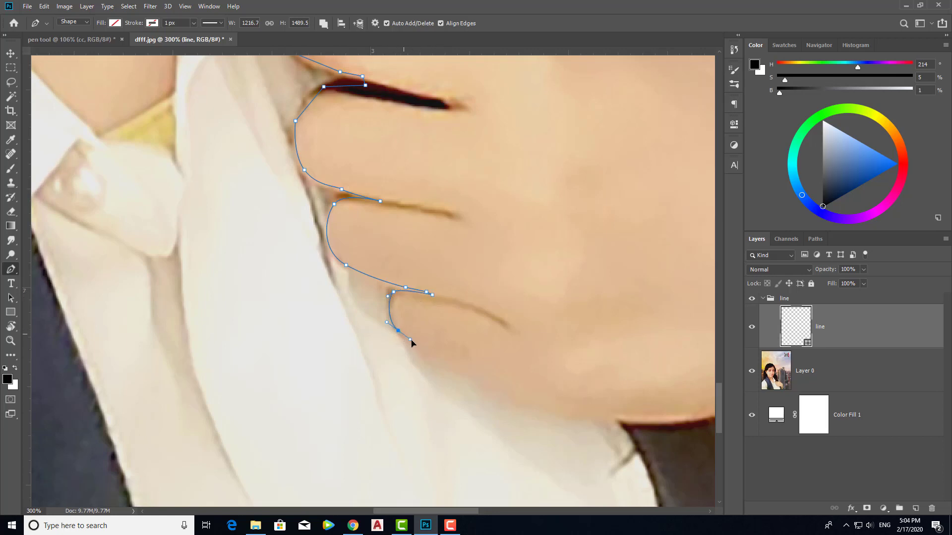
pyautogui.moveTo(472, 378); pyautogui.dragTo(488, 400)
pyautogui.keyDown('alt'); pyautogui.click(472, 378); pyautogui.keyUp('alt')
# Step: Continue the outline along the bottom of the hand and down the scarf edge
pyautogui.scroll(-2, 532, 367)
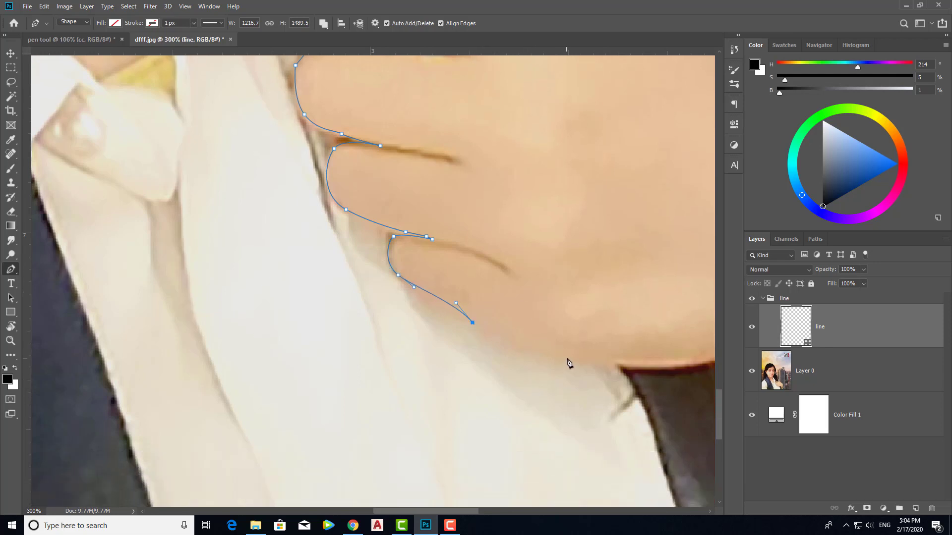
pyautogui.moveTo(567, 358); pyautogui.dragTo(607, 365)
pyautogui.click(616, 365)
pyautogui.hotkey('ctrl', '-')
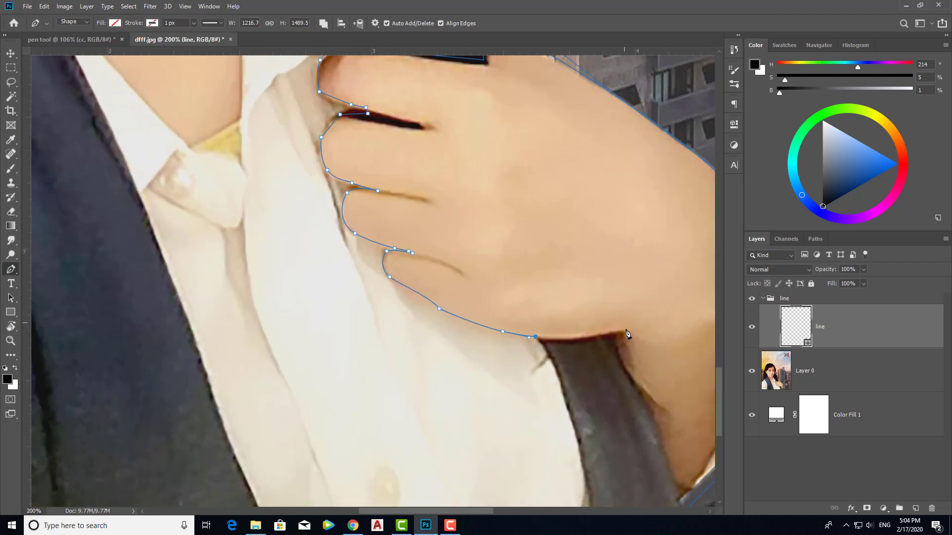
pyautogui.click(620, 328)
pyautogui.moveTo(641, 385); pyautogui.dragTo(666, 401)
pyautogui.moveTo(659, 428); pyautogui.dragTo(660, 399)
pyautogui.moveTo(661, 327)
pyautogui.mouseDown()
pyautogui.moveTo(437, 369)
pyautogui.moveTo(416, 316)
pyautogui.mouseUp()
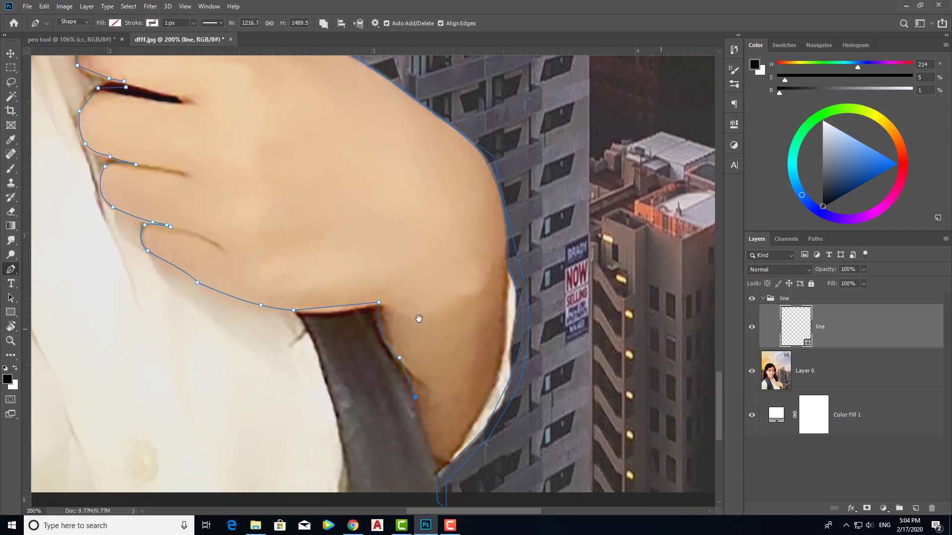
# Step: Trace the arm from its bottom past the elbow and up the outer arm
pyautogui.click(438, 466)
pyautogui.scroll(1, 436, 351)
pyautogui.scroll(1, 436, 351)
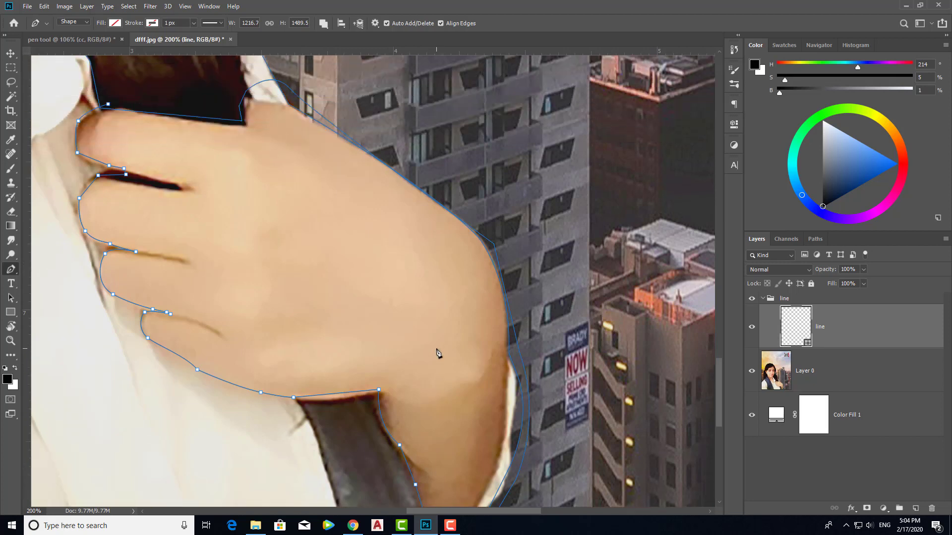
pyautogui.scroll(1, 436, 352)
pyautogui.scroll(1, 436, 353)
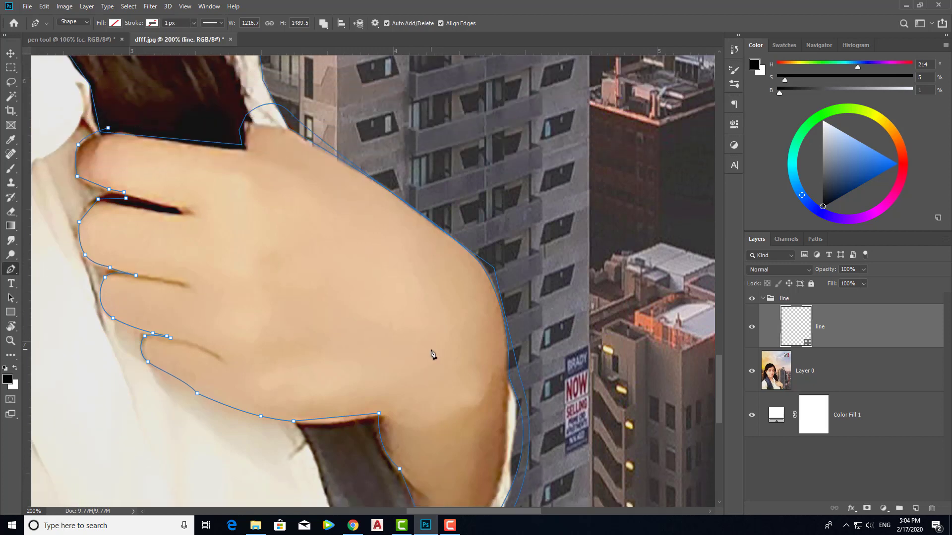
pyautogui.scroll(-4, 435, 353)
pyautogui.scroll(-2, 431, 357)
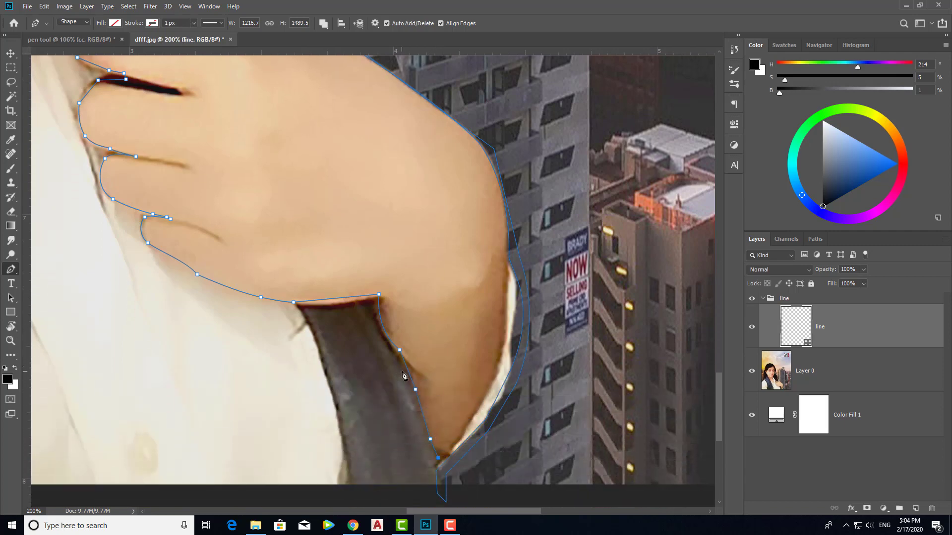
pyautogui.scroll(-2, 454, 456)
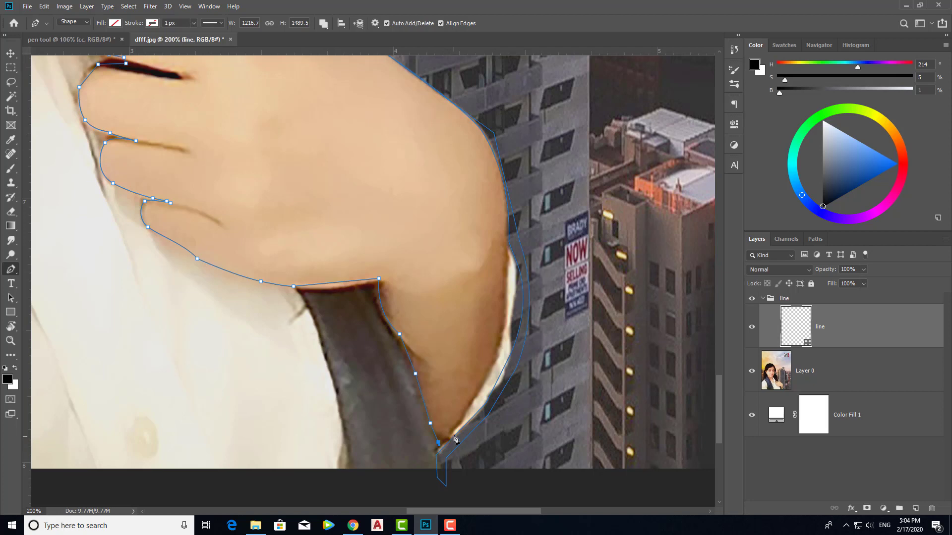
pyautogui.click(480, 389)
pyautogui.moveTo(504, 326); pyautogui.dragTo(510, 283)
pyautogui.click(507, 259)
# Step: Carry the outline up the arm toward the hair and close it at the starting anchor
pyautogui.scroll(1, 518, 247)
pyautogui.scroll(3, 507, 244)
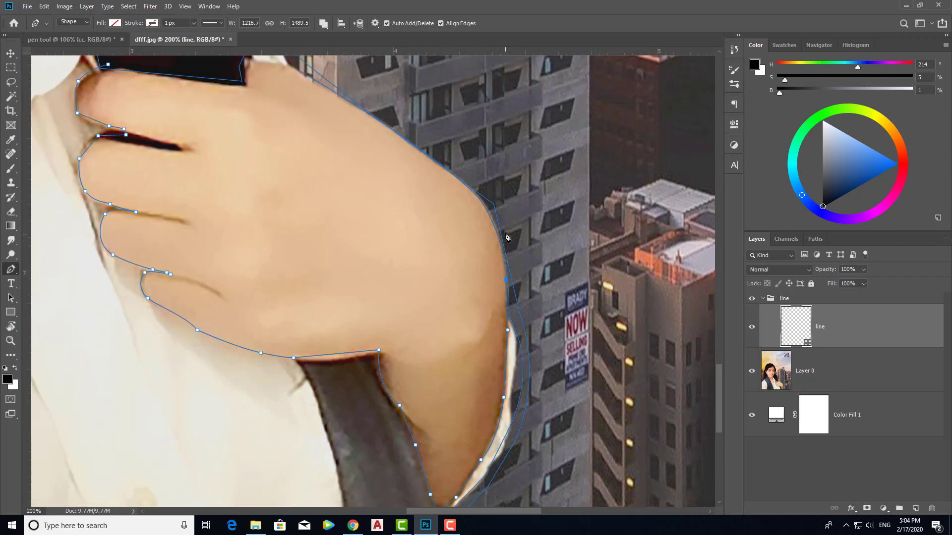
pyautogui.click(491, 246)
pyautogui.scroll(1, 450, 227)
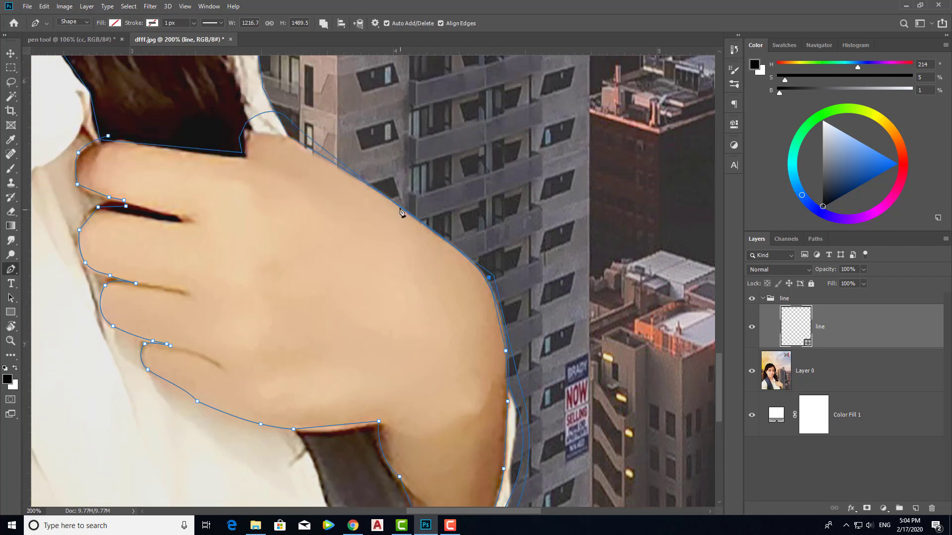
pyautogui.click(397, 206)
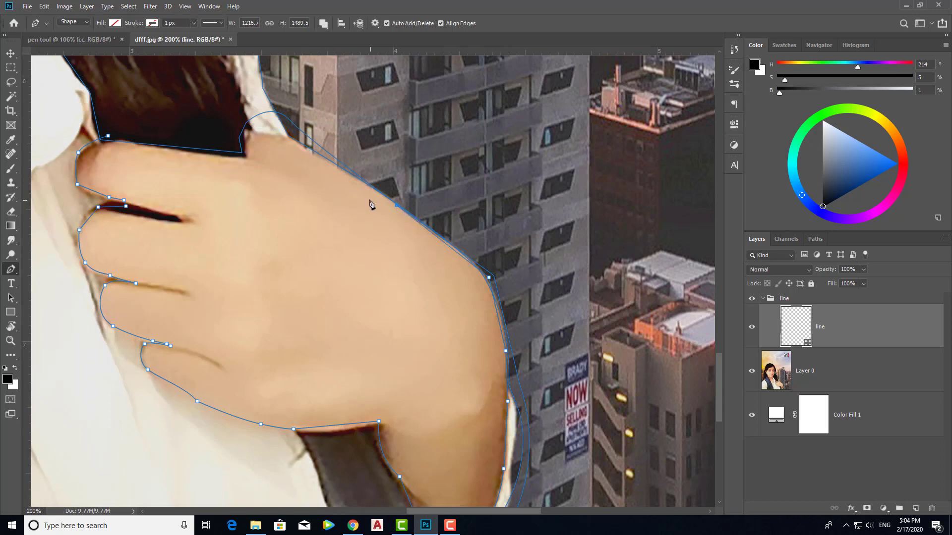
pyautogui.click(347, 173)
pyautogui.click(294, 141)
pyautogui.click(252, 128)
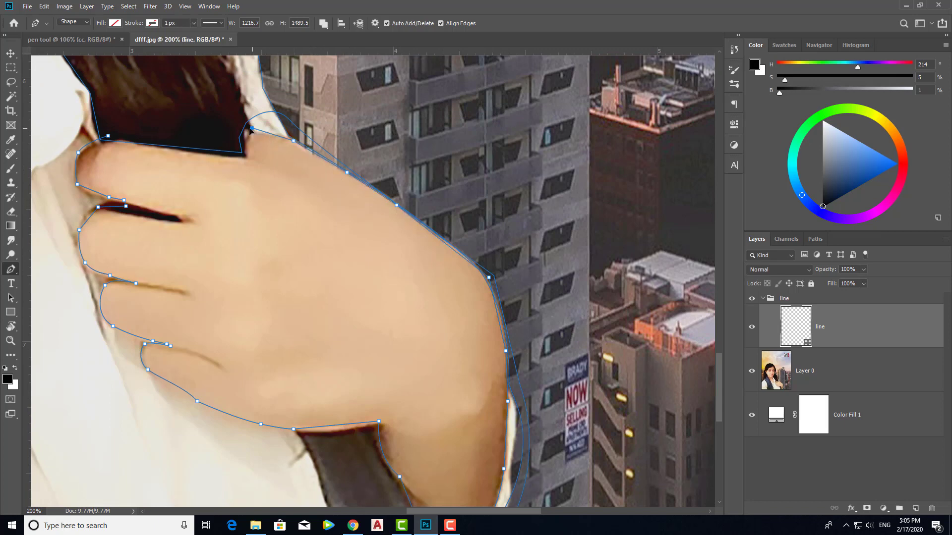
pyautogui.click(245, 158)
pyautogui.click(109, 136)
pyautogui.scroll(-3, 315, 323)
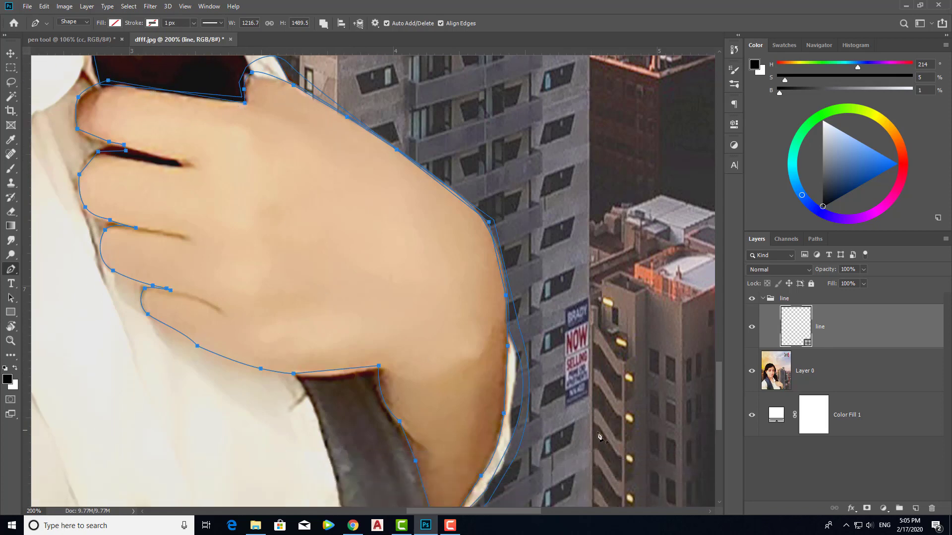
# Step: Fill the closed outlines with black and toggle the photo layer to preview the line art
pyautogui.hotkey('ctrl', '-')
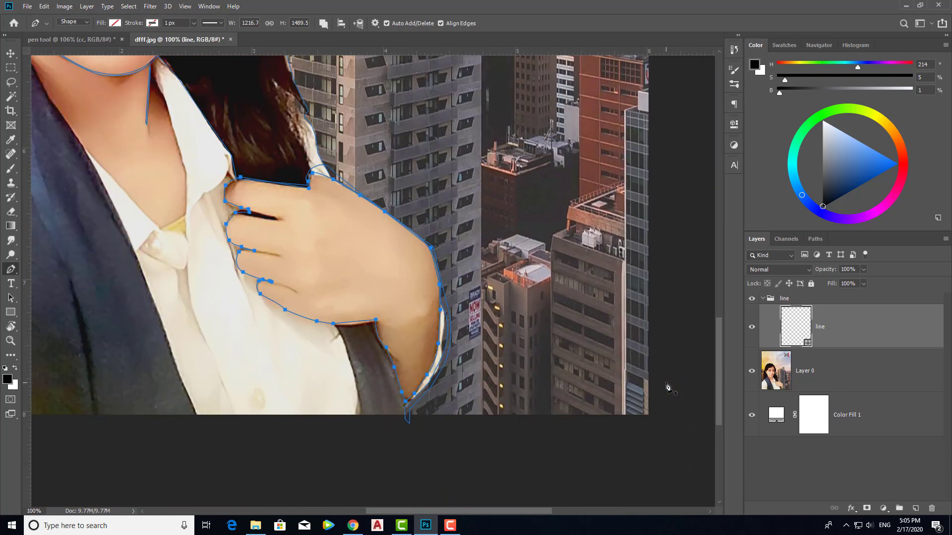
pyautogui.hotkey('ctrl', '-')
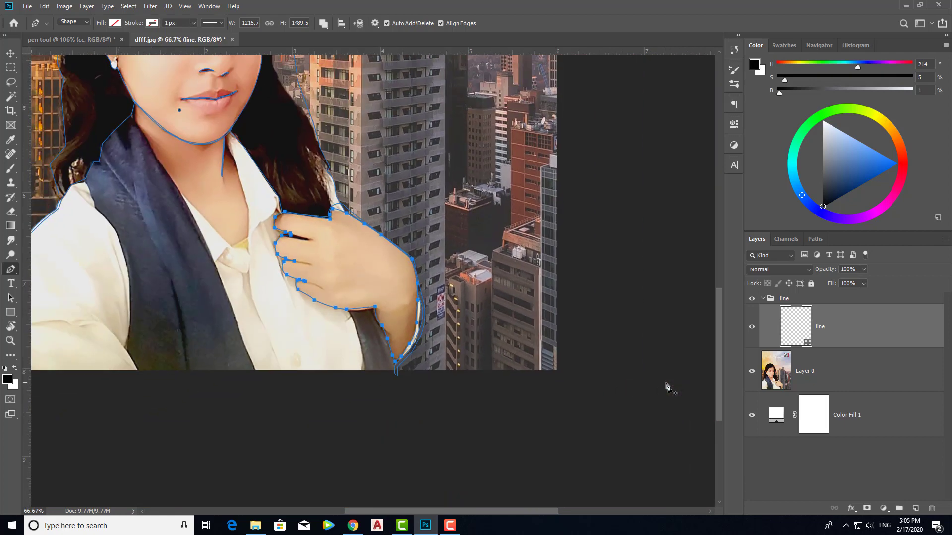
pyautogui.scroll(2, 671, 376)
pyautogui.scroll(2, 658, 373)
pyautogui.scroll(2, 657, 364)
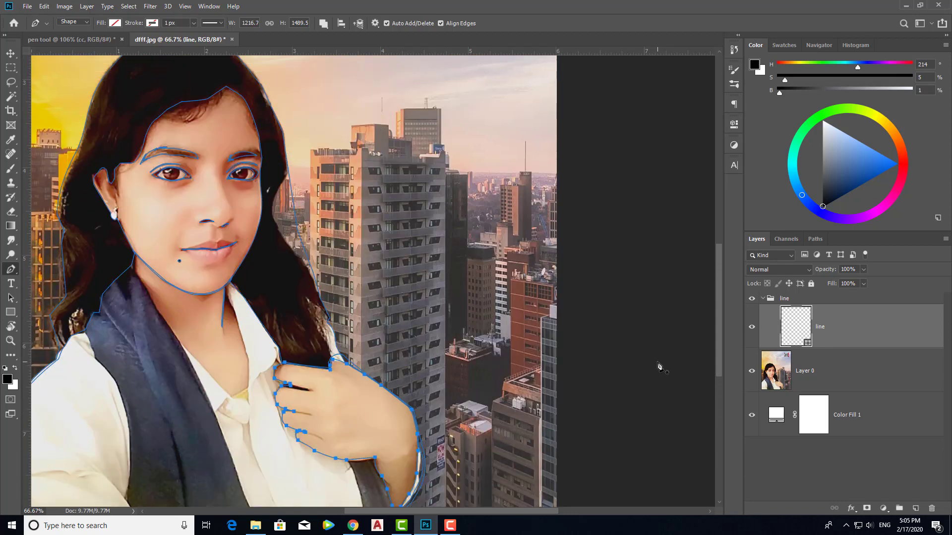
pyautogui.hotkey('ctrl', '-')
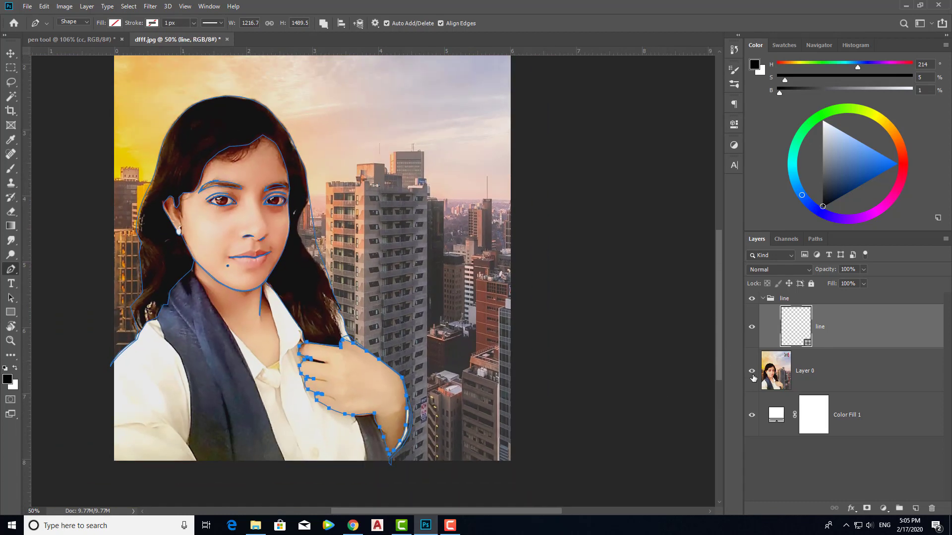
pyautogui.click(114, 24)
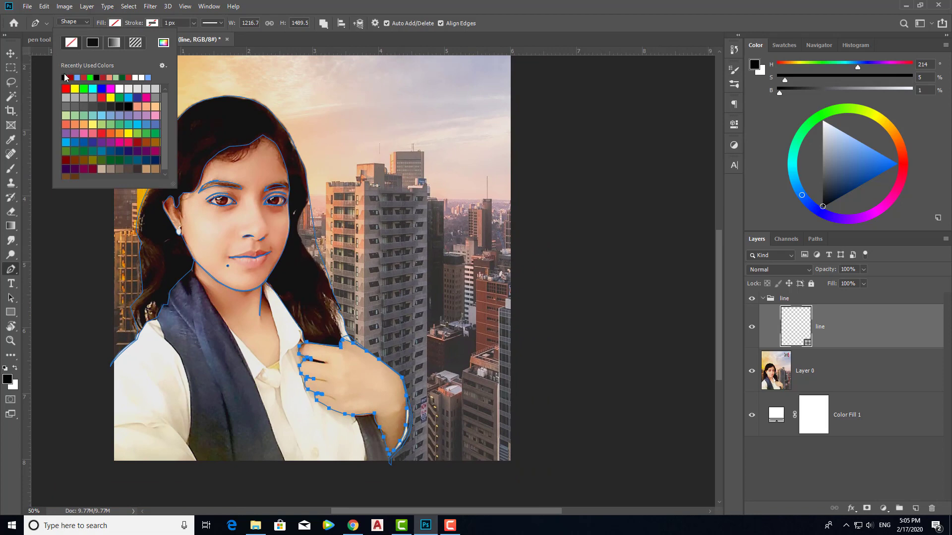
pyautogui.click(65, 77)
pyautogui.click(752, 373)
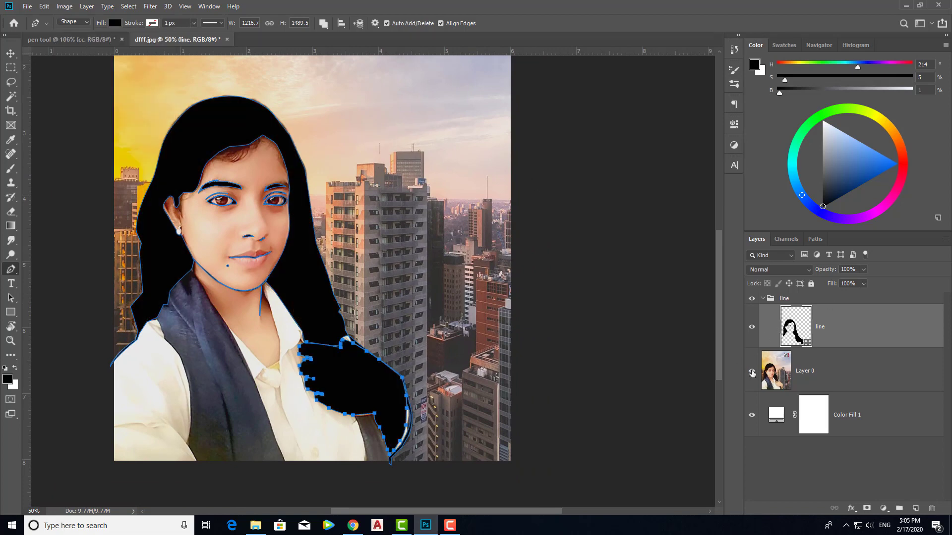
pyautogui.click(752, 373)
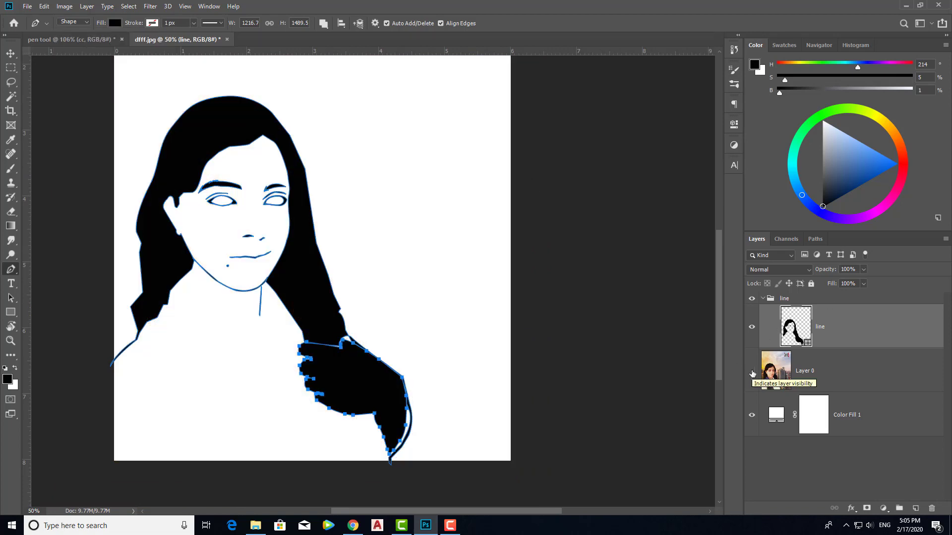
pyautogui.click(752, 372)
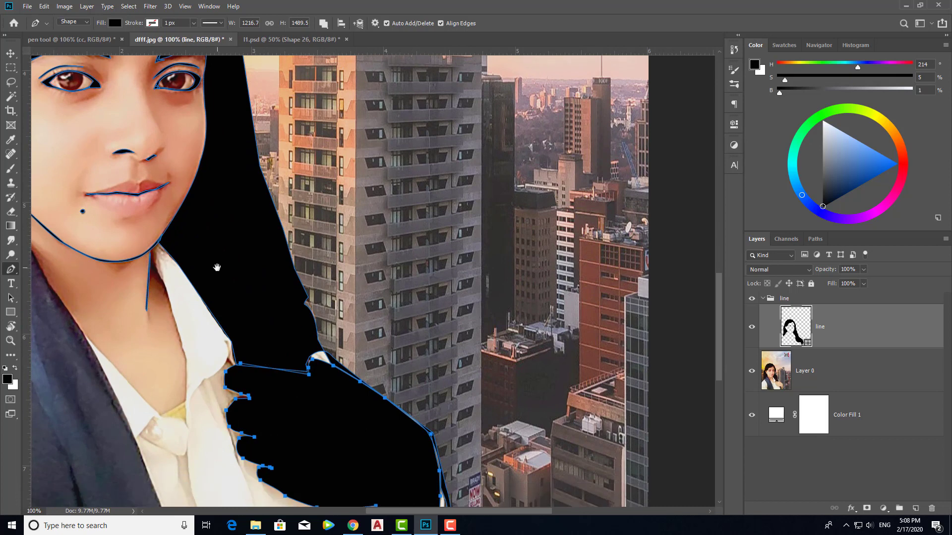
# Step: Start a new path at the left jawline and extend it along the collar
pyautogui.moveTo(206, 271); pyautogui.dragTo(385, 240)
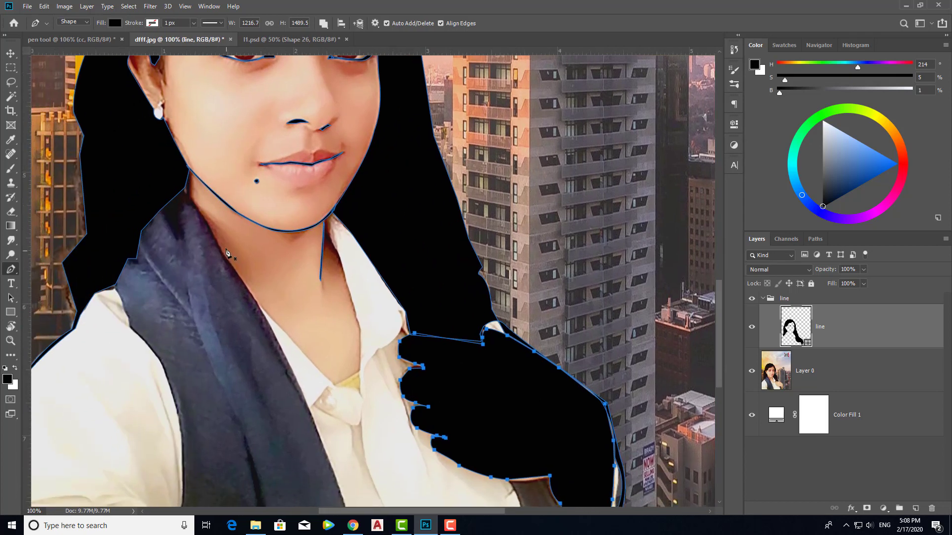
pyautogui.scroll(1, 186, 190)
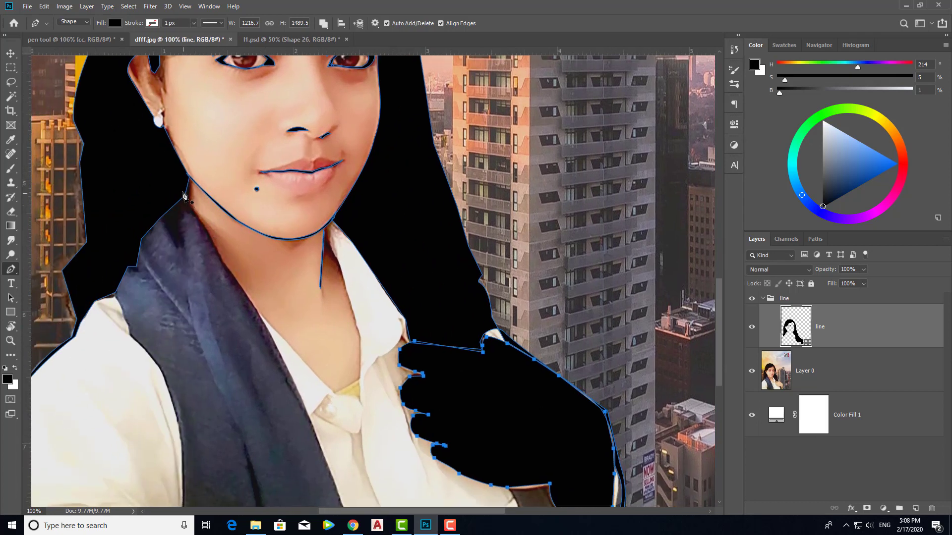
pyautogui.click(183, 190)
pyautogui.click(208, 230)
pyautogui.scroll(5, 218, 252)
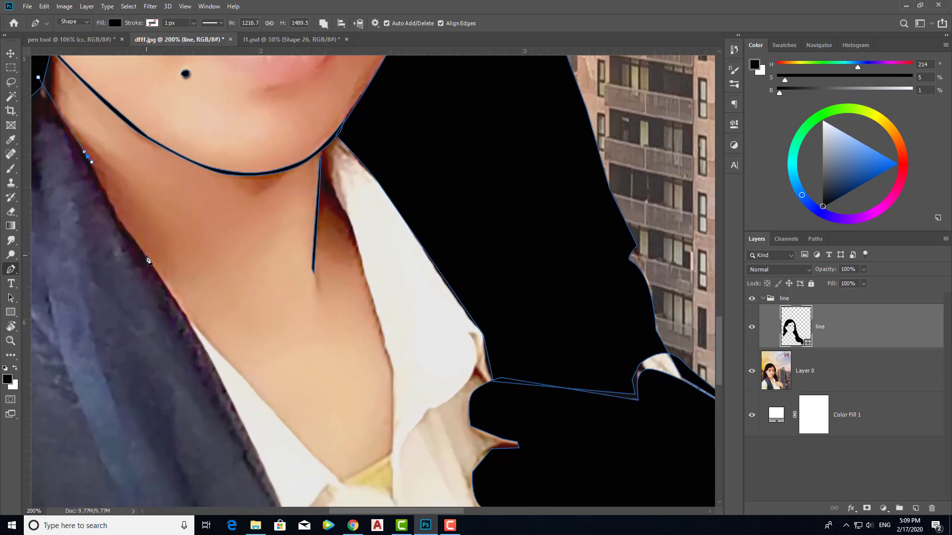
# Step: Set the shape fill to none and trace the collar edge down to its bottom
pyautogui.moveTo(146, 257); pyautogui.dragTo(176, 291)
pyautogui.click(115, 23)
pyautogui.click(71, 42)
pyautogui.click(176, 300)
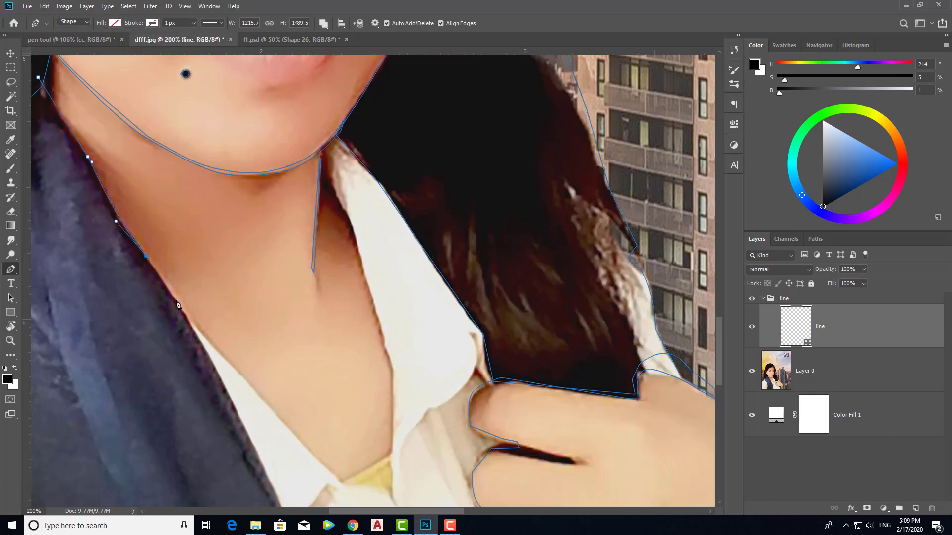
pyautogui.click(203, 337)
pyautogui.click(265, 401)
pyautogui.click(334, 475)
# Step: Trace back up the other collar edge to just under the chin
pyautogui.click(392, 452)
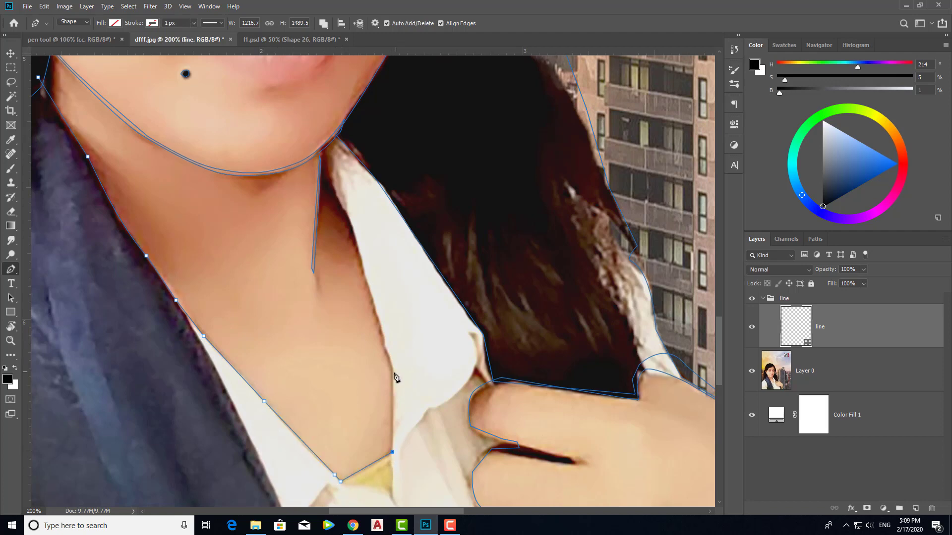
pyautogui.click(393, 371)
pyautogui.click(363, 269)
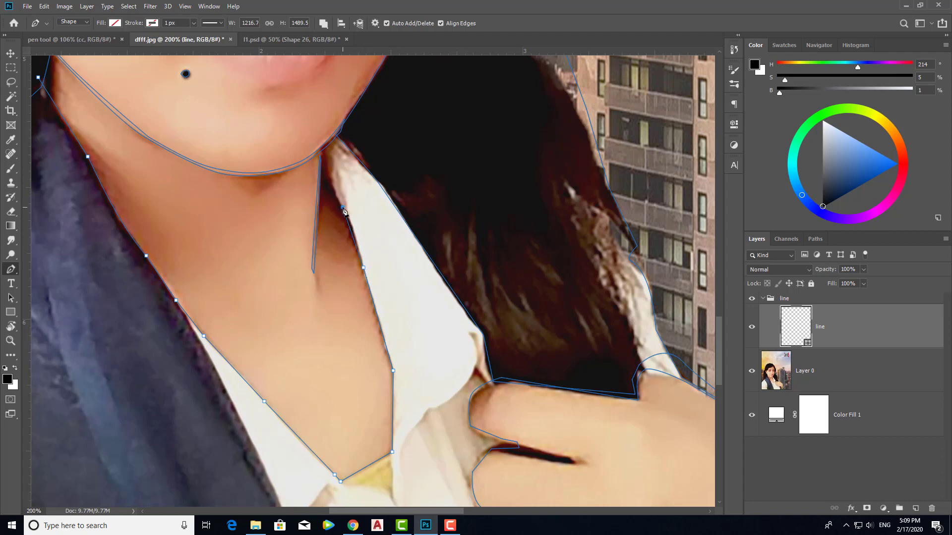
pyautogui.moveTo(342, 207); pyautogui.dragTo(333, 198)
pyautogui.keyDown('alt'); pyautogui.click(343, 208); pyautogui.keyUp('alt')
pyautogui.click(332, 186)
pyautogui.click(324, 149)
pyautogui.moveTo(328, 166); pyautogui.dragTo(334, 185)
pyautogui.scroll(-1, 356, 199)
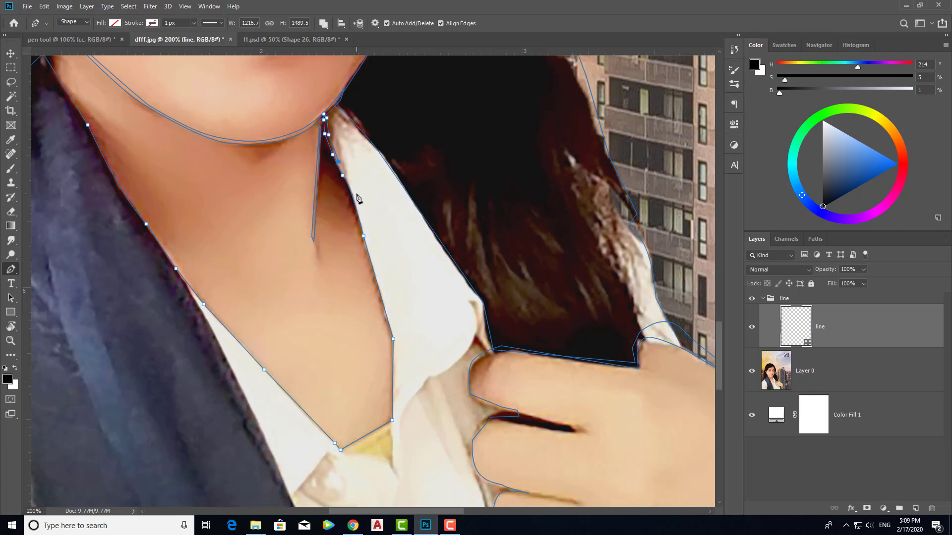
# Step: Trace the inner collar edge down to the bottom of the V-neck
pyautogui.hotkey('ctrl', '+')
pyautogui.click(346, 152)
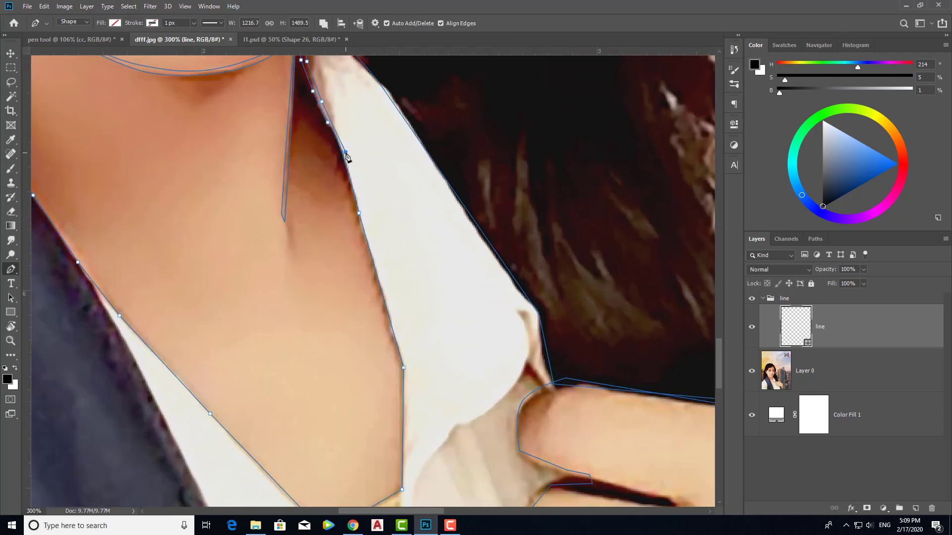
pyautogui.click(358, 201)
pyautogui.click(371, 243)
pyautogui.click(389, 305)
pyautogui.scroll(-2, 393, 311)
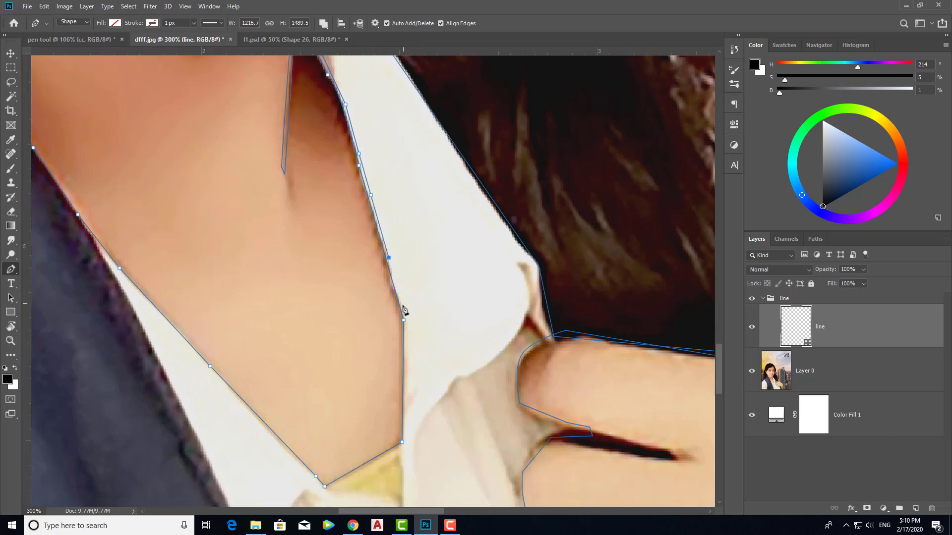
pyautogui.click(402, 306)
pyautogui.scroll(-1, 404, 311)
pyautogui.click(407, 319)
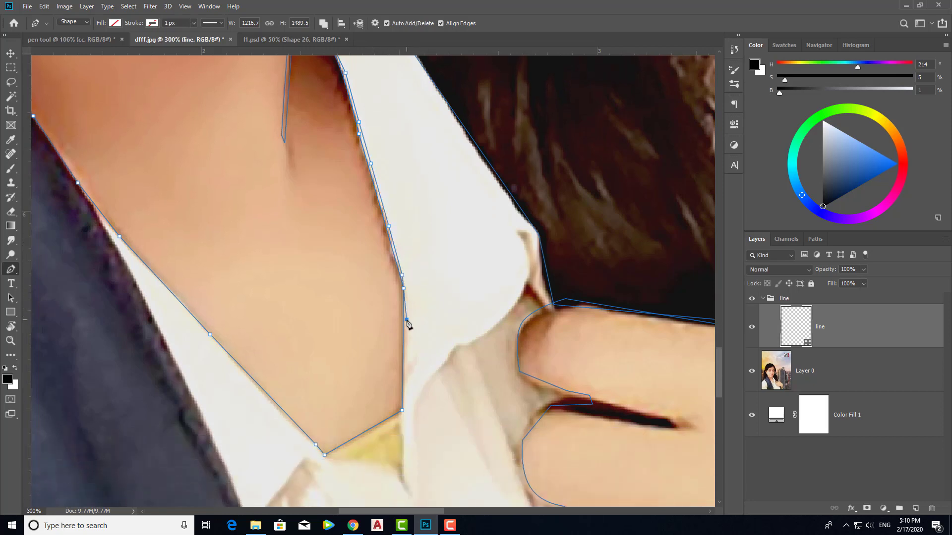
pyautogui.moveTo(403, 336); pyautogui.dragTo(406, 373)
pyautogui.click(404, 390)
pyautogui.scroll(-1, 407, 389)
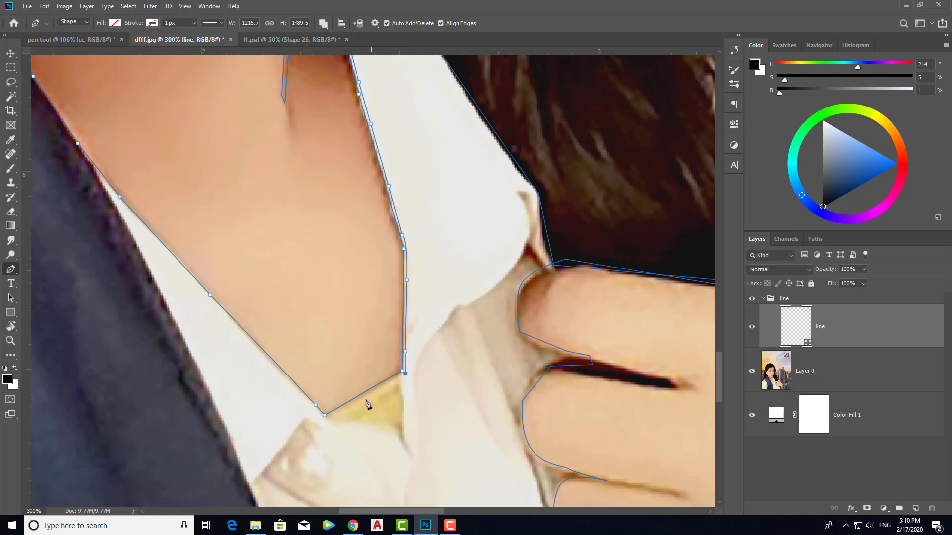
pyautogui.click(323, 419)
# Step: Trace up the left collar edge and neck to the jawline
pyautogui.click(256, 348)
pyautogui.click(206, 293)
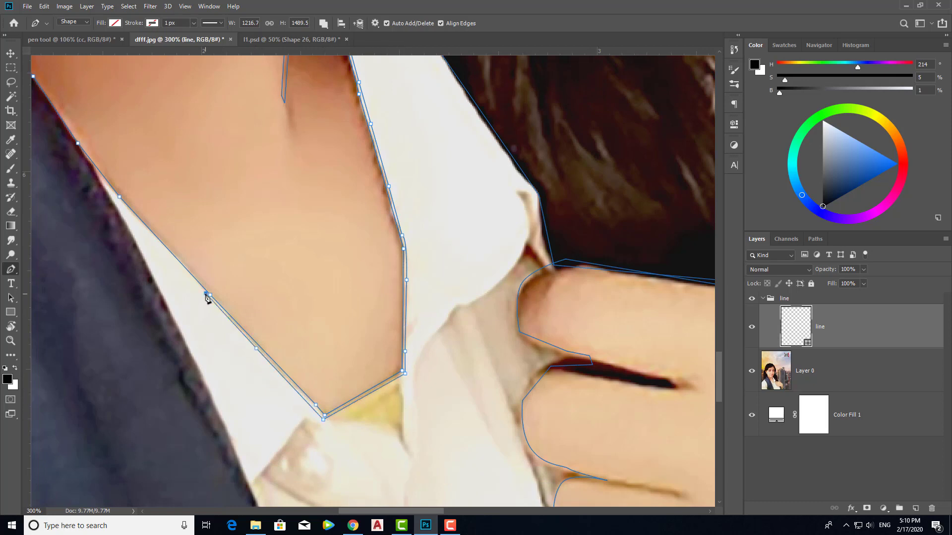
pyautogui.click(143, 226)
pyautogui.scroll(2, 124, 231)
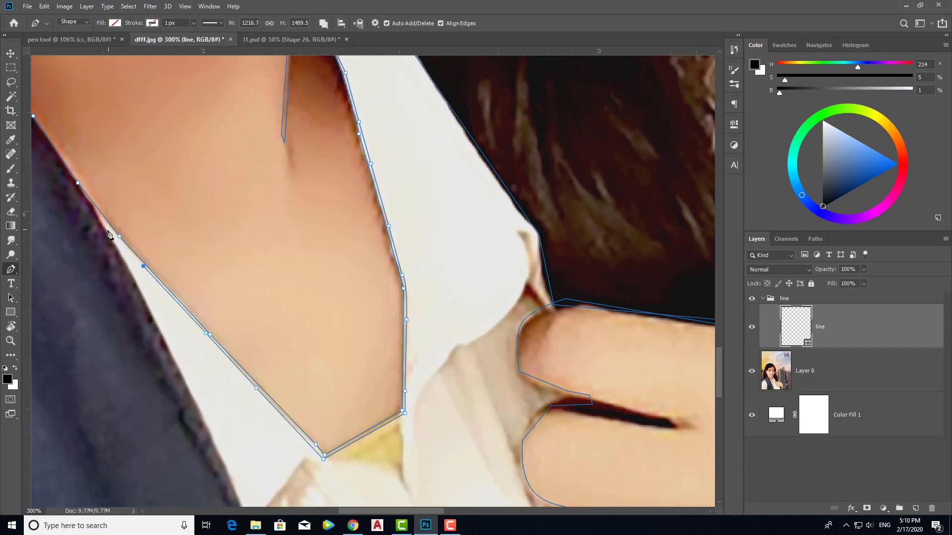
pyautogui.scroll(6, 149, 258)
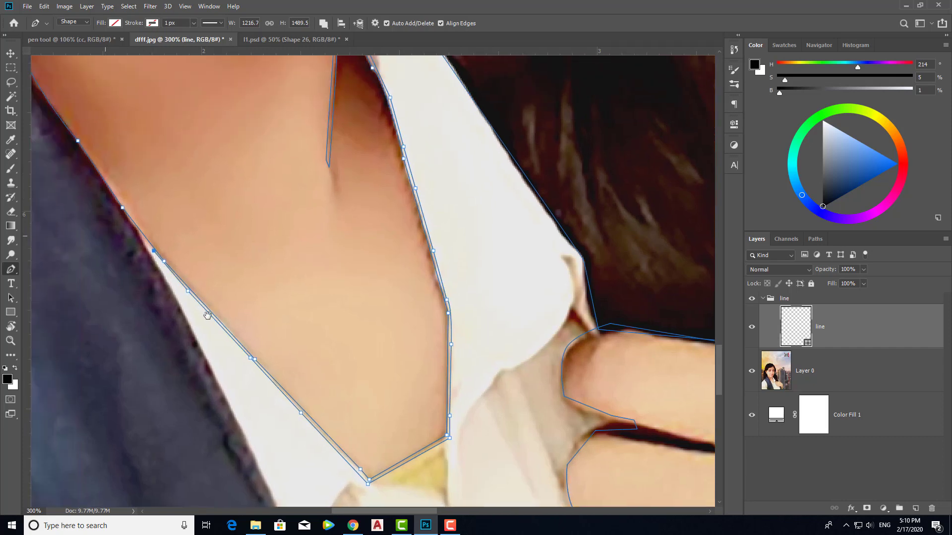
pyautogui.hscroll(-6, 208, 278)
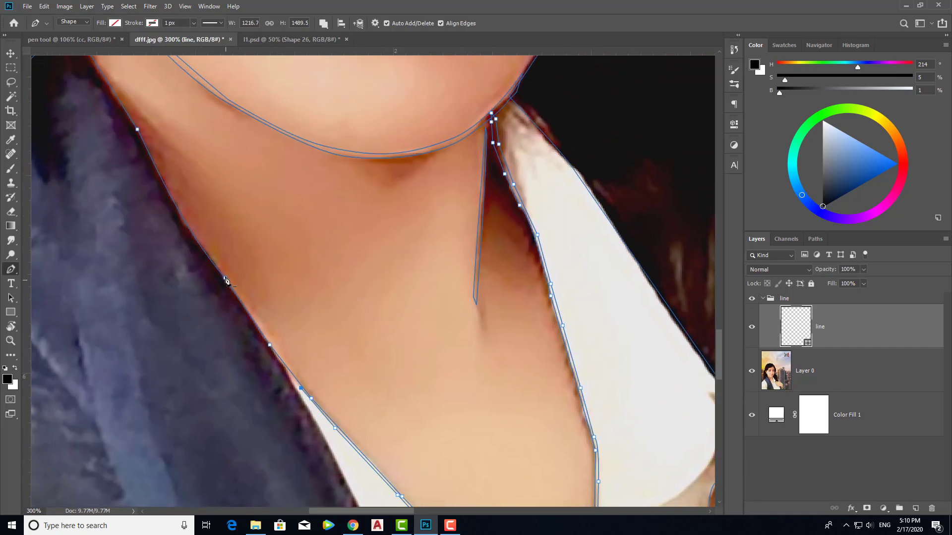
pyautogui.click(180, 222)
pyautogui.scroll(1, 185, 242)
pyautogui.scroll(2, 185, 242)
pyautogui.scroll(1, 149, 209)
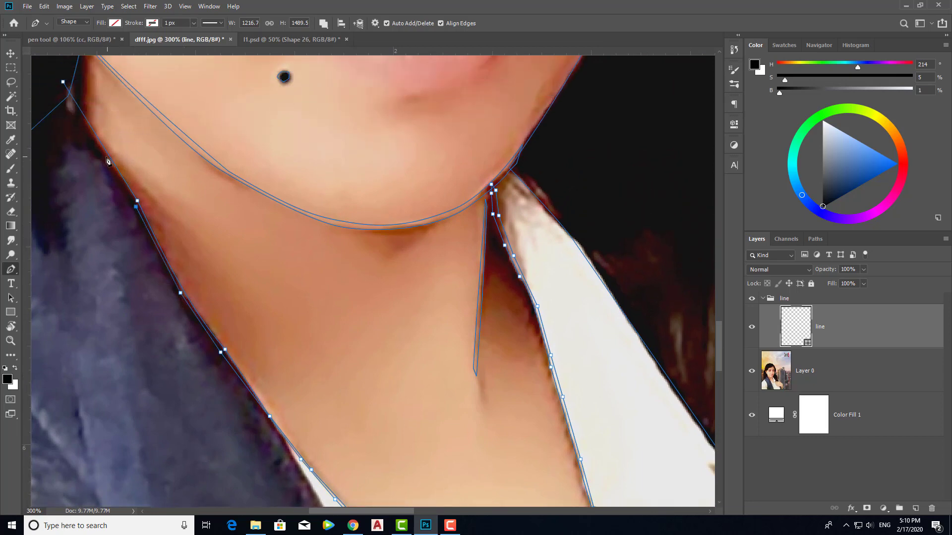
pyautogui.click(103, 155)
pyautogui.scroll(2, 105, 161)
pyautogui.click(74, 147)
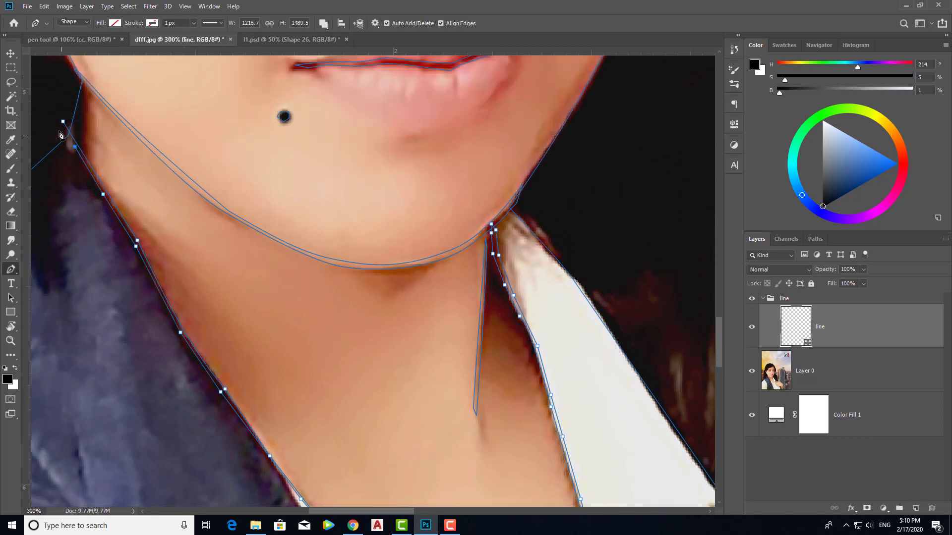
pyautogui.scroll(-1, 258, 223)
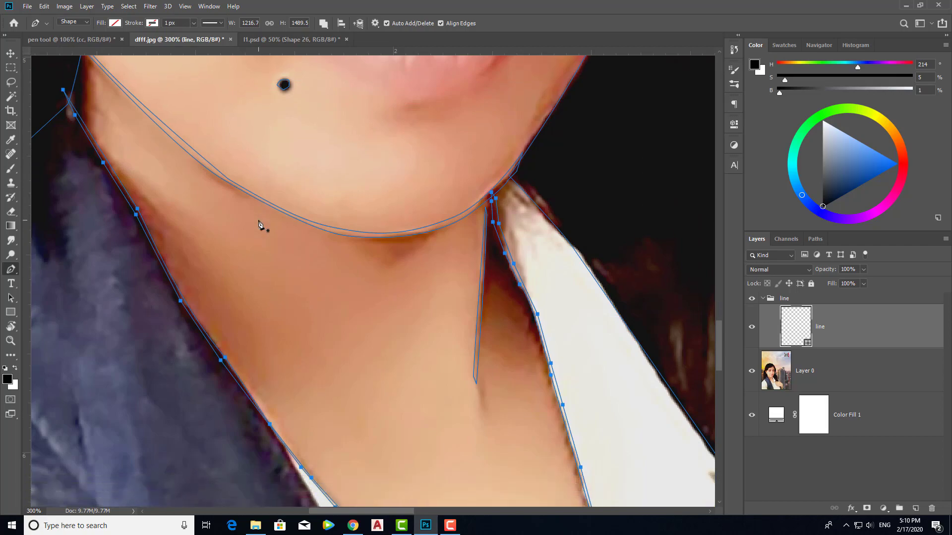
pyautogui.scroll(-3, 259, 224)
pyautogui.scroll(-1, 259, 225)
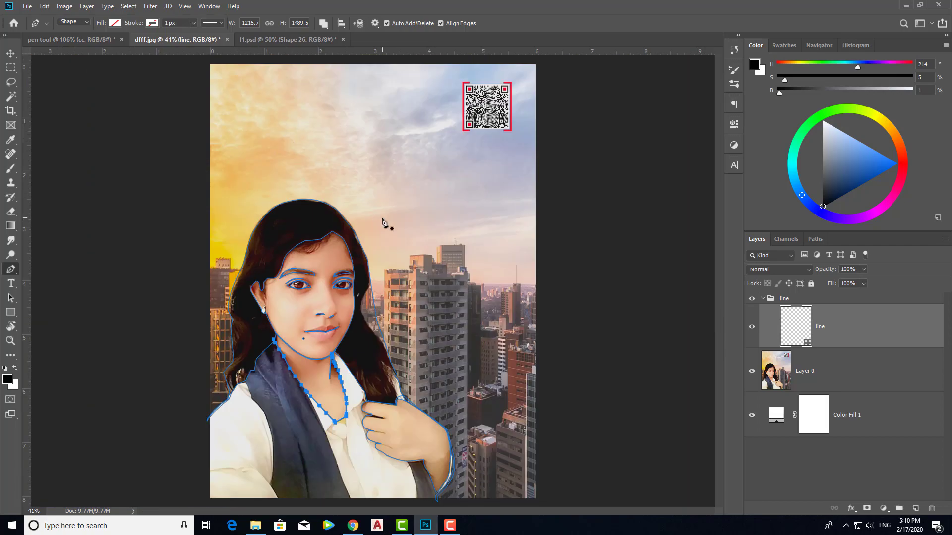
# Step: Hide the Layer 0 photo so only the outlines show
pyautogui.scroll(1, 387, 219)
pyautogui.scroll(2, 384, 222)
pyautogui.scroll(-3, 396, 228)
pyautogui.scroll(-1, 421, 235)
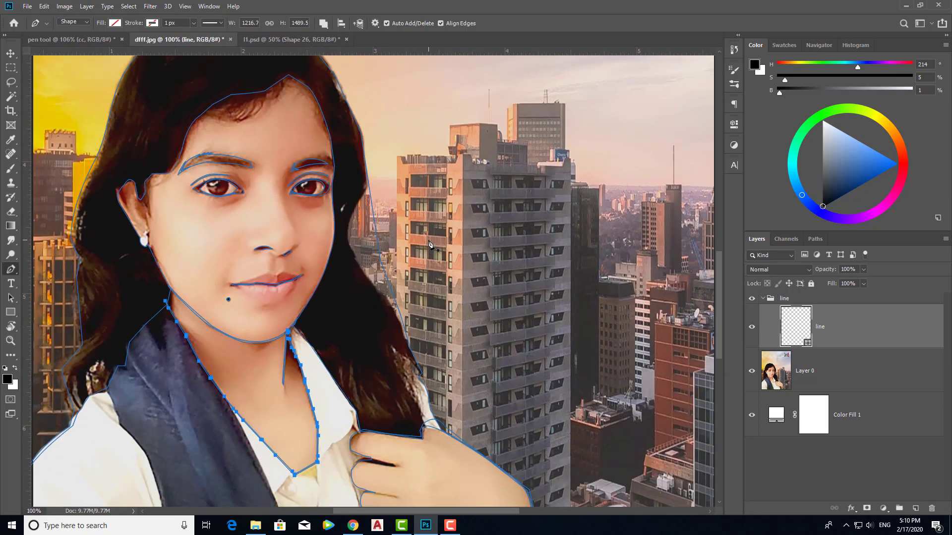
pyautogui.scroll(-1, 457, 246)
pyautogui.click(752, 372)
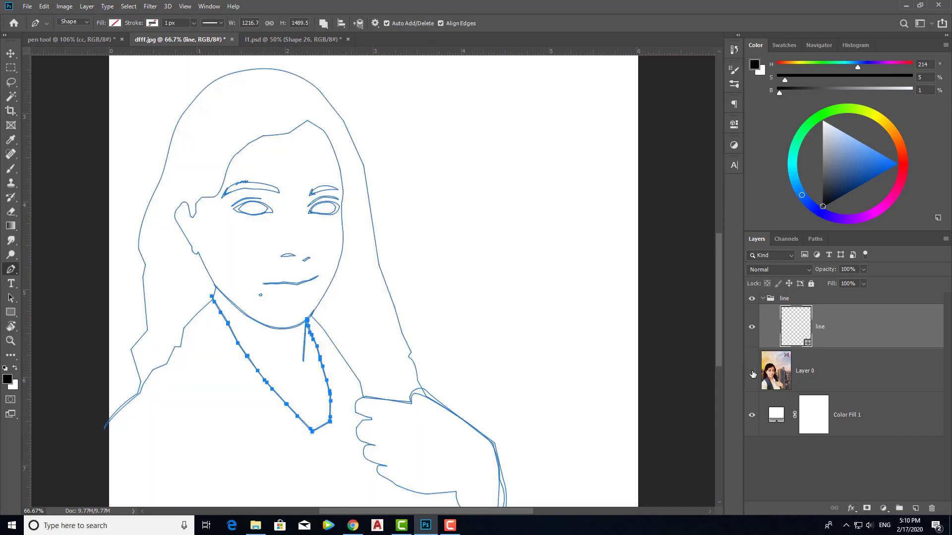
pyautogui.scroll(-2, 584, 379)
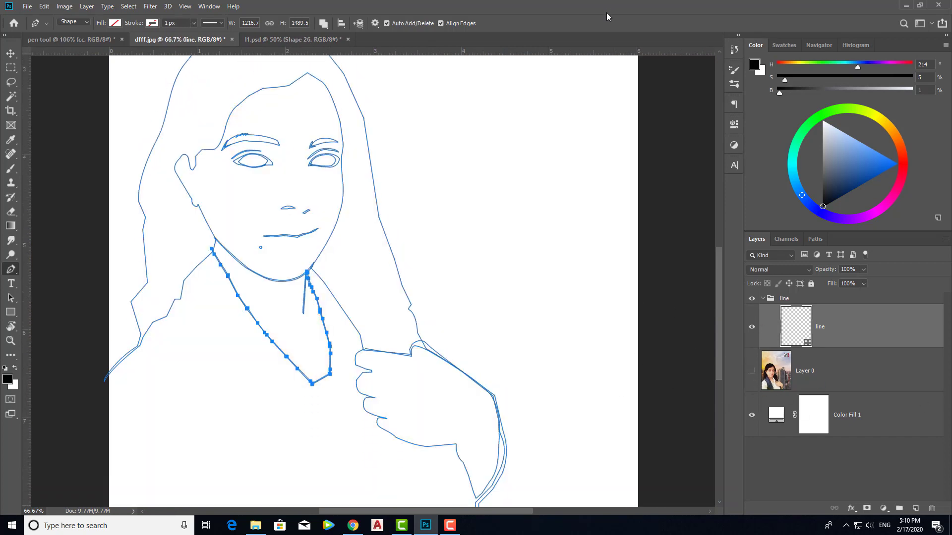
# Step: Preview the shape with black fill, set it back to no fill, and collapse the line group
pyautogui.click(115, 23)
pyautogui.click(65, 78)
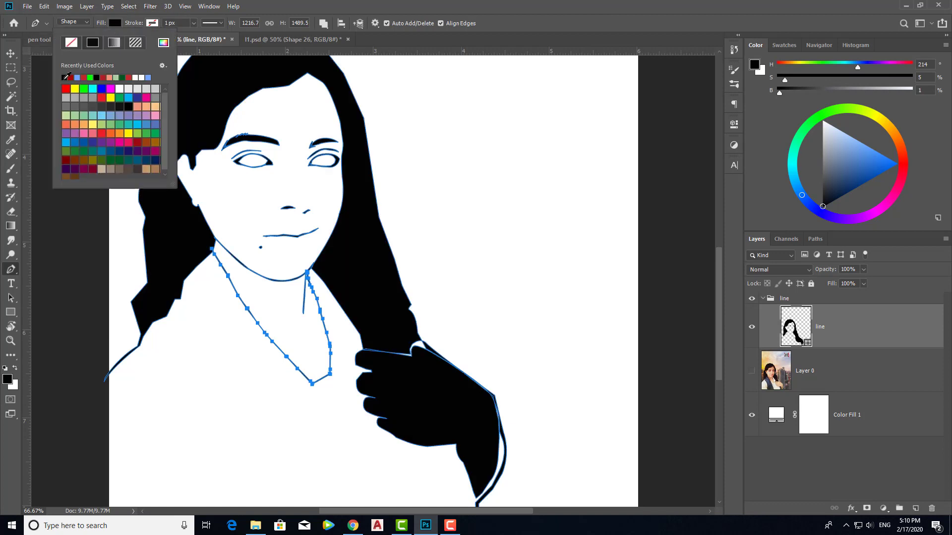
pyautogui.click(114, 24)
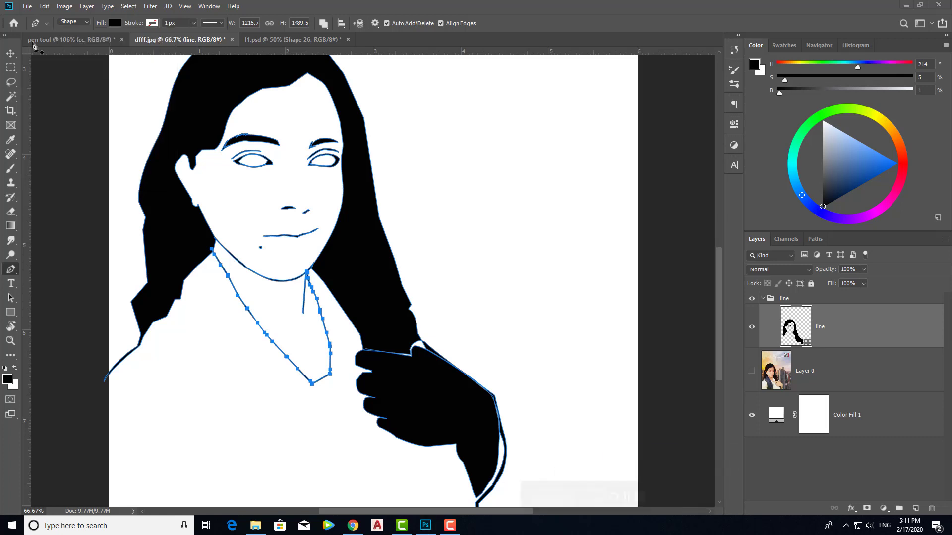
pyautogui.click(114, 24)
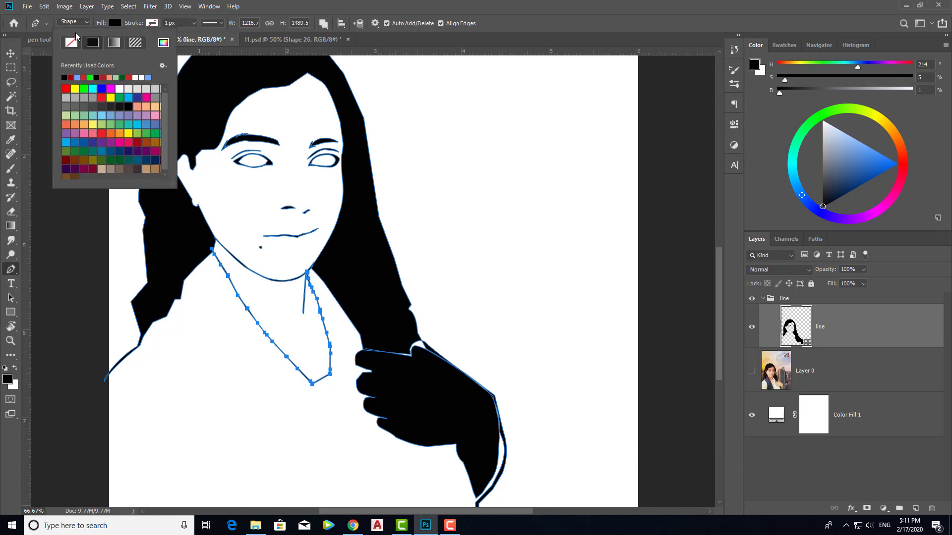
pyautogui.click(71, 43)
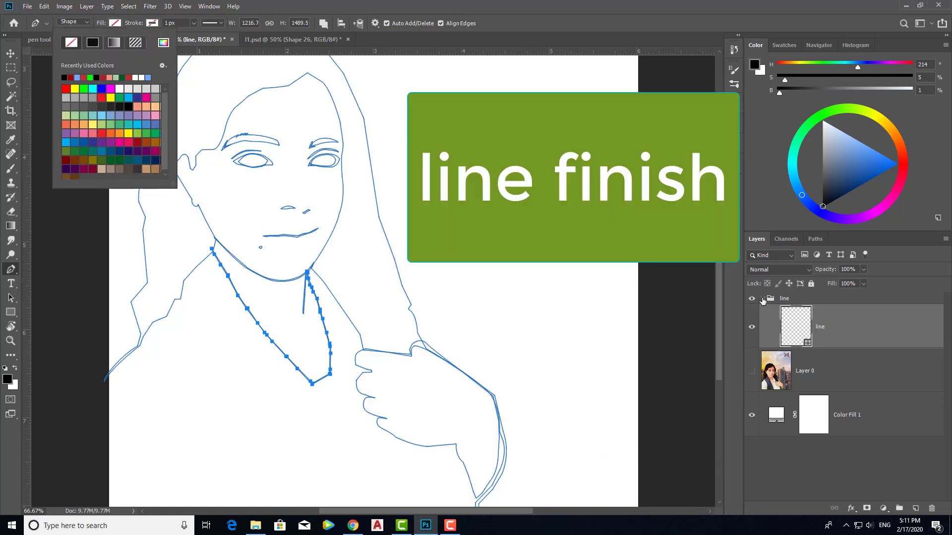
pyautogui.click(763, 298)
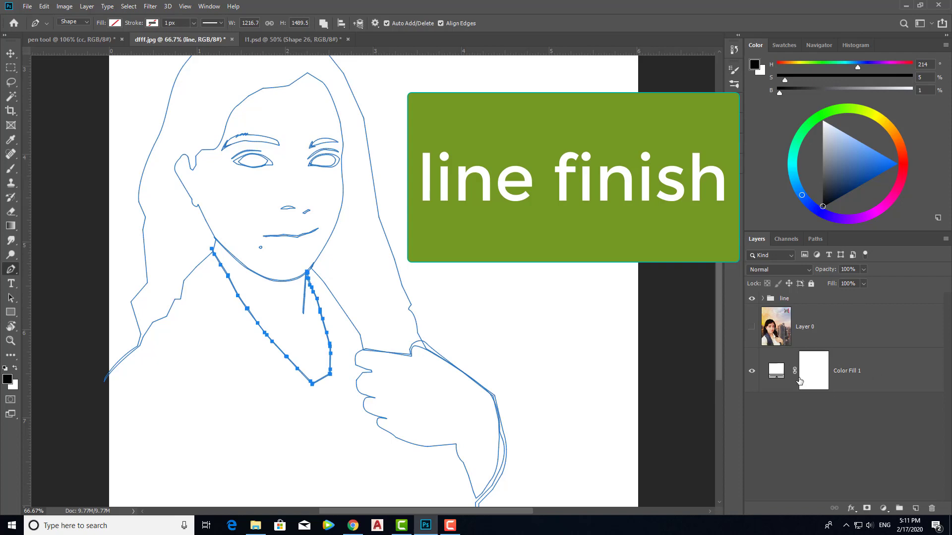